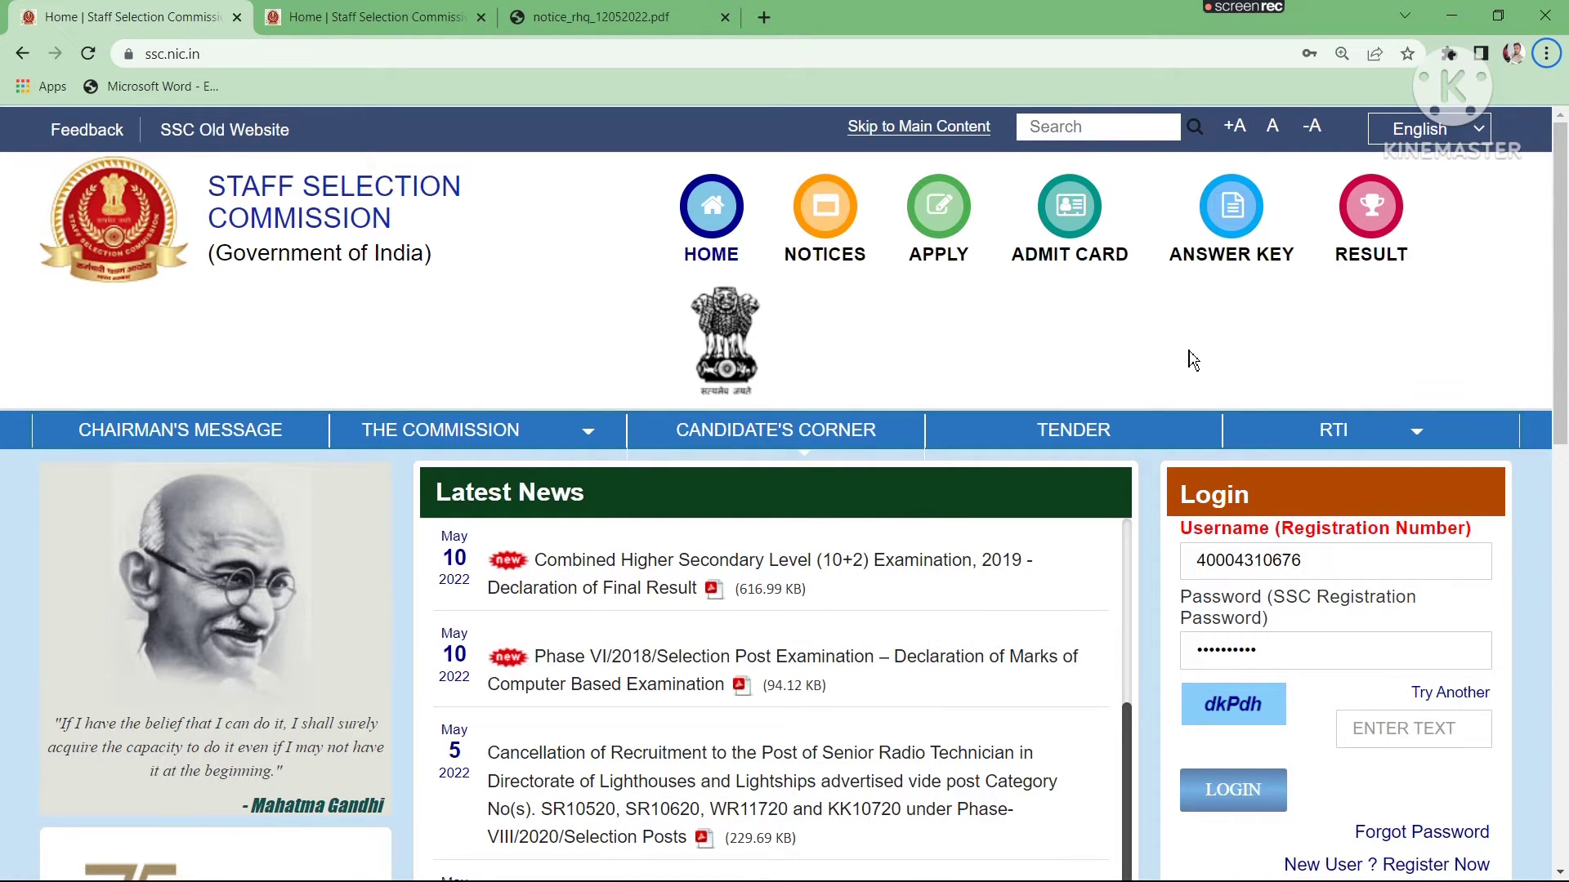
scroll(1193, 361, "down", 4)
scroll(1193, 360, "up", 4)
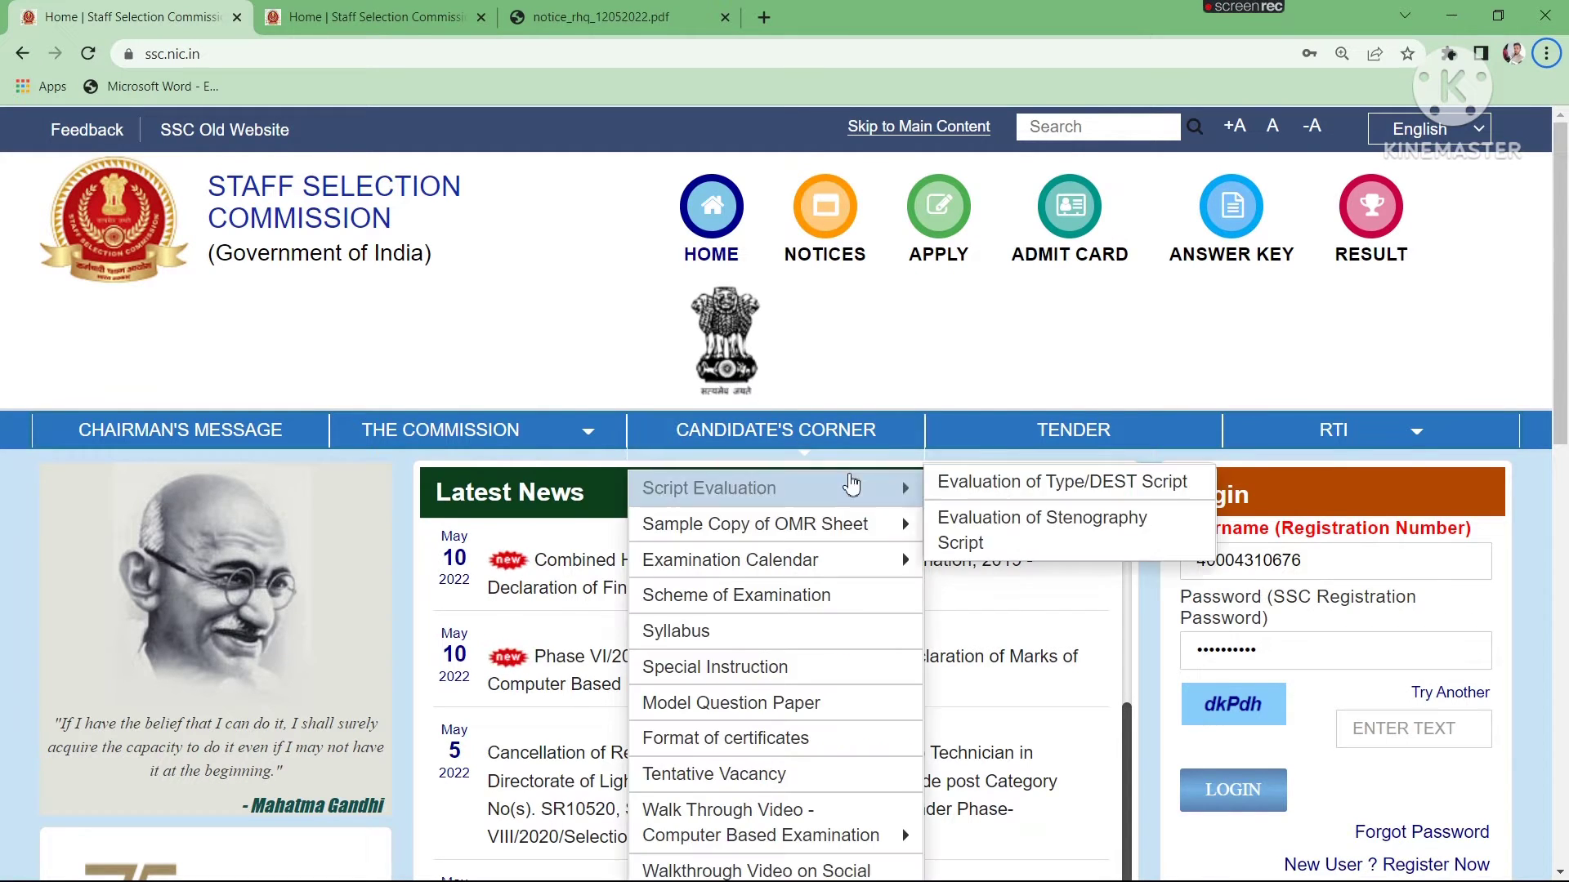
scroll(1163, 356, "down", 1)
scroll(1163, 351, "up", 1)
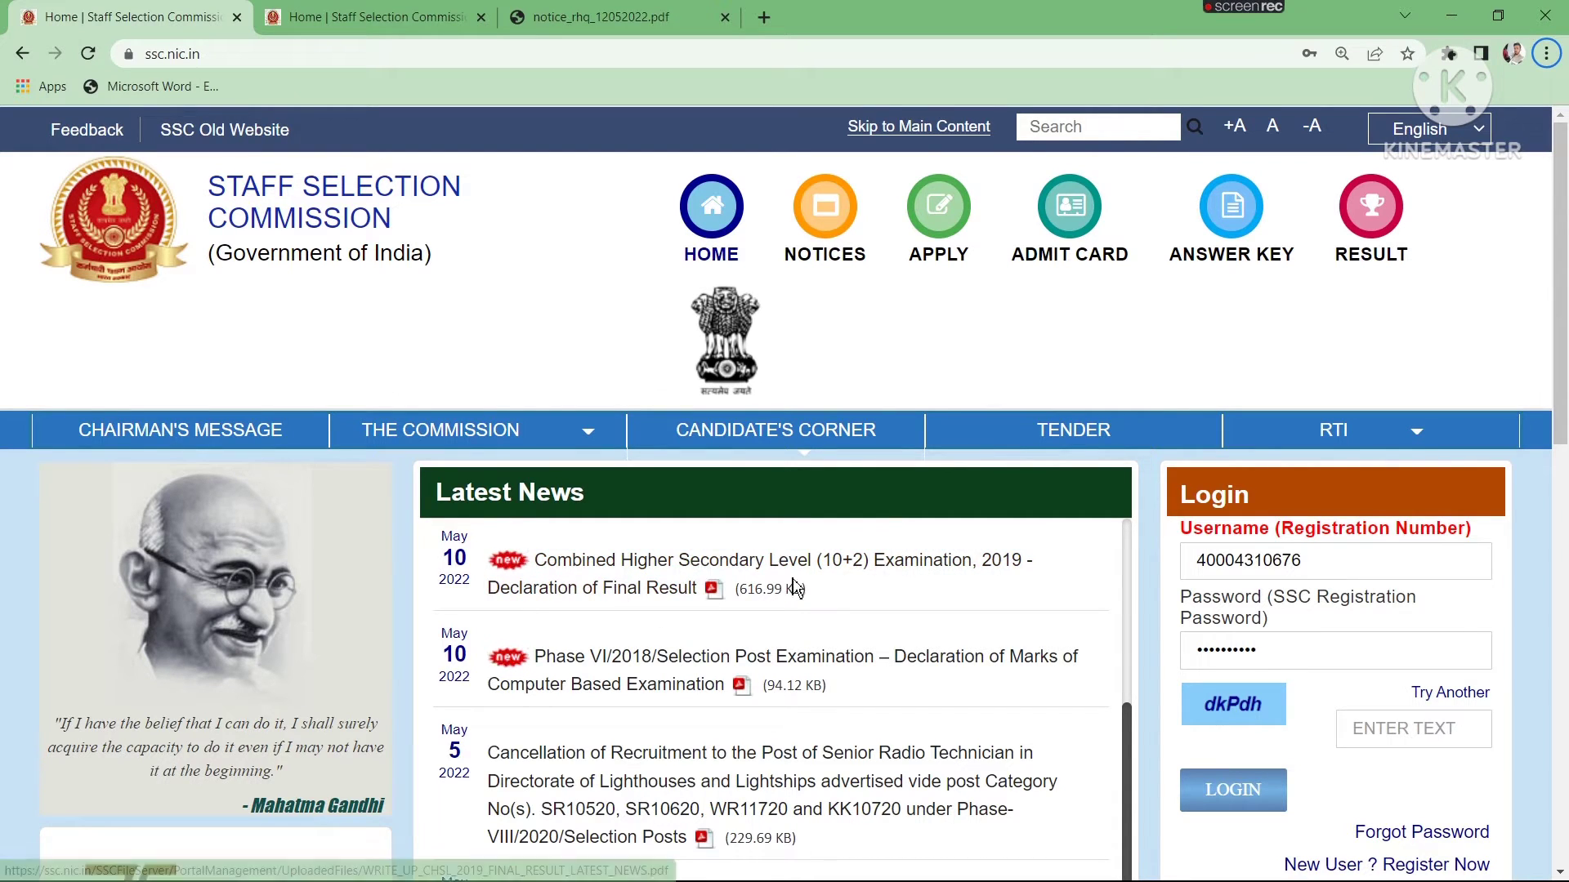
- Enter the captcha text in the login form and log in with the prefilled registration number and password
scroll(1255, 577, "down", 1)
scroll(1255, 577, "down", 1)
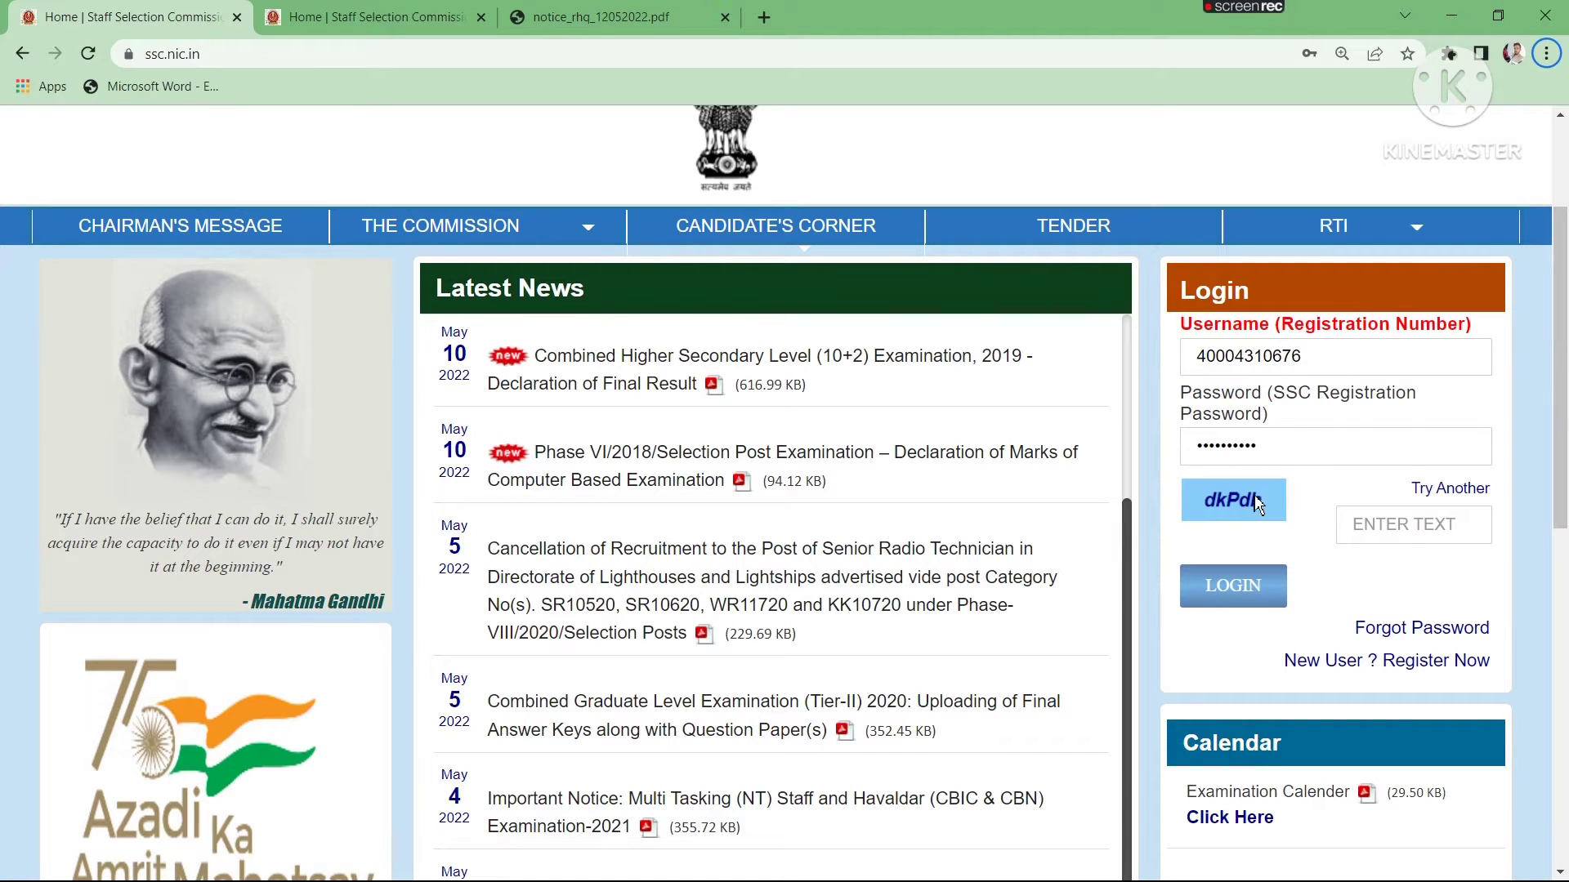
left_click(1384, 523)
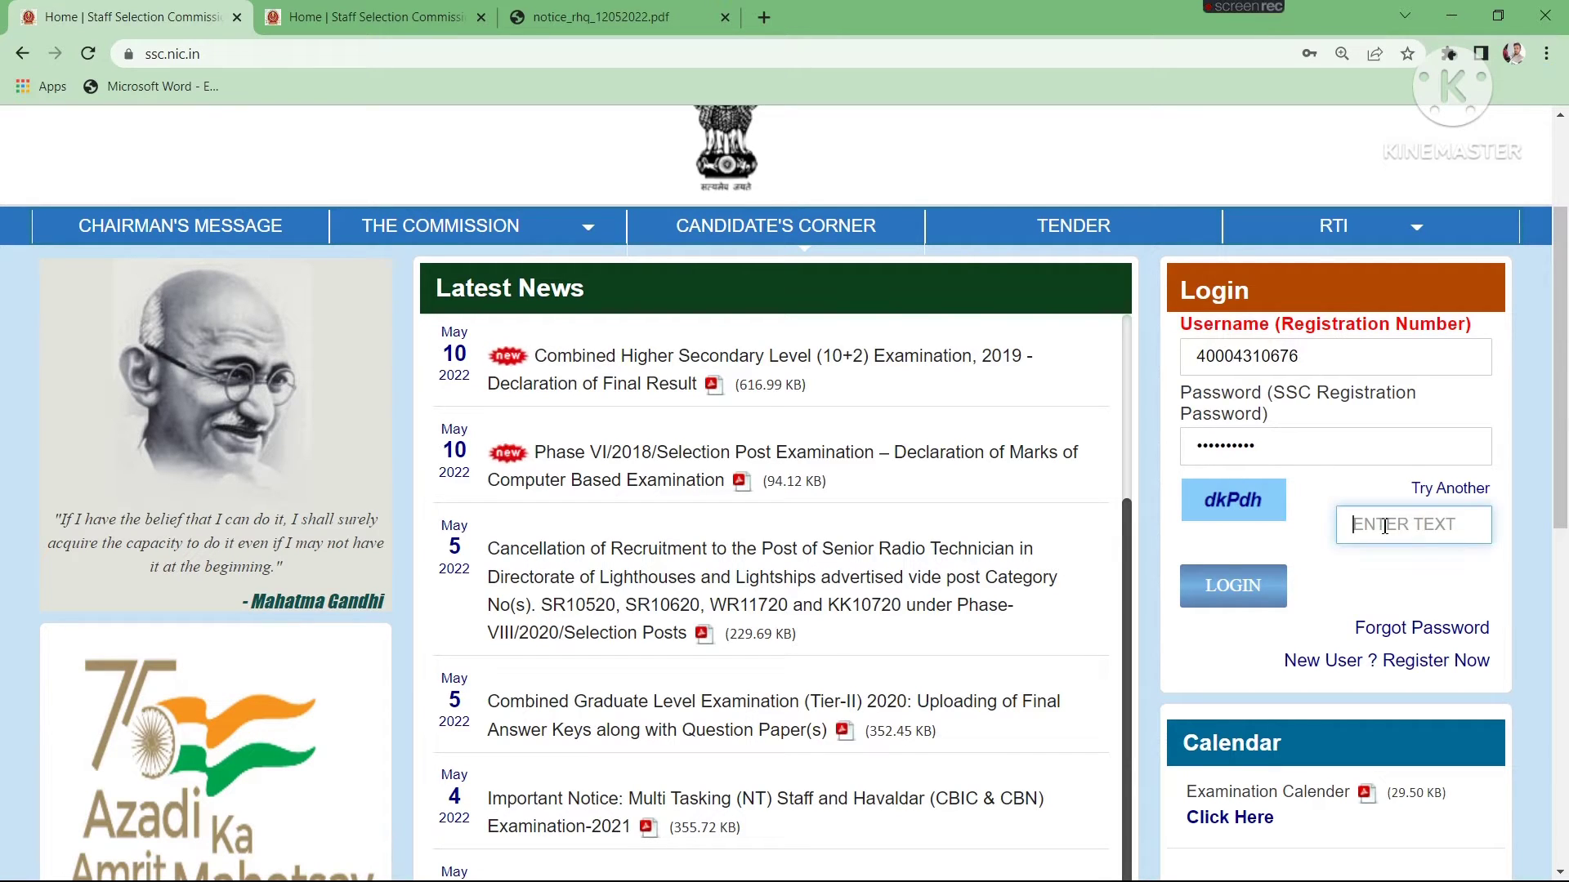
type("d")
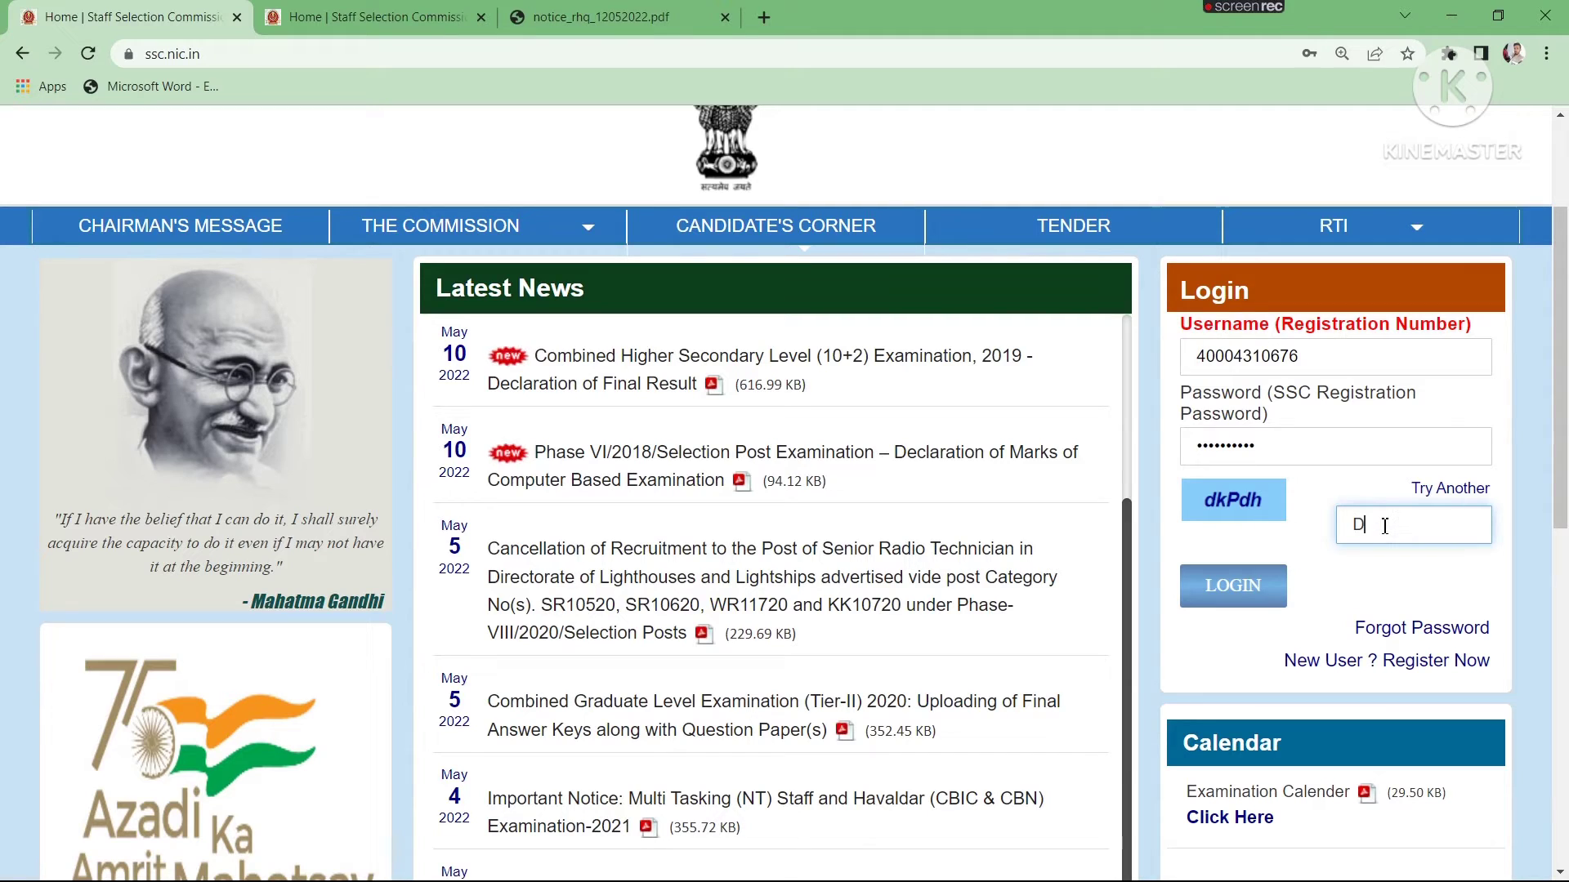
key("BackSpace")
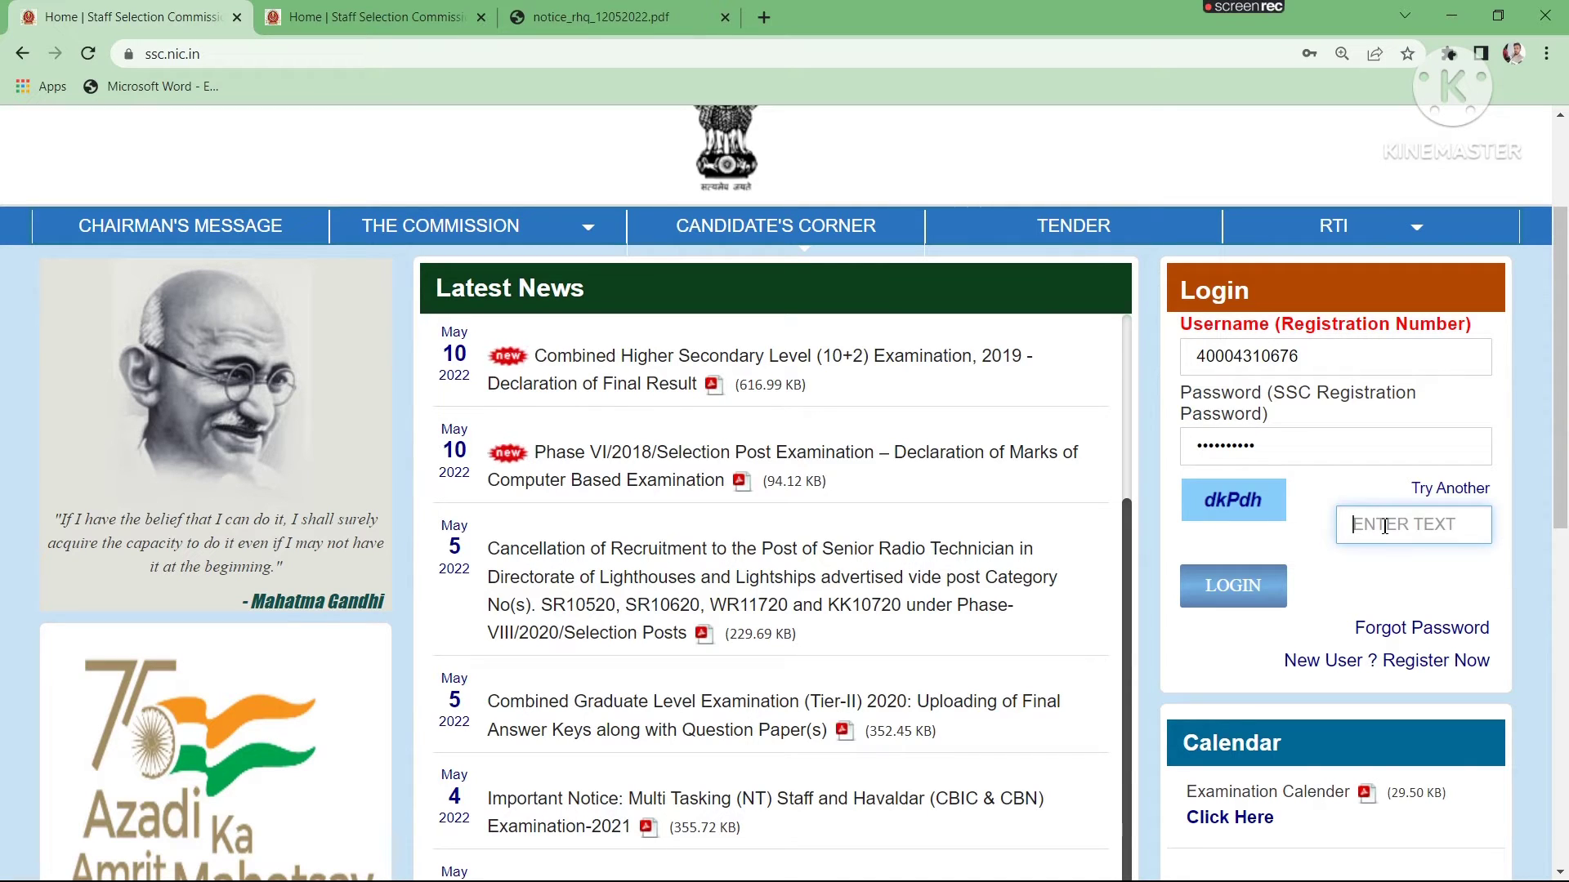
type("dkPd")
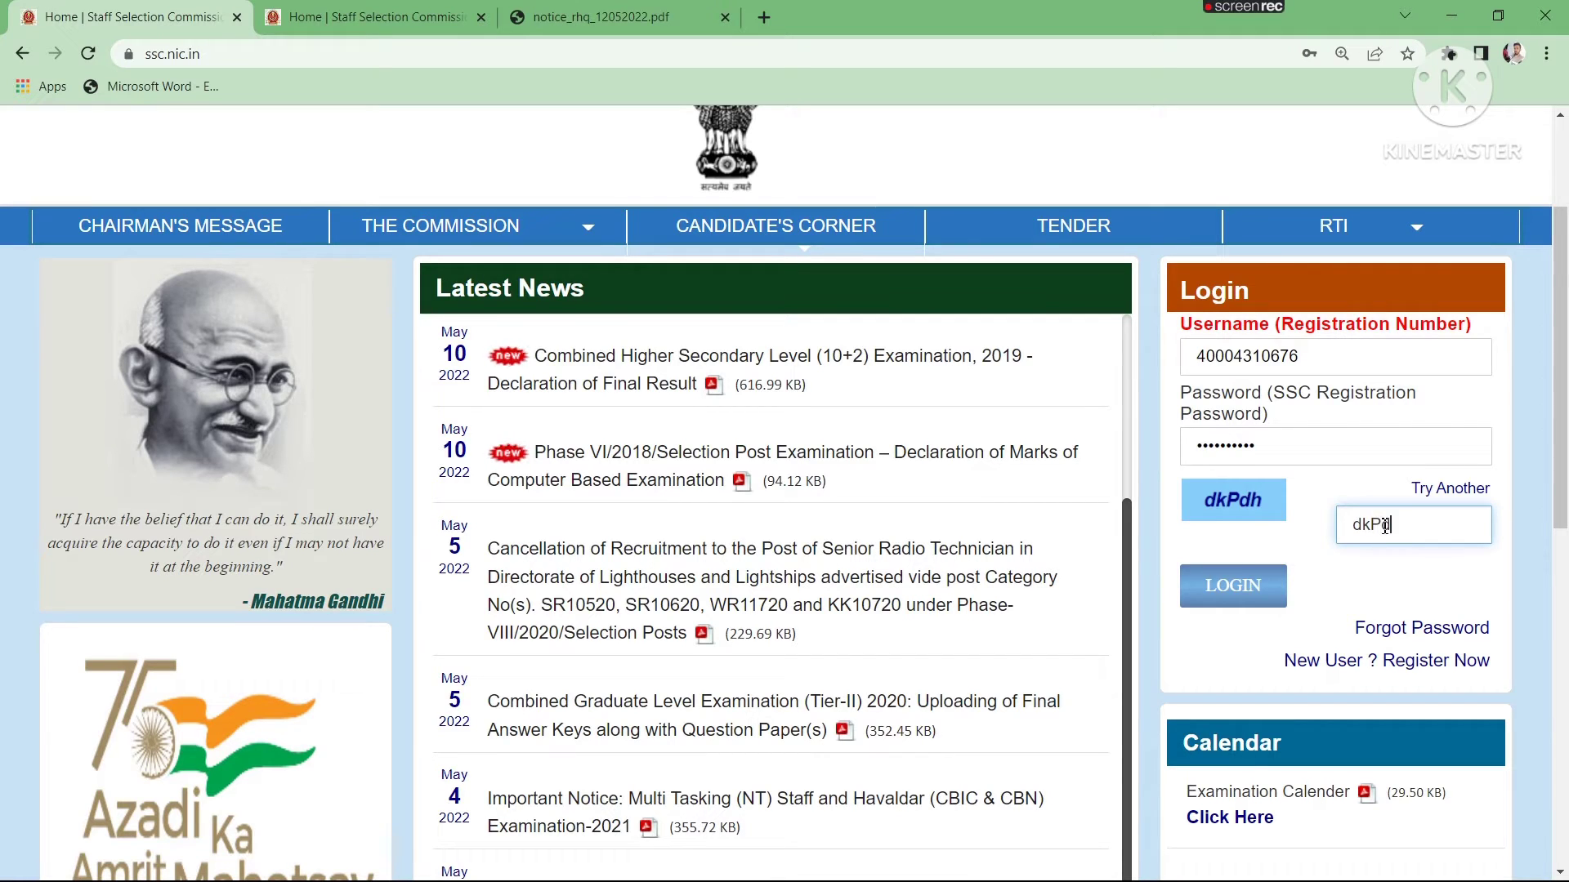
type("h")
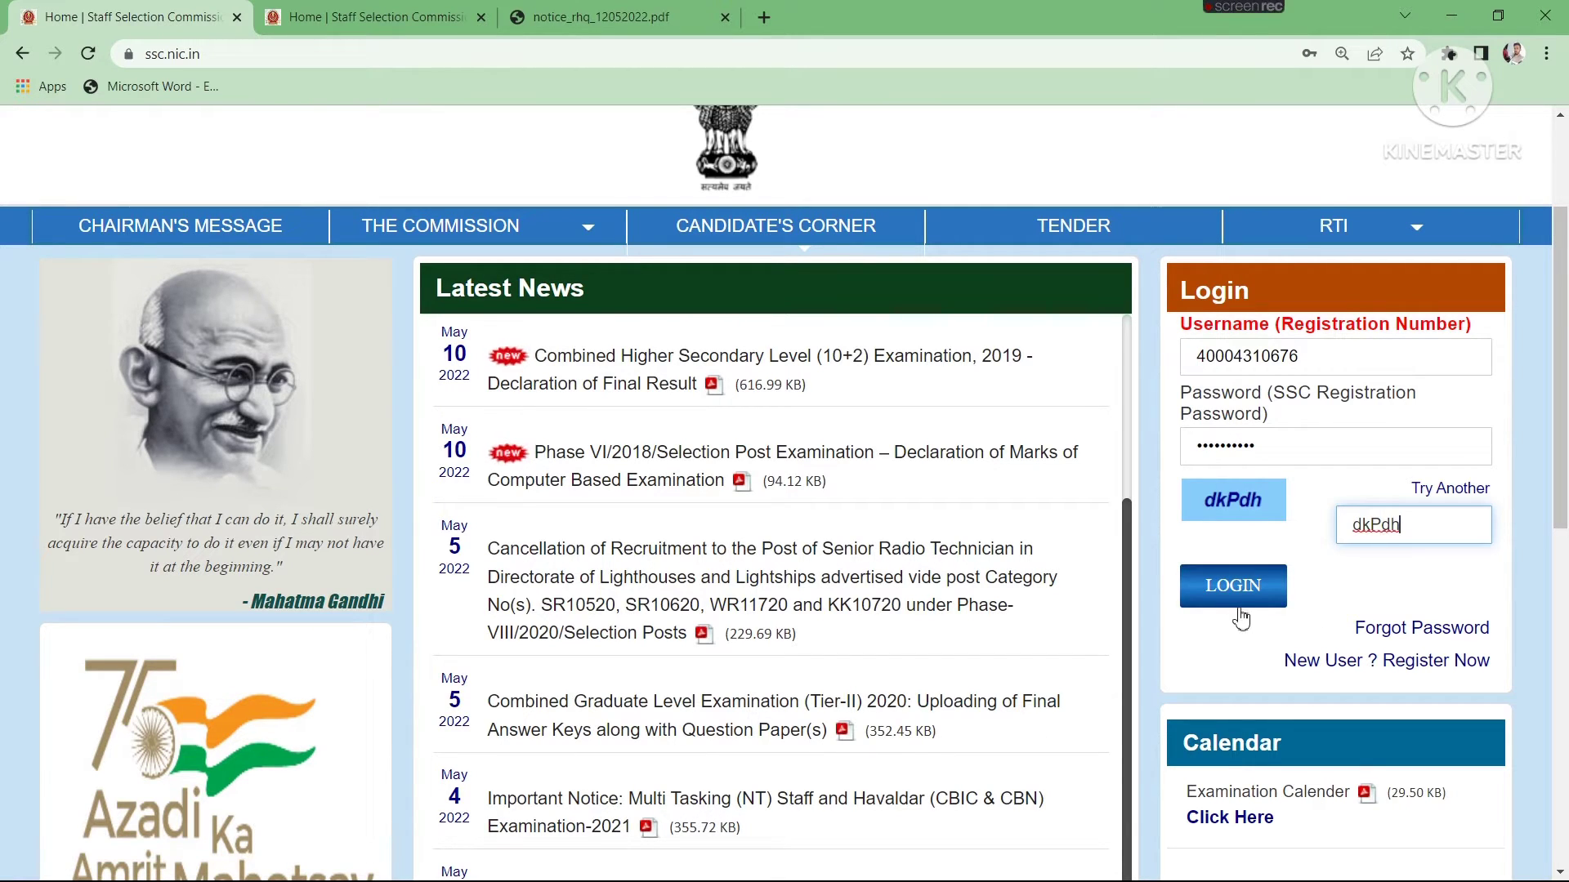
left_click(1234, 602)
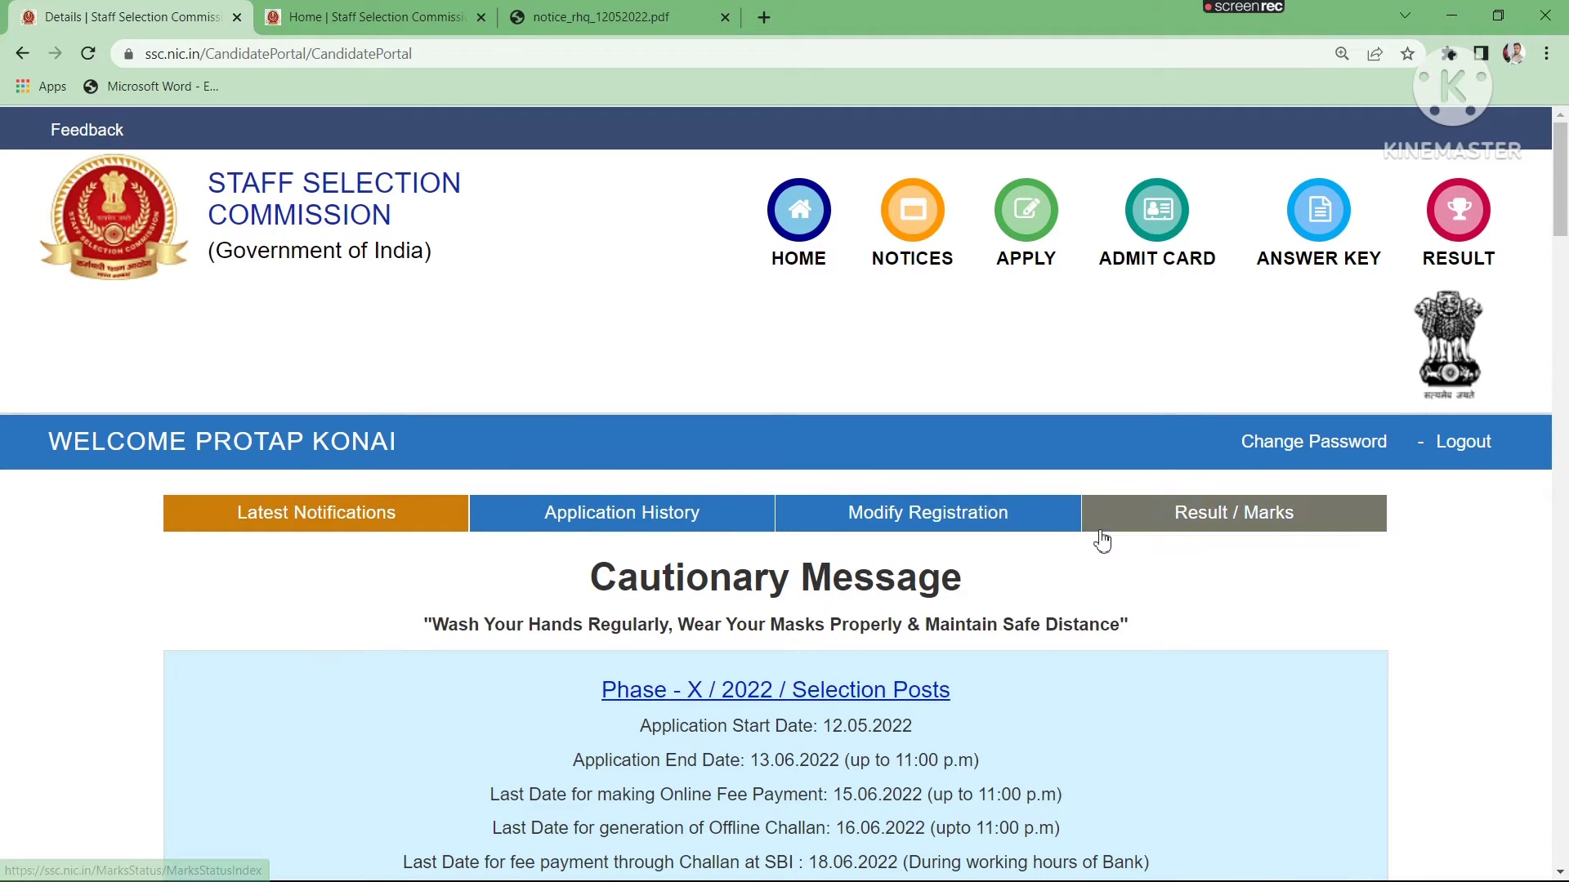
- Find the Phase - X / 2022 / Selection Posts notification and open its application form
scroll(1099, 539, "down", 2)
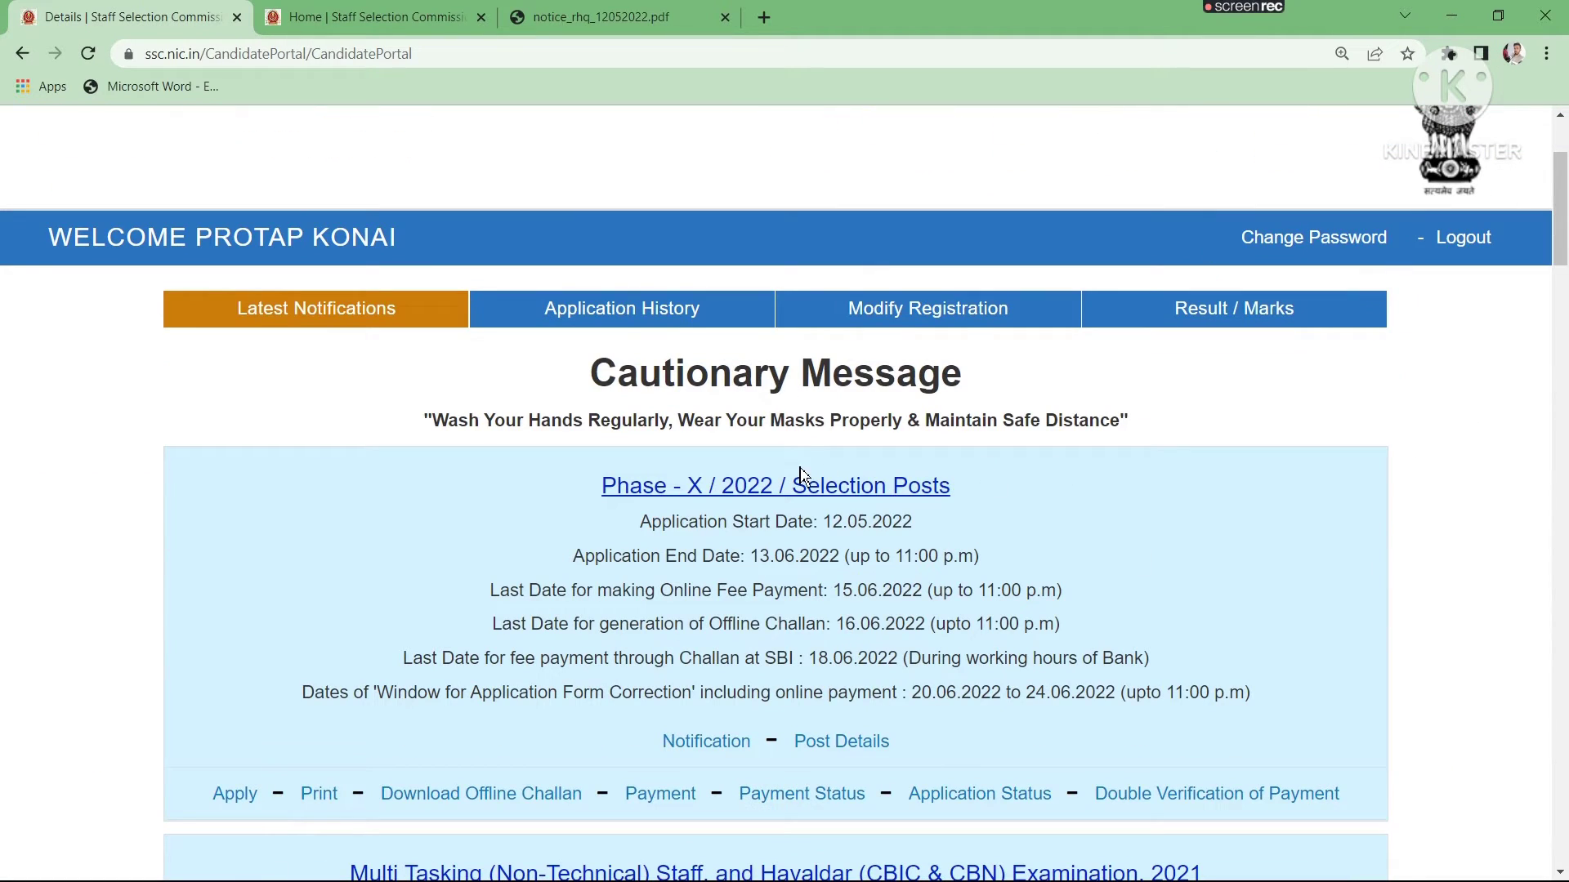
scroll(827, 474, "down", 3)
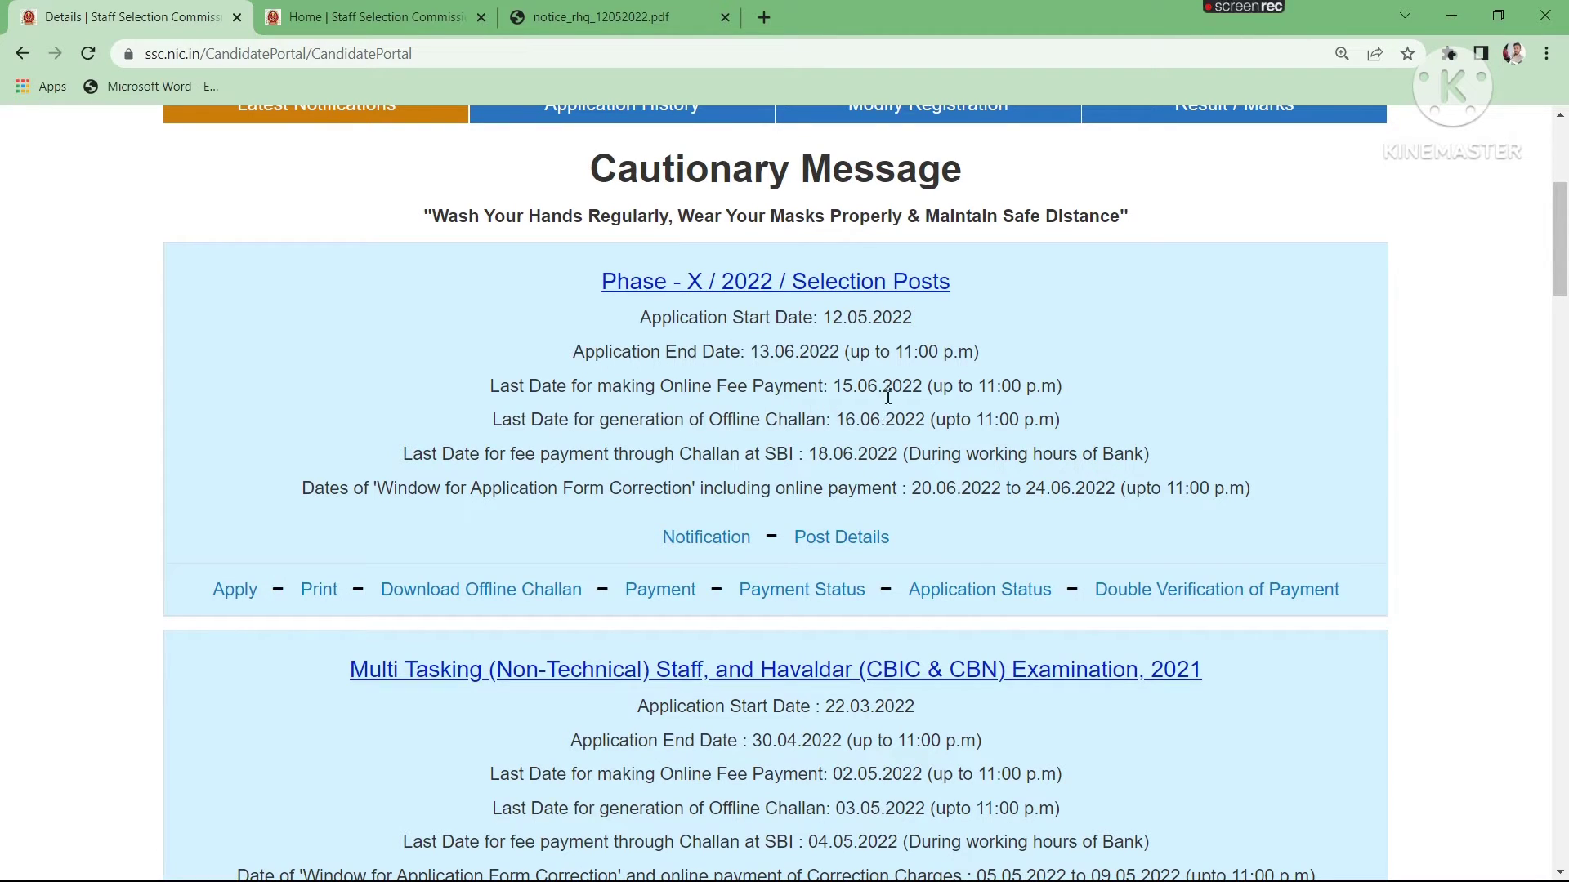
scroll(736, 450, "up", 1)
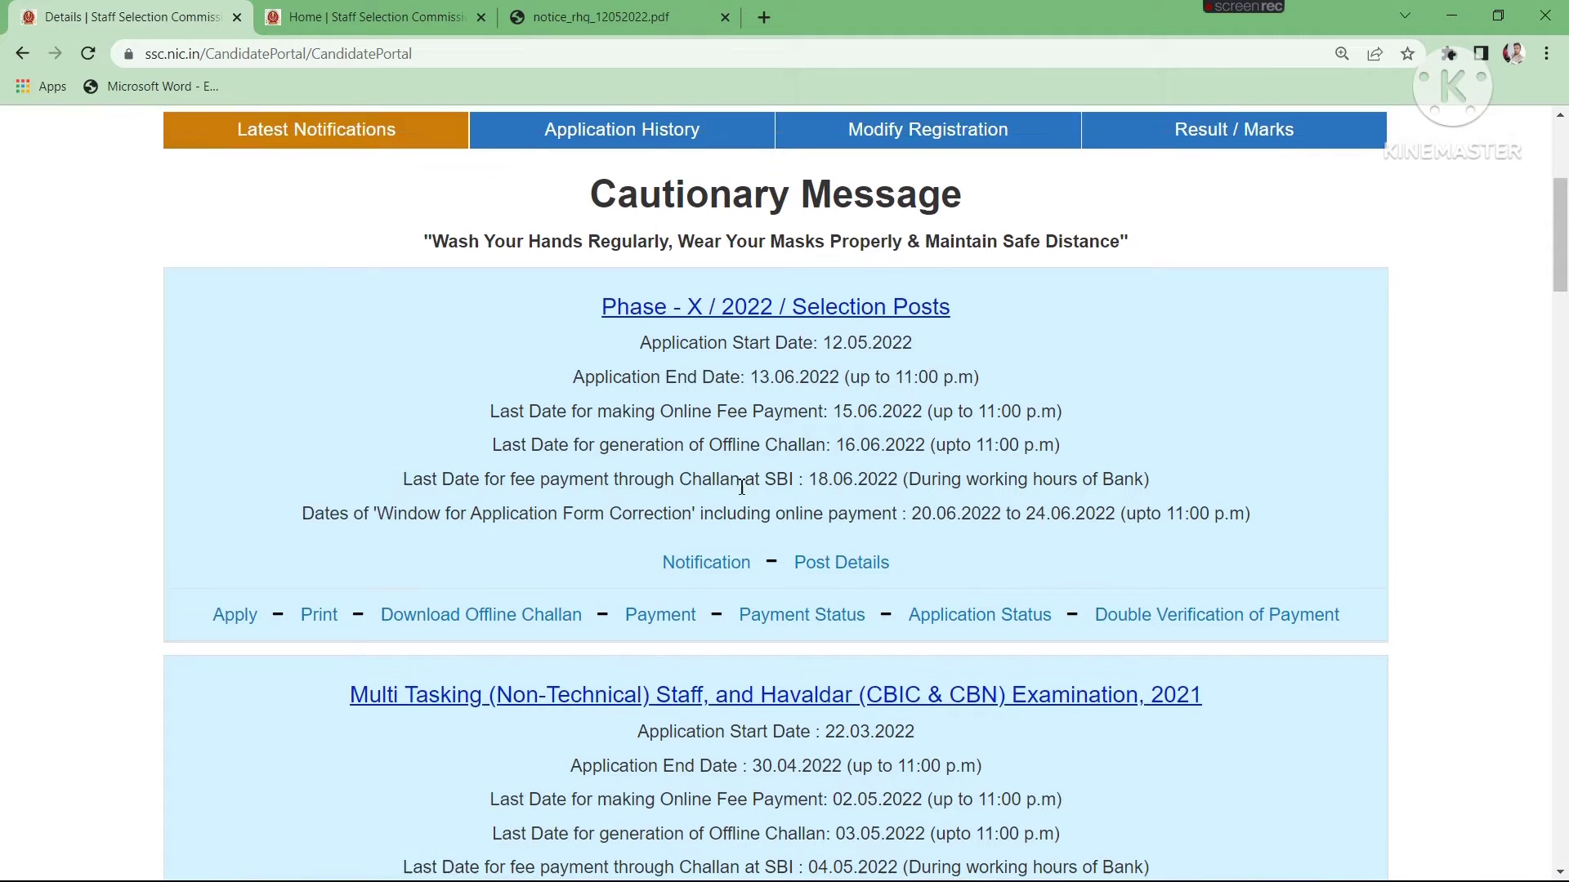
scroll(711, 474, "down", 1)
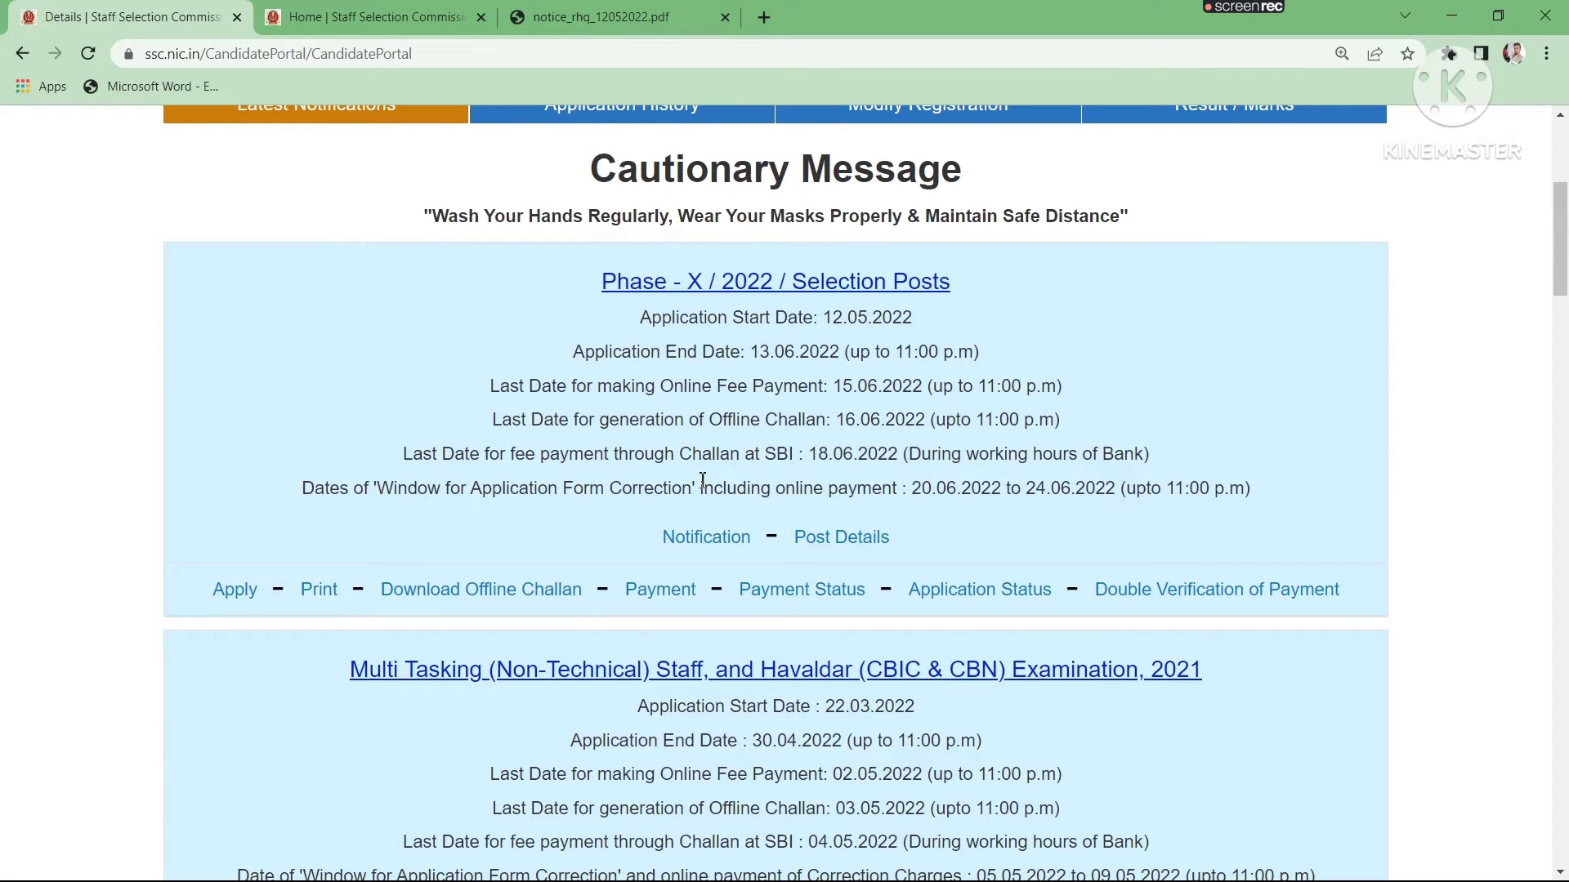
left_click(229, 592)
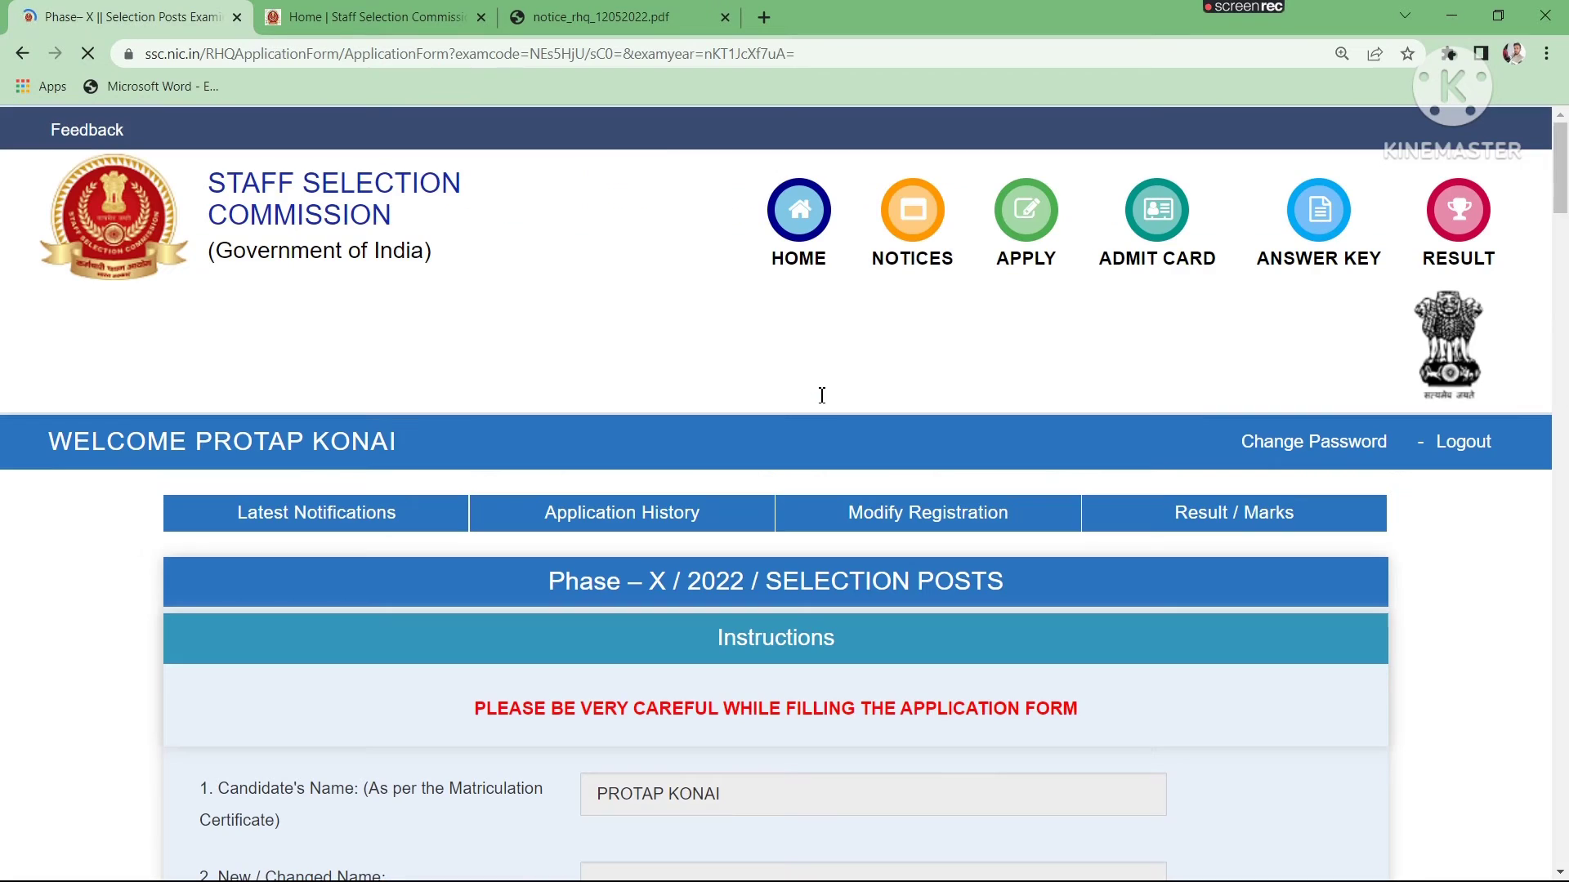
- Review the prefilled candidate details in the application form, from the candidate's name through the matriculation year of passing
scroll(822, 395, "down", 2)
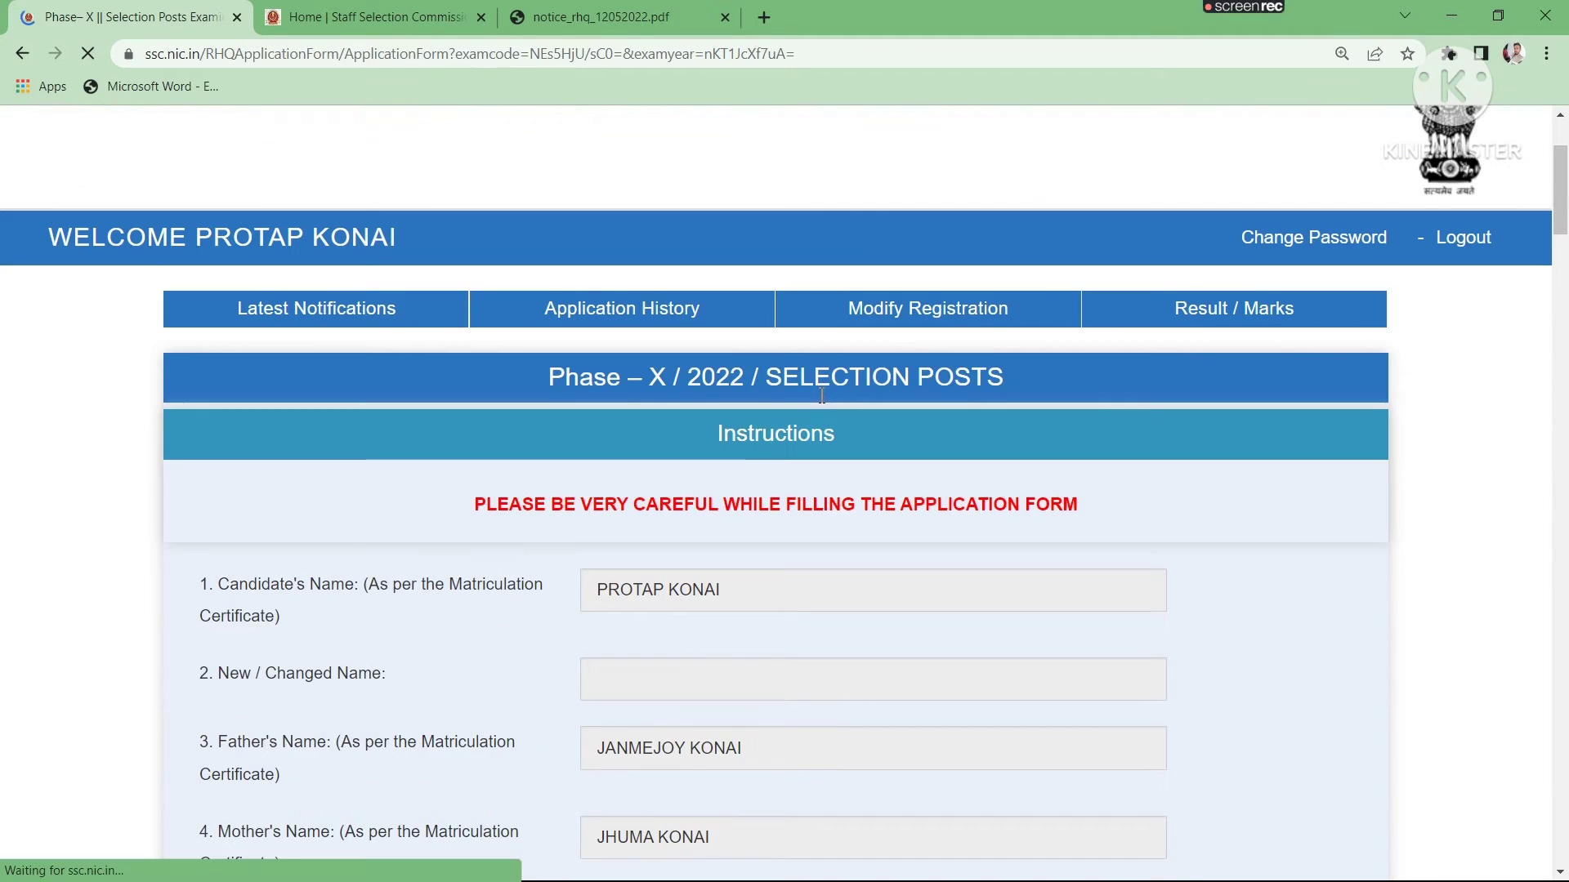
scroll(738, 351, "down", 4)
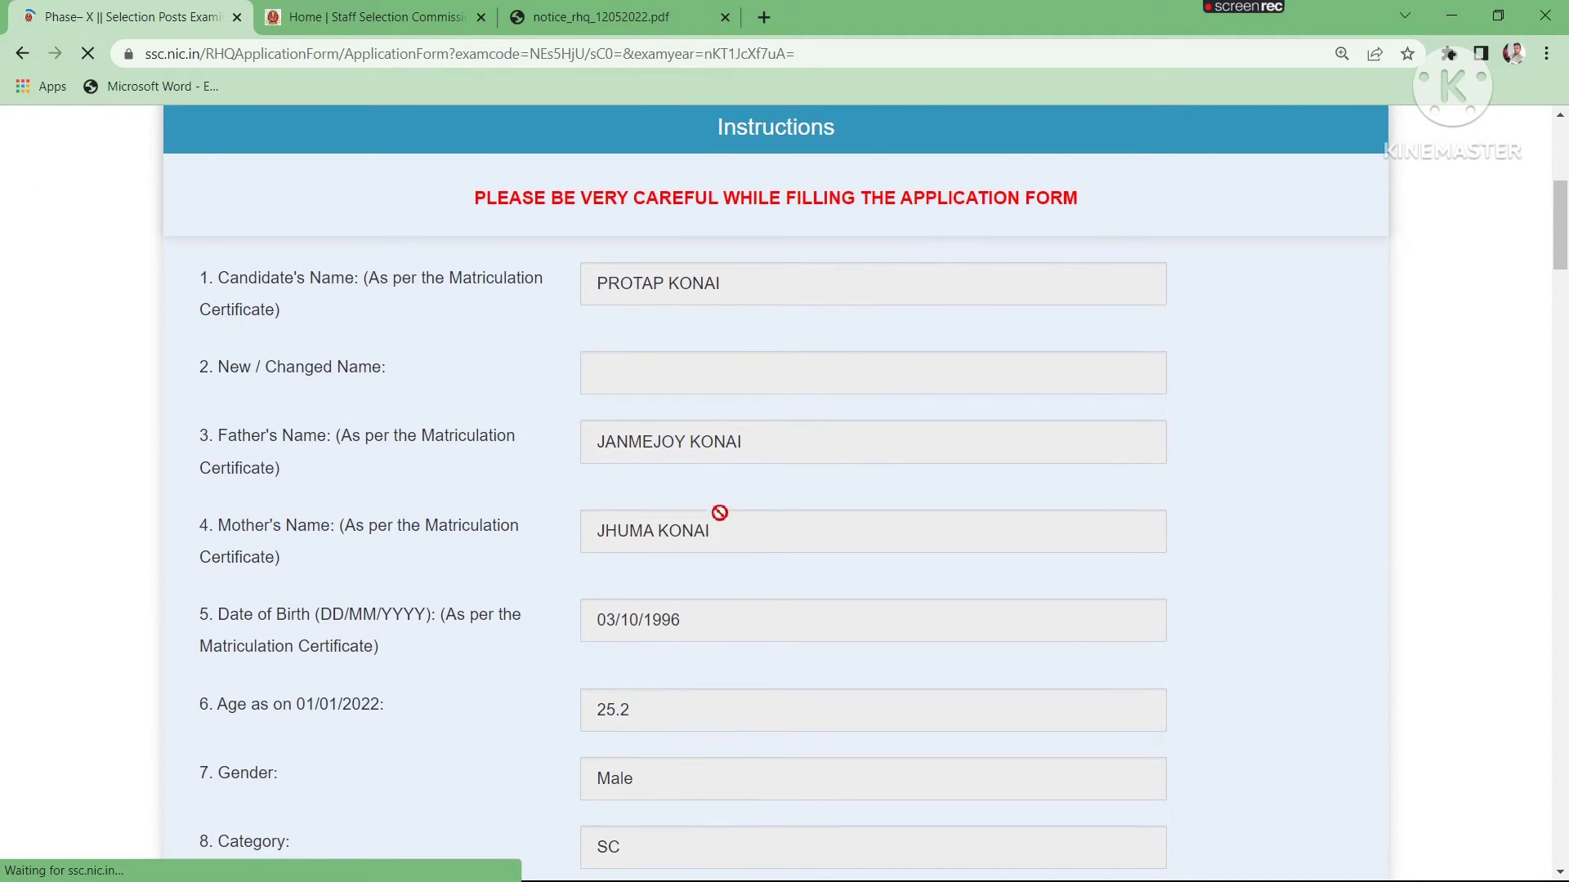
scroll(731, 531, "down", 1)
scroll(734, 532, "down", 3)
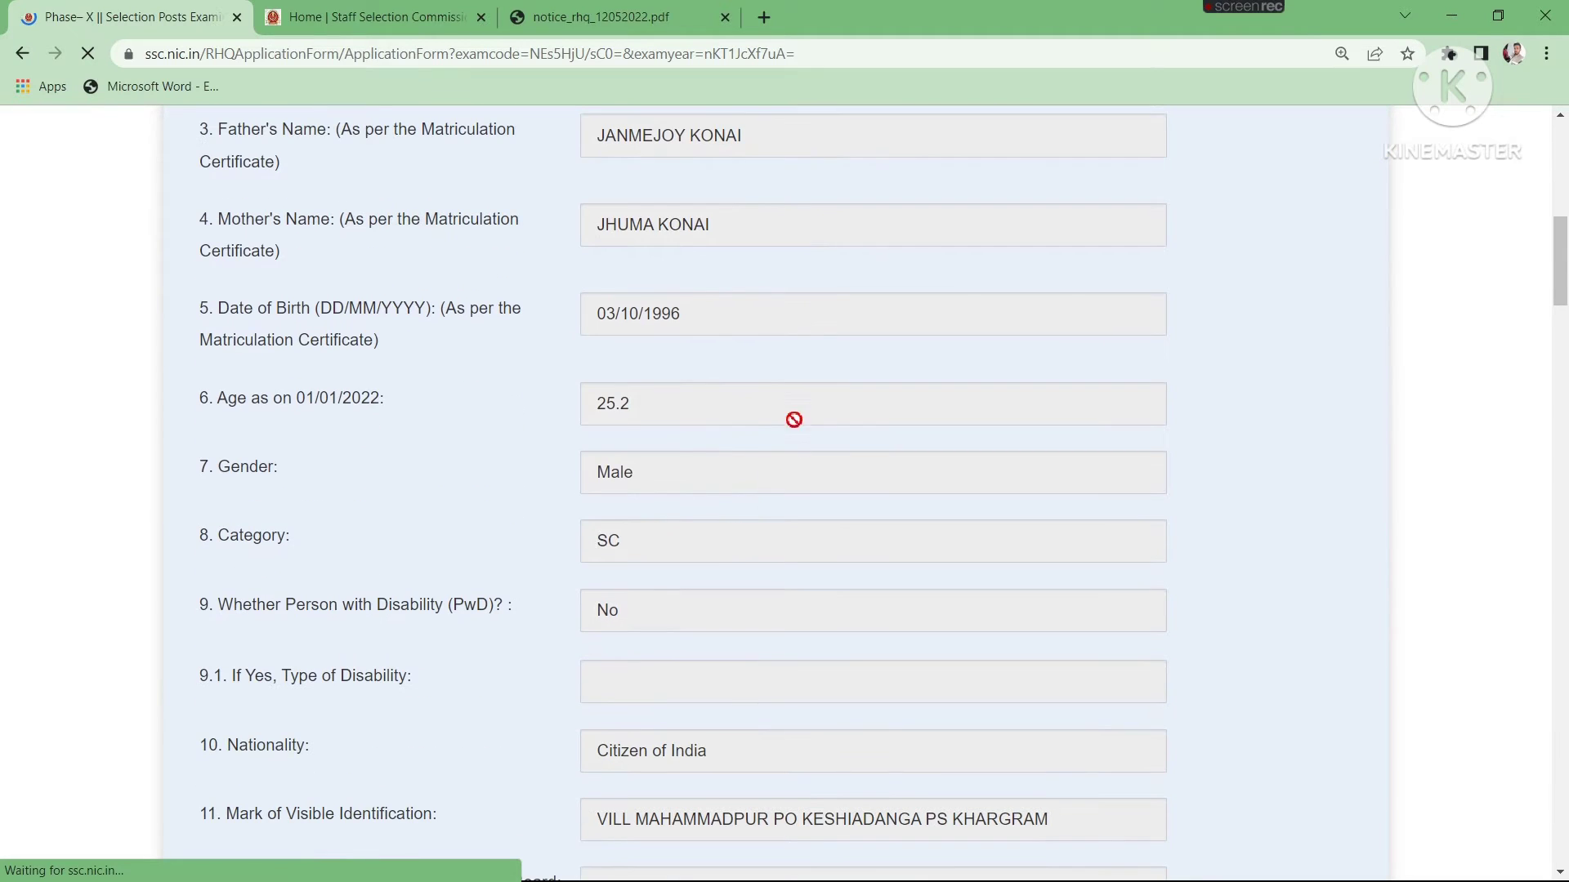
scroll(797, 402, "up", 5)
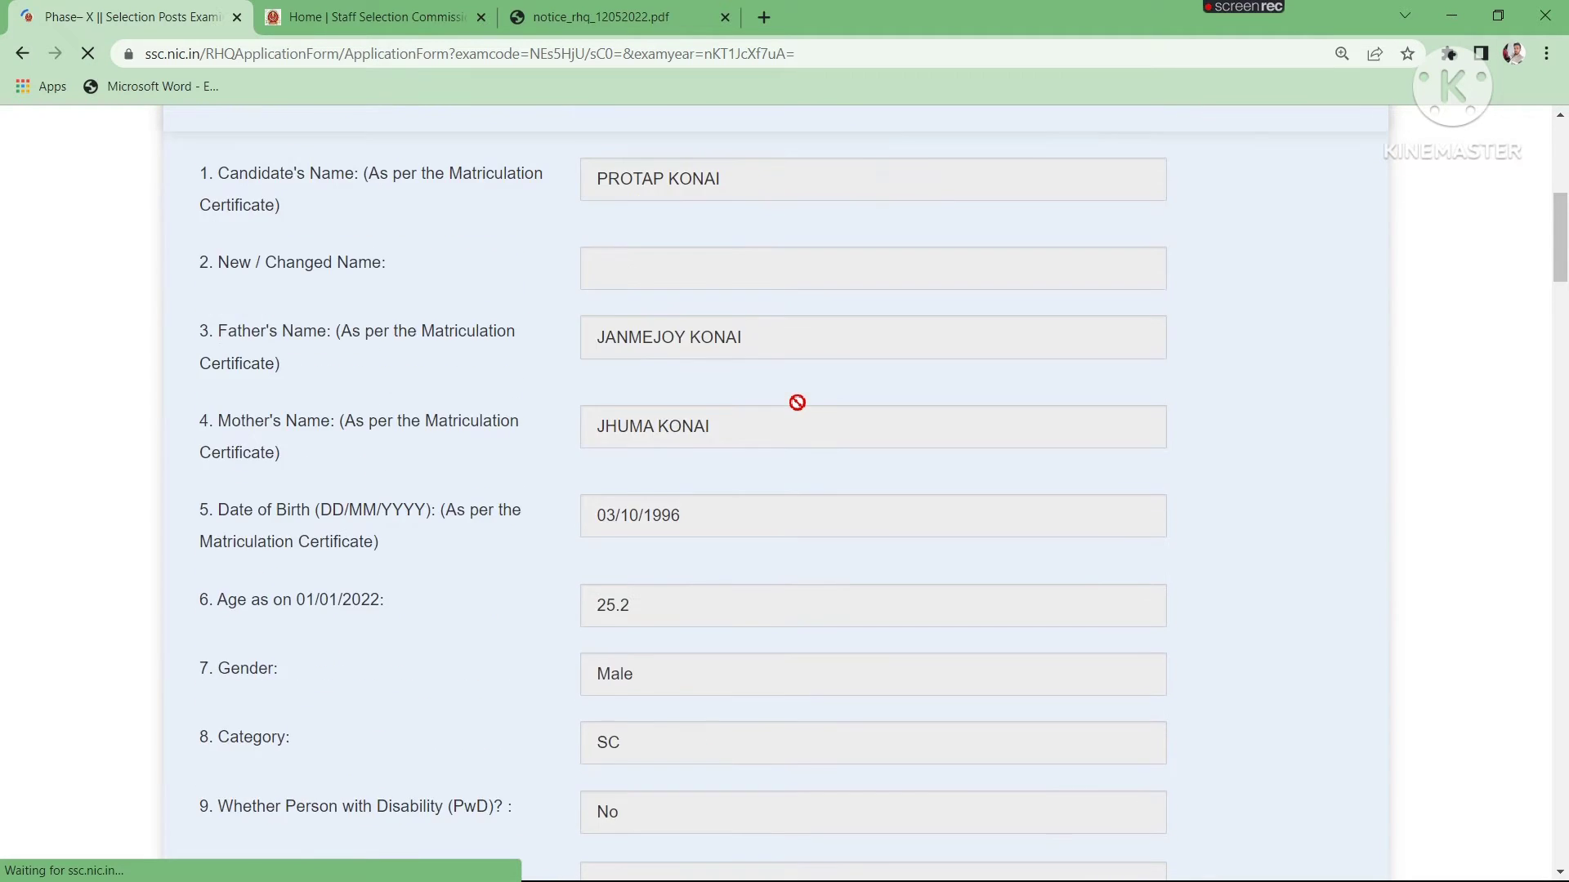
scroll(797, 402, "up", 3)
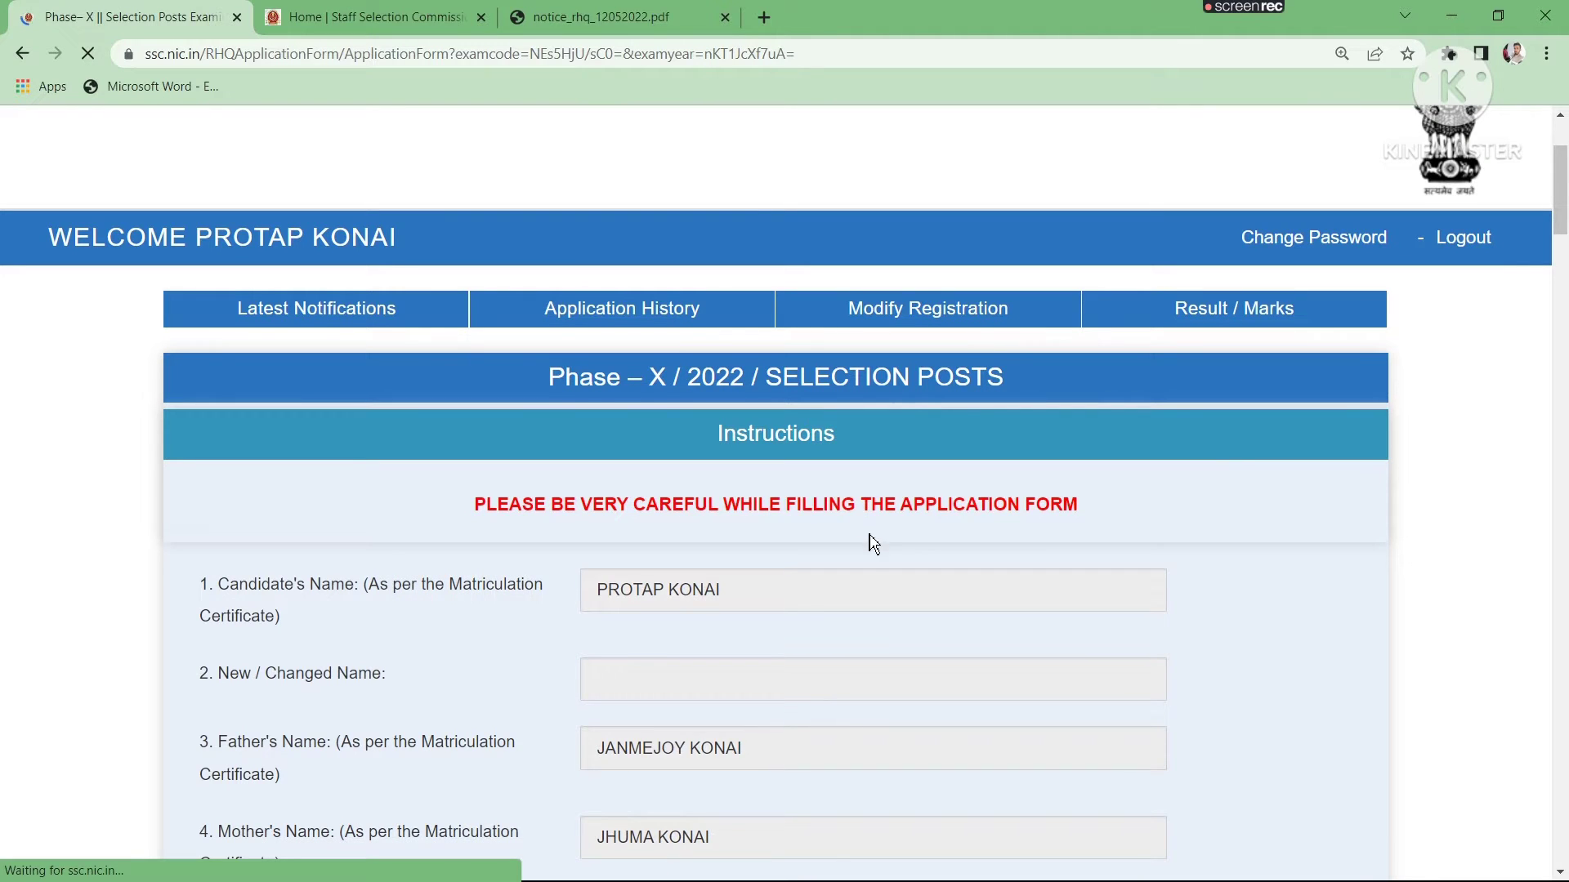
scroll(869, 540, "down", 2)
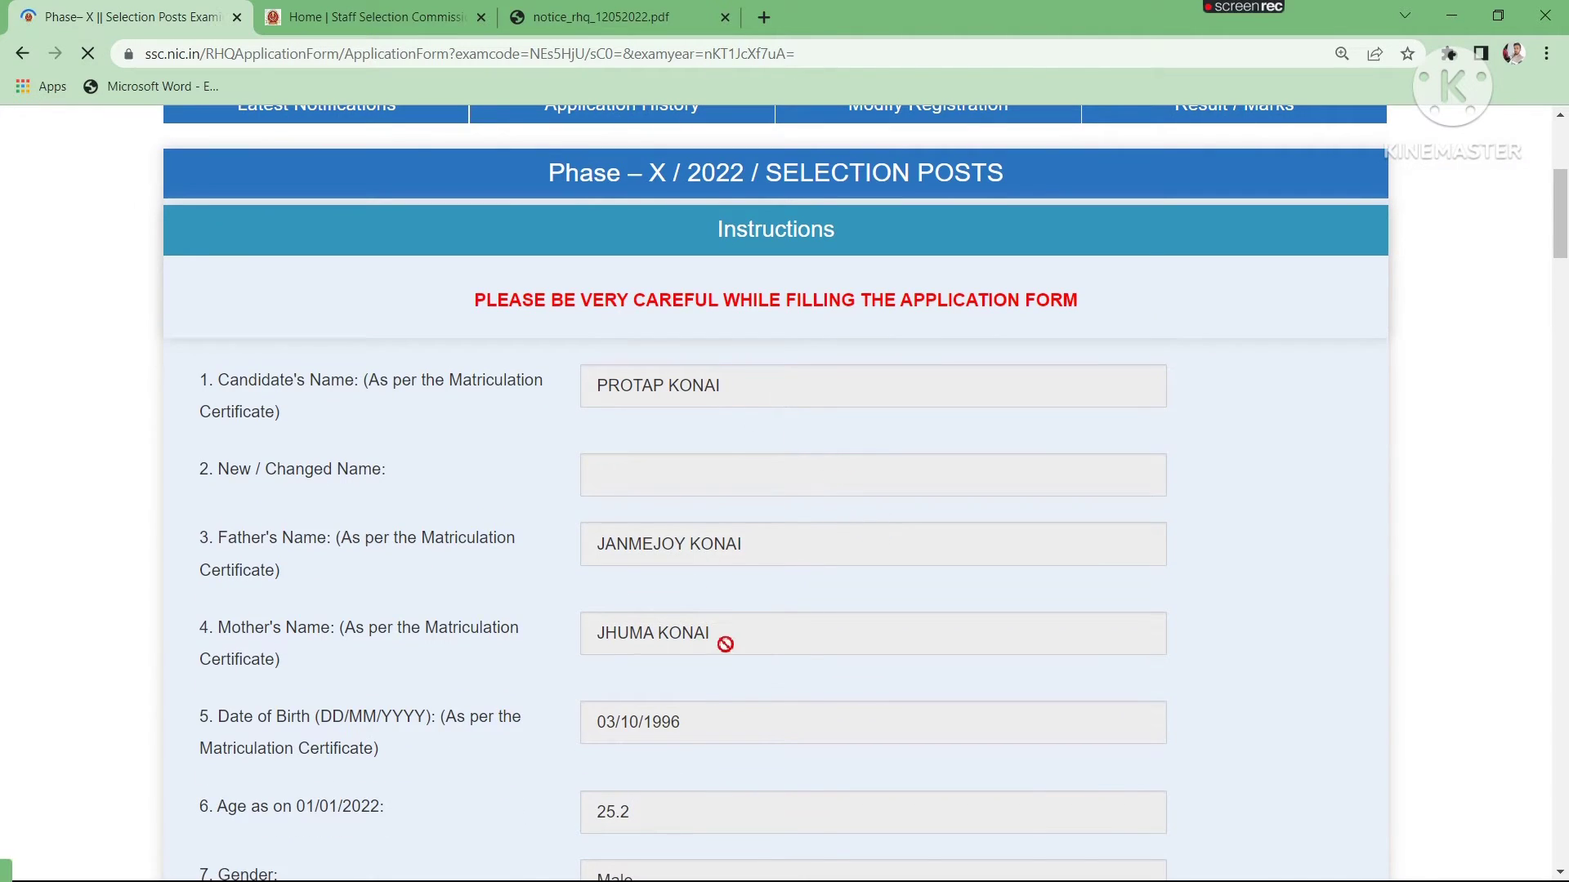
scroll(830, 445, "down", 7)
scroll(832, 446, "down", 2)
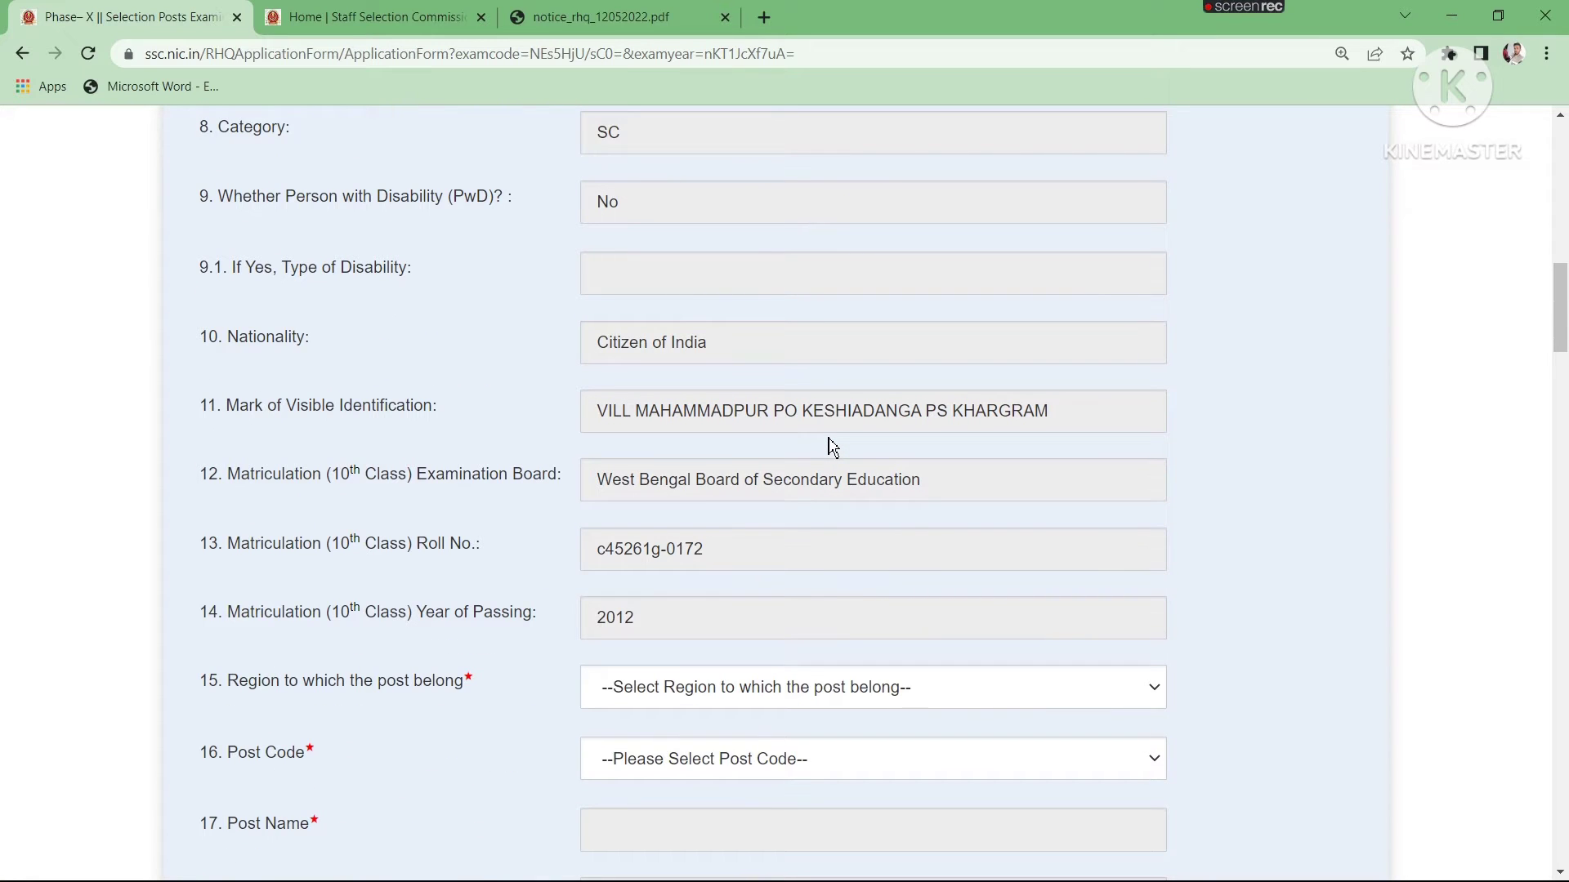
scroll(802, 392, "up", 1)
scroll(802, 392, "up", 12)
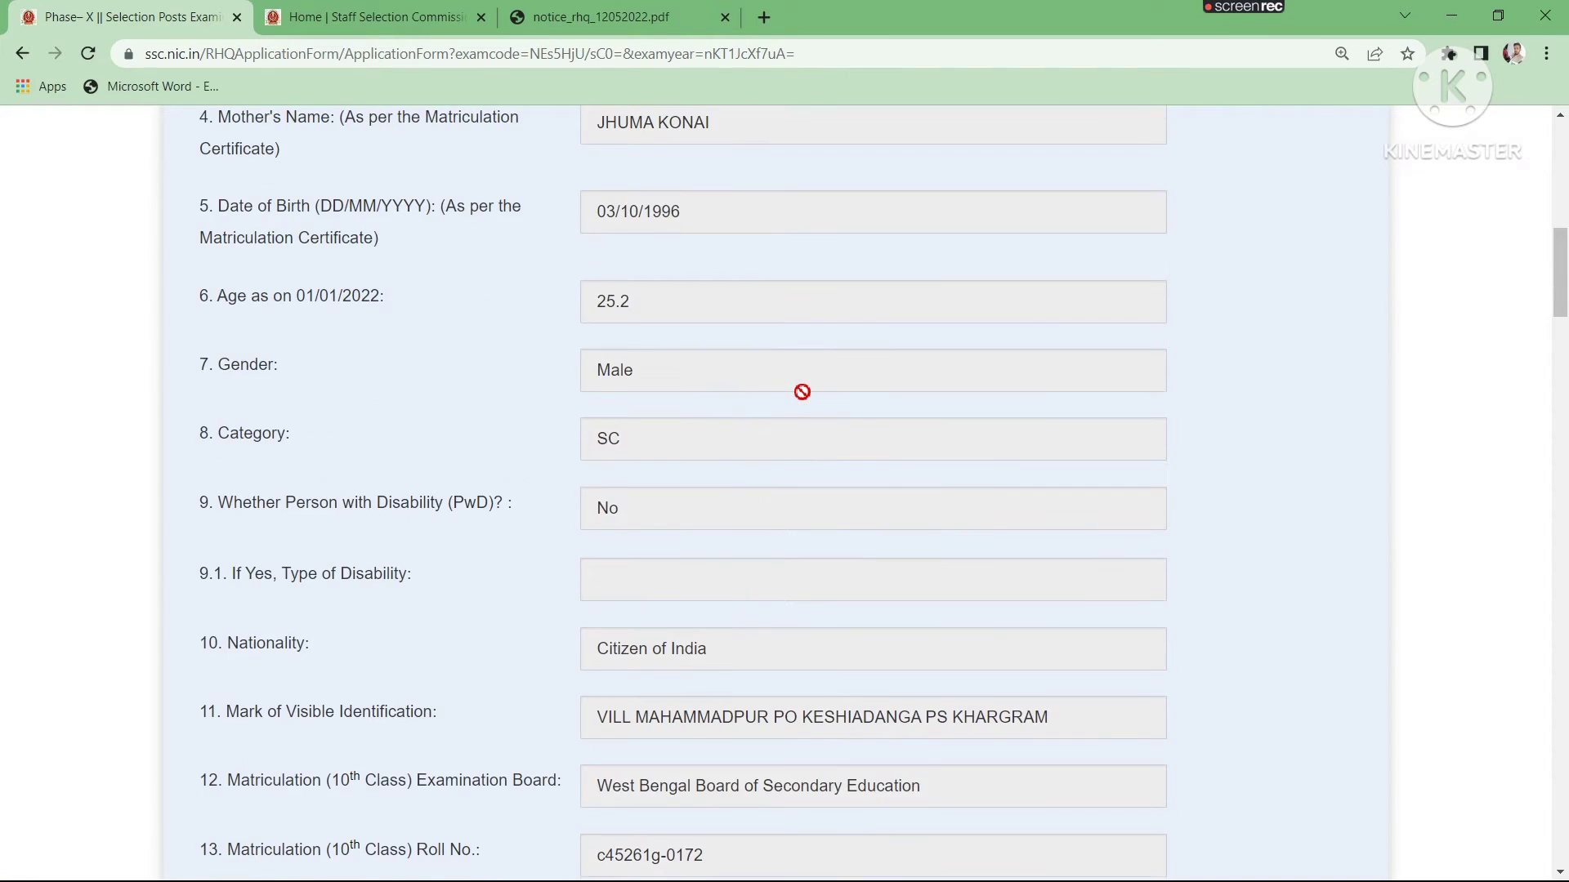
scroll(805, 392, "down", 8)
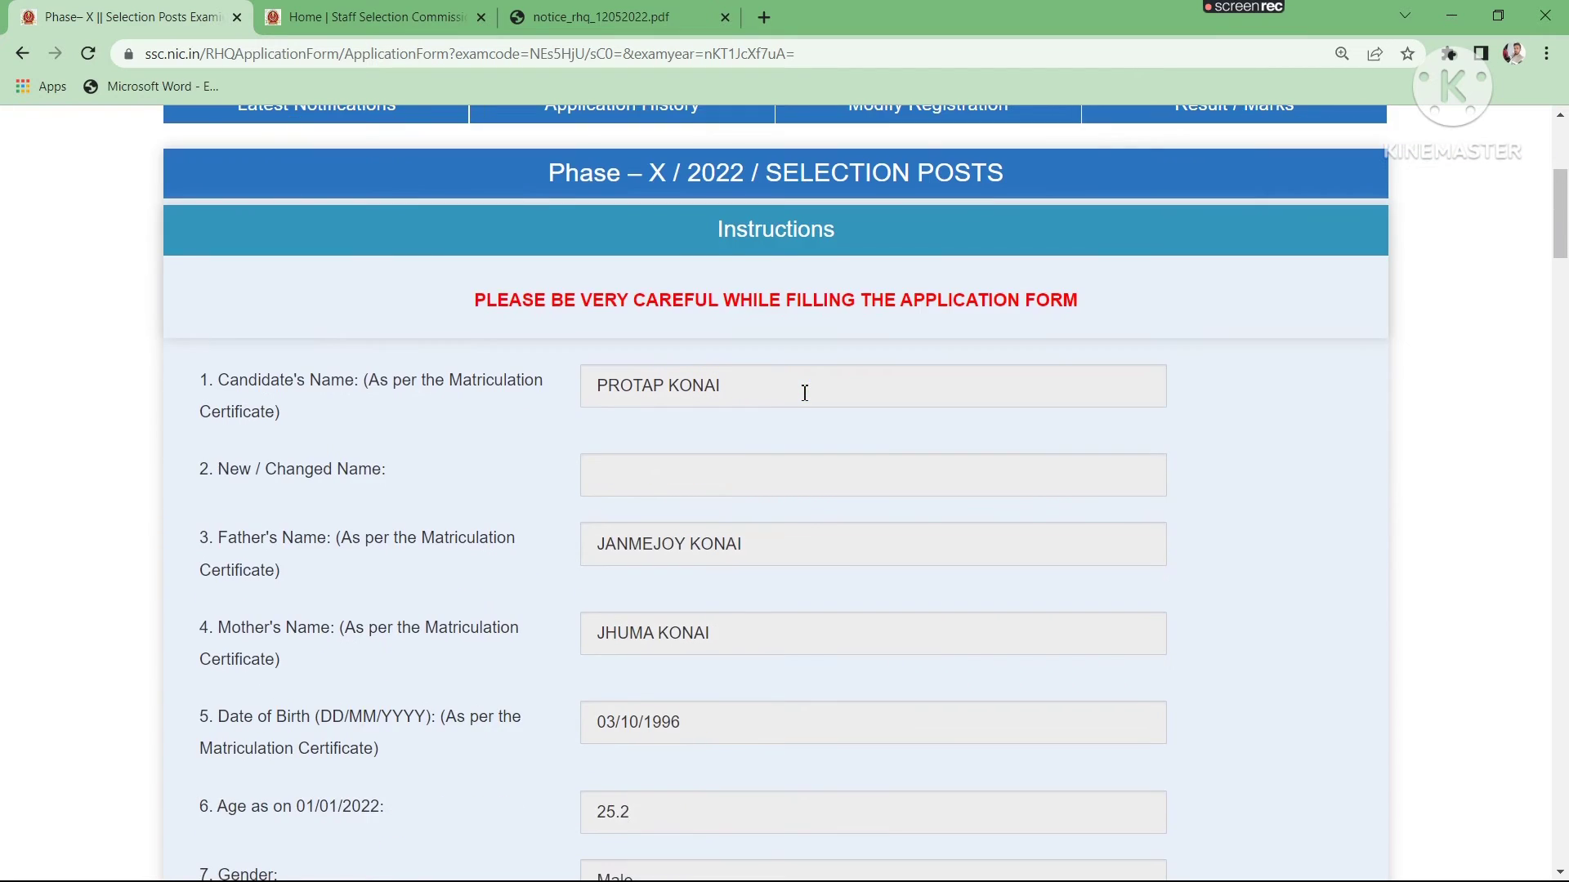
scroll(801, 392, "up", 2)
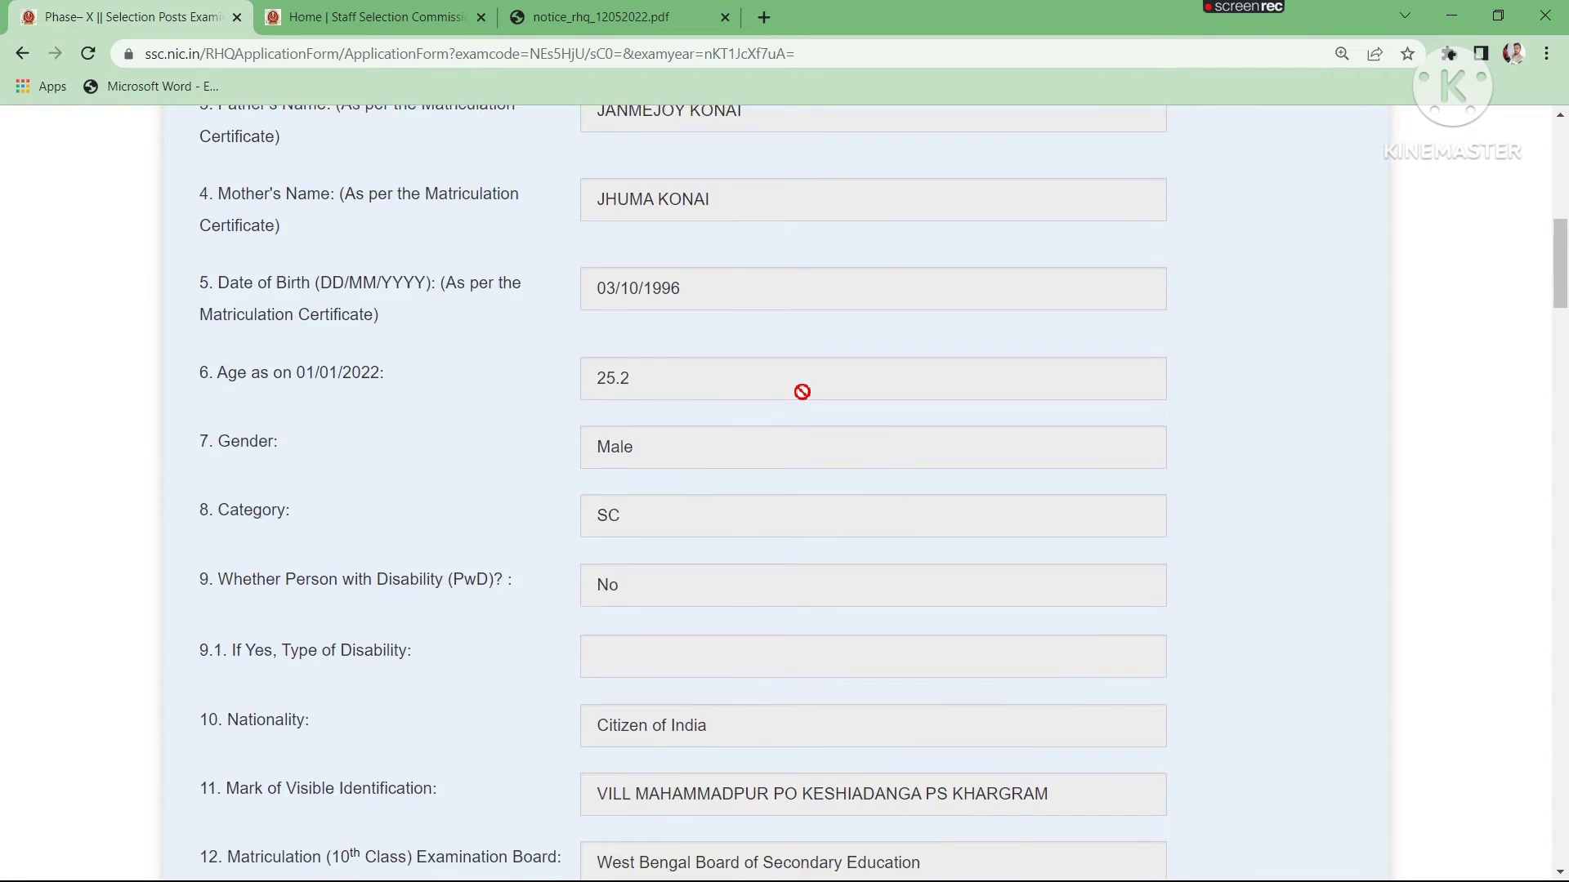
- Choose Eastern Region as the region to which the post belongs
scroll(802, 392, "down", 7)
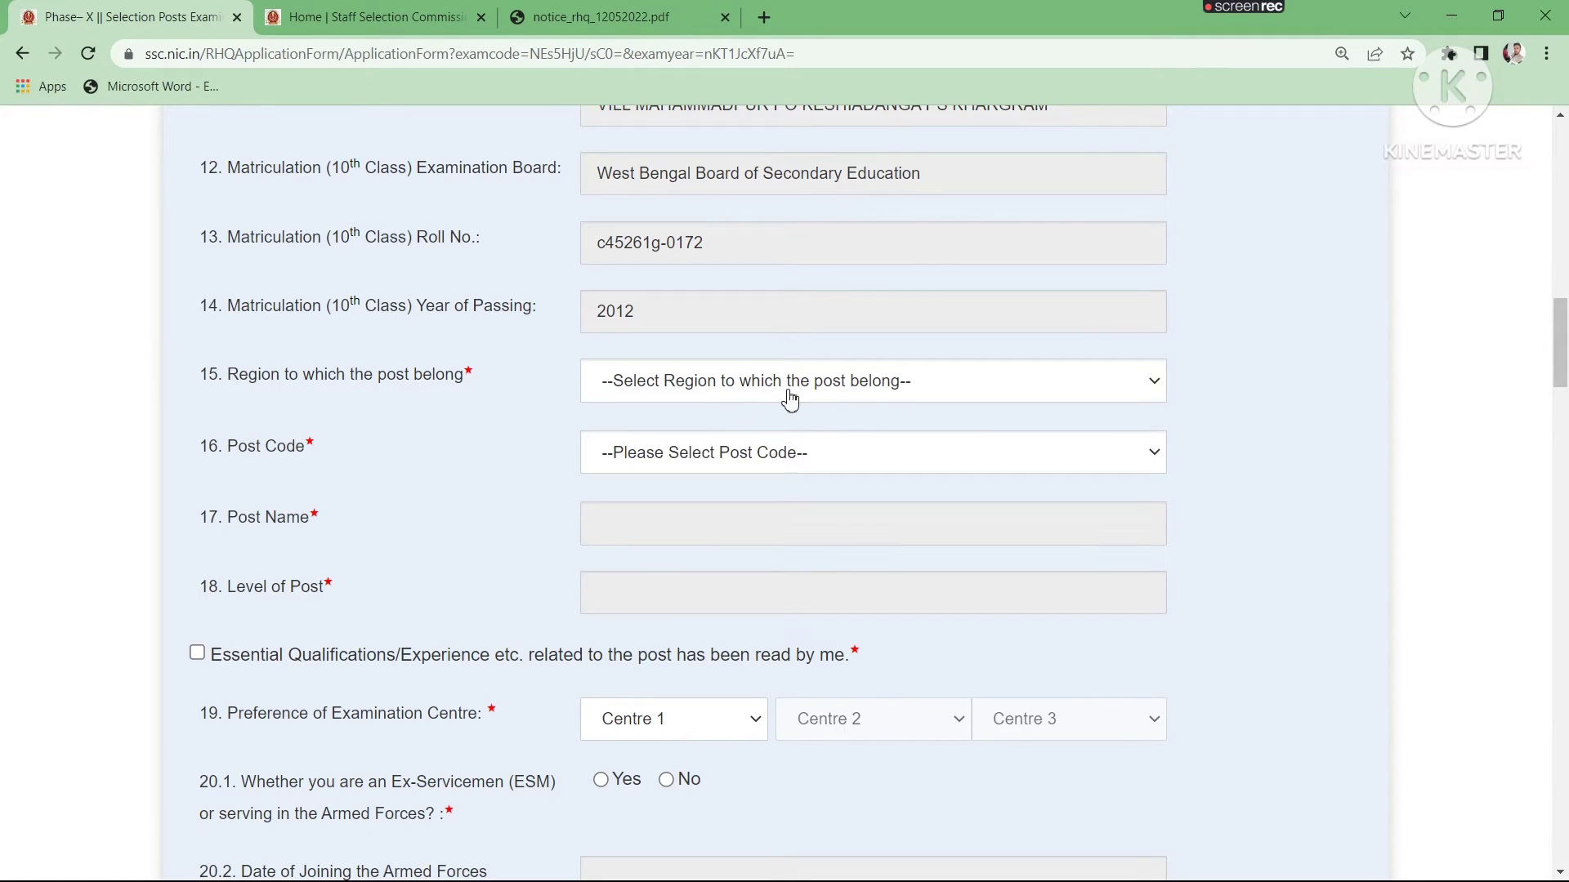
left_click(879, 395)
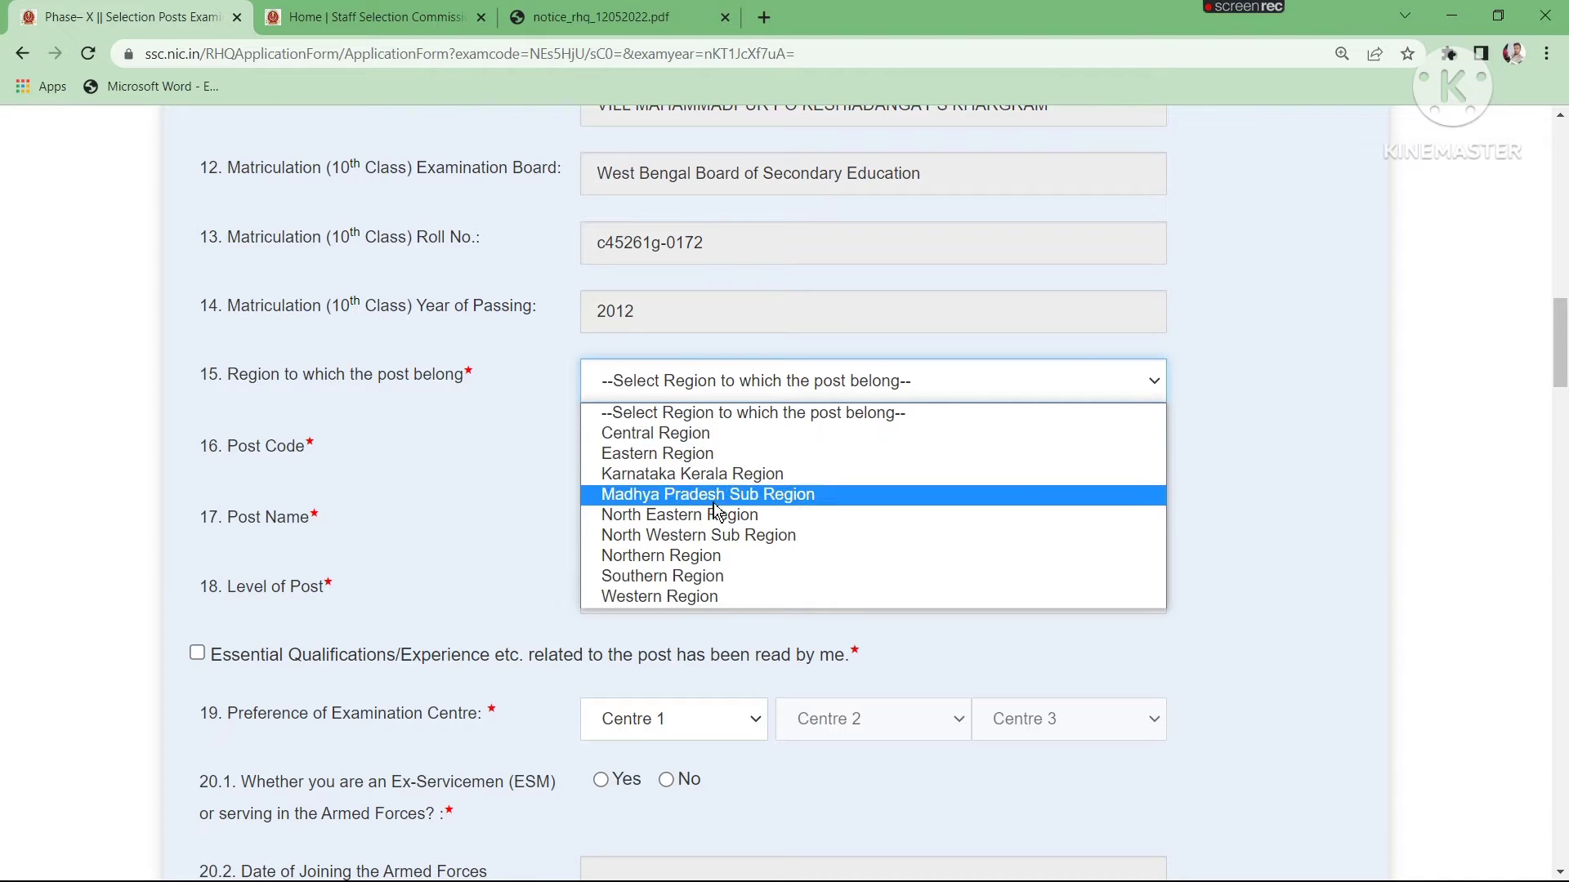
left_click(665, 455)
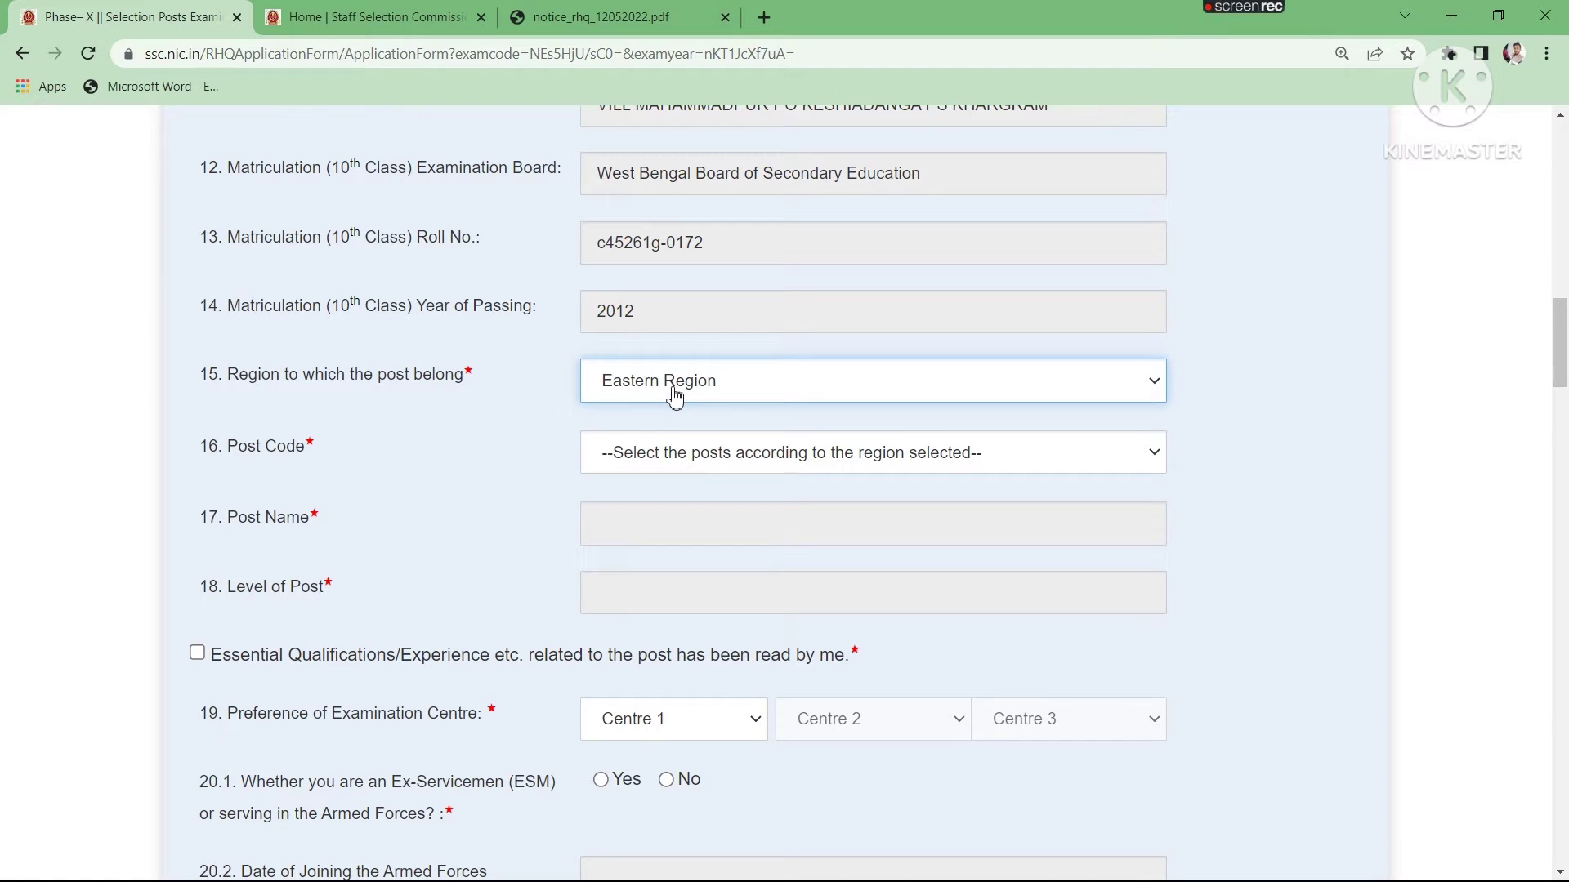
- Consult the Eastern Region (ER) entries in notice_rhq_12052022.pdf, check the commission's home page and return to the application form
left_click(600, 16)
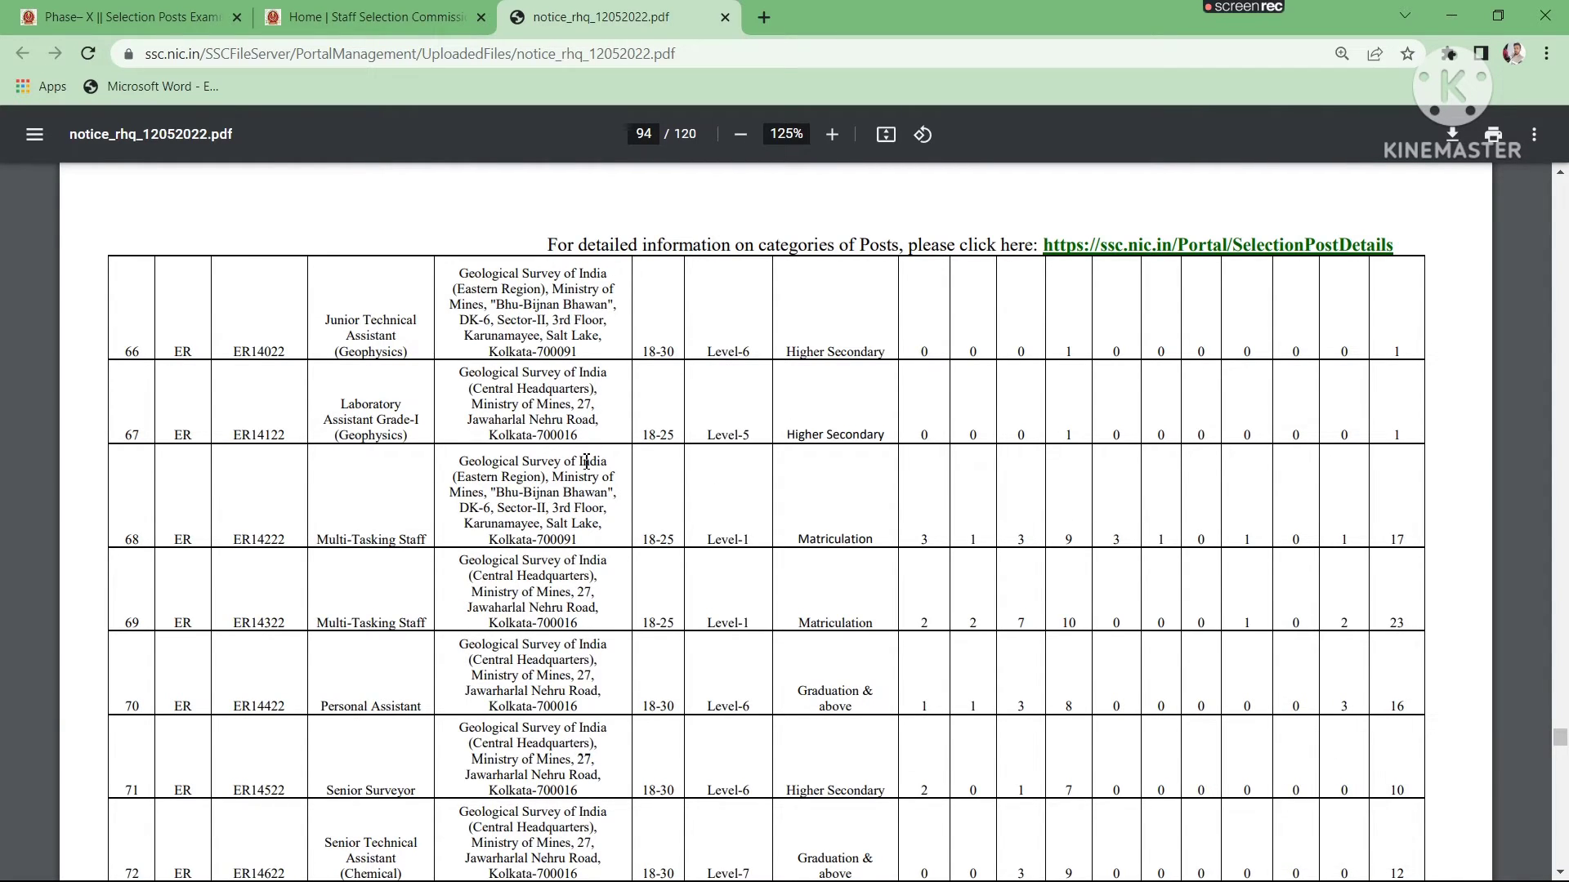
scroll(585, 462, "up", 2)
scroll(566, 470, "down", 1)
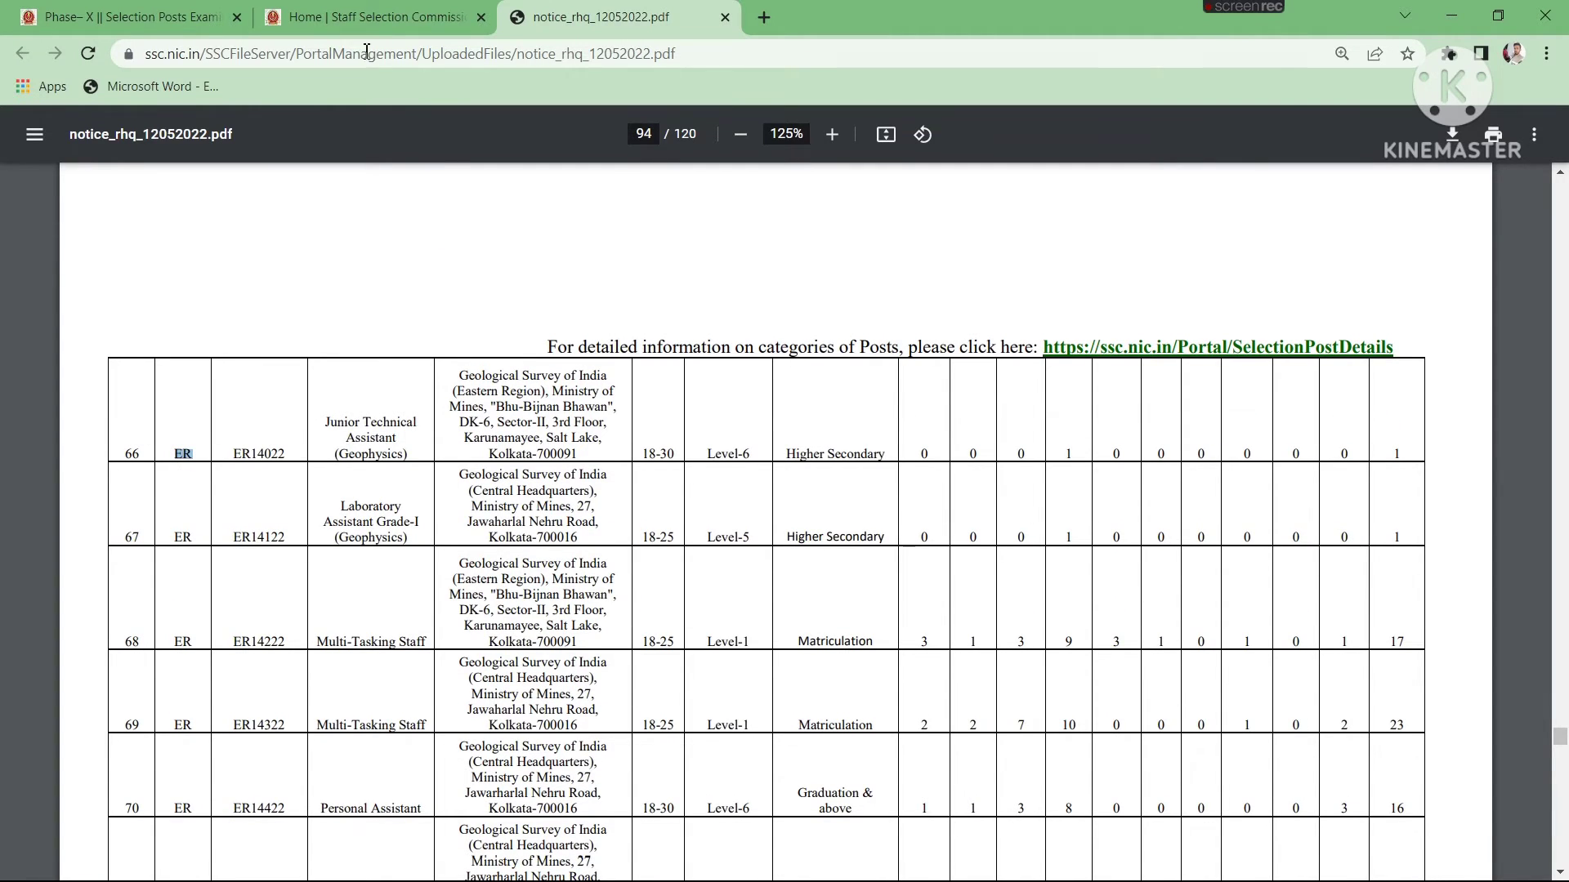
left_click(372, 16)
mouse_move(593, 460)
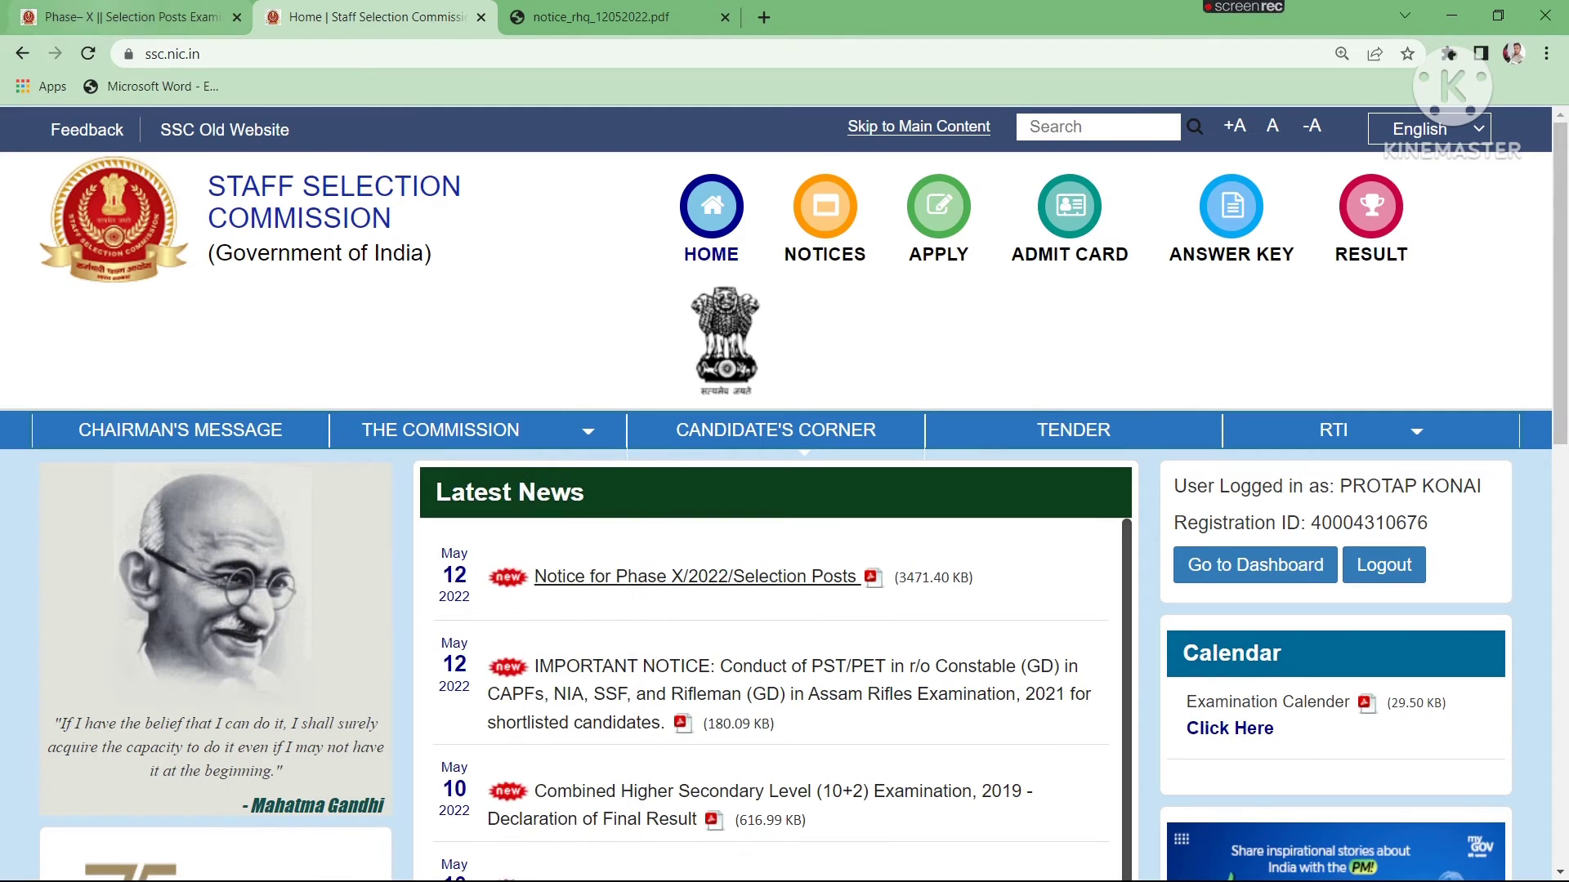
left_click(205, 16)
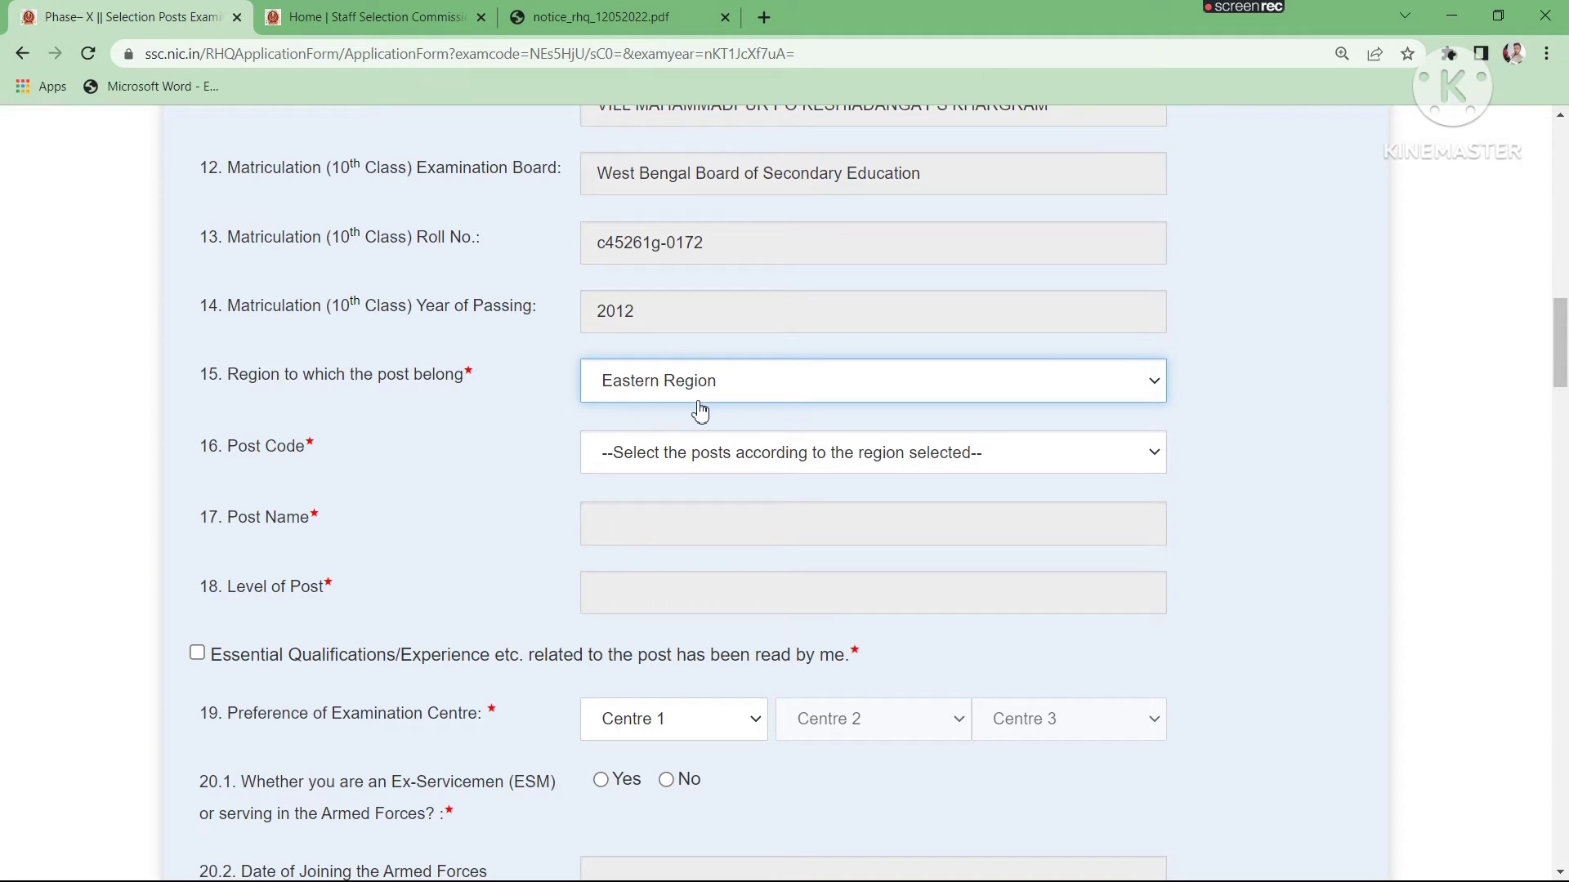
- Consult the Eastern Region posts in notice_rhq_12052022.pdf, focusing on the Multi-Tasking Staff entry ER14222, and return to the application form
key("ctrl+3")
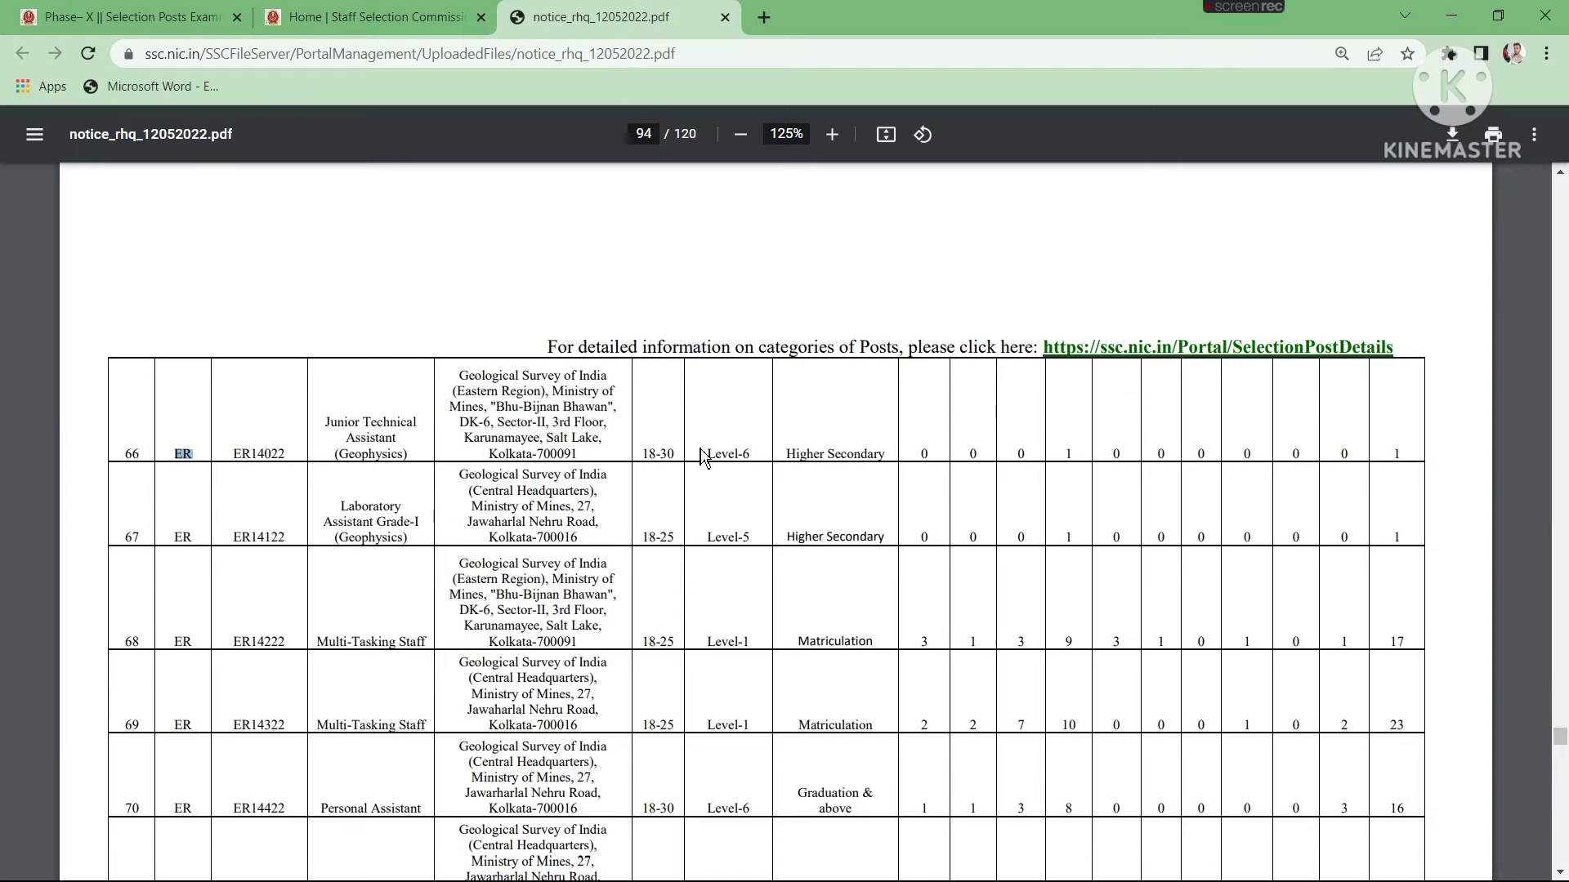
left_click(252, 505)
left_click_drag(324, 424, 384, 455)
left_click(678, 454)
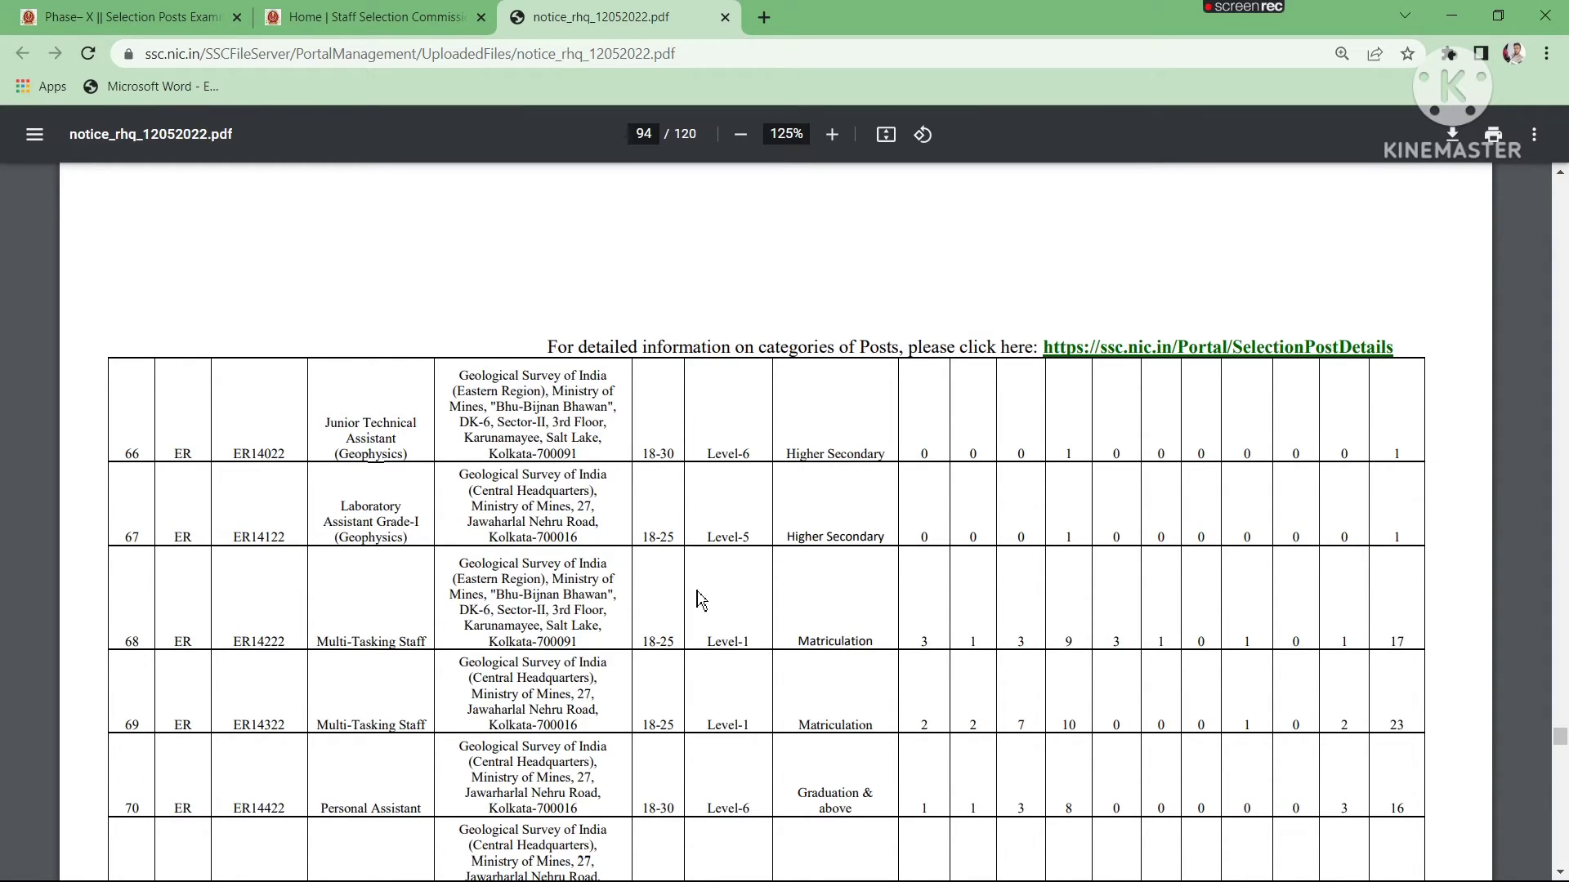
scroll(745, 584, "down", 3)
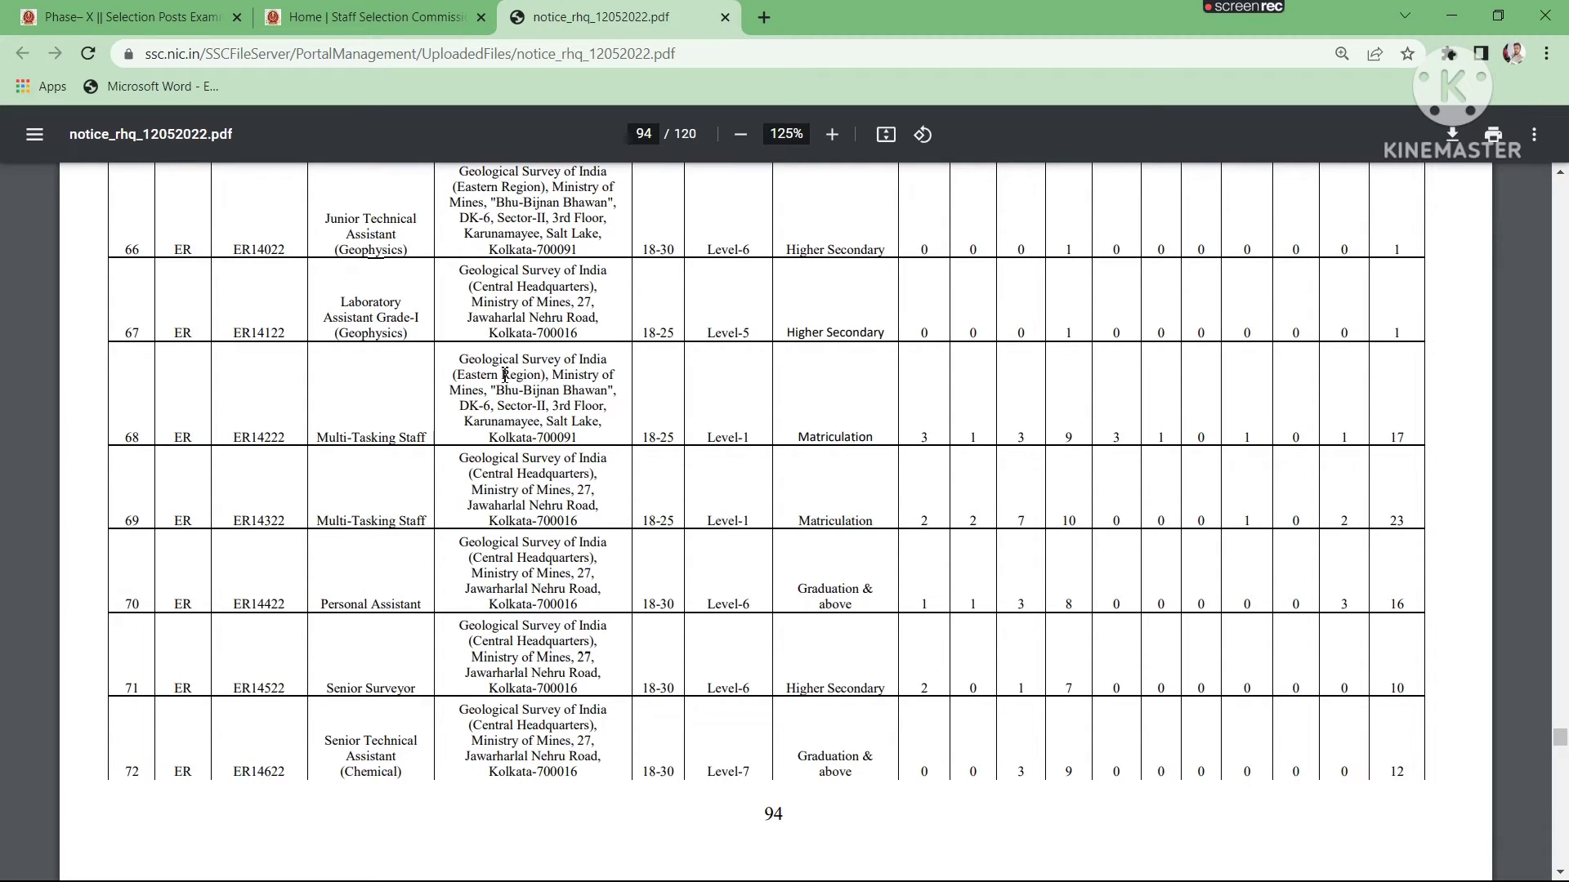
left_click_drag(449, 353, 585, 444)
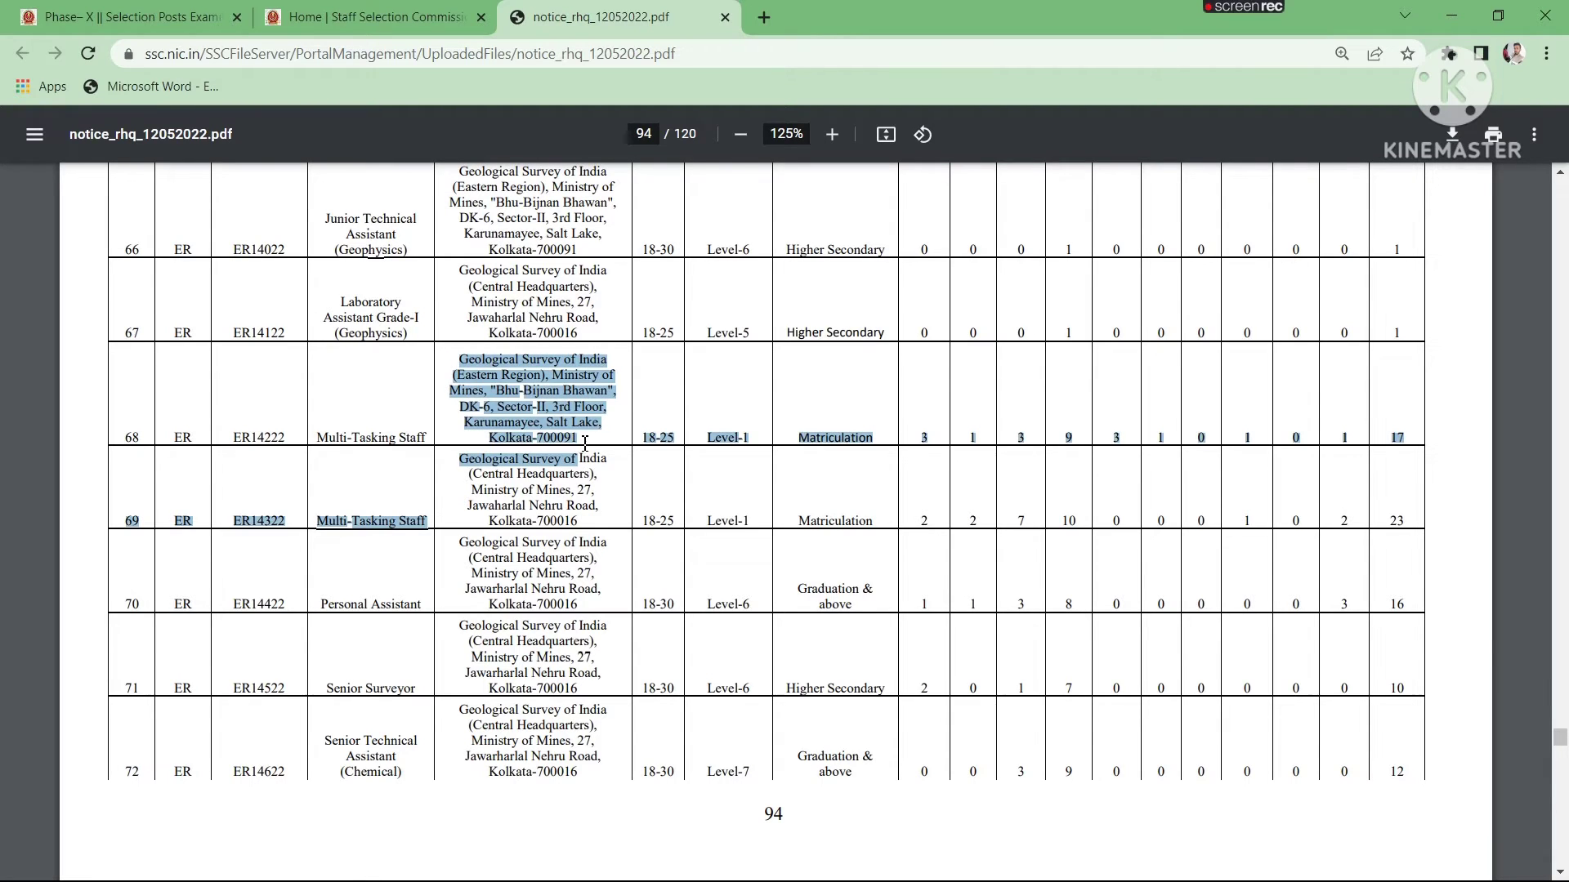
left_click(572, 422)
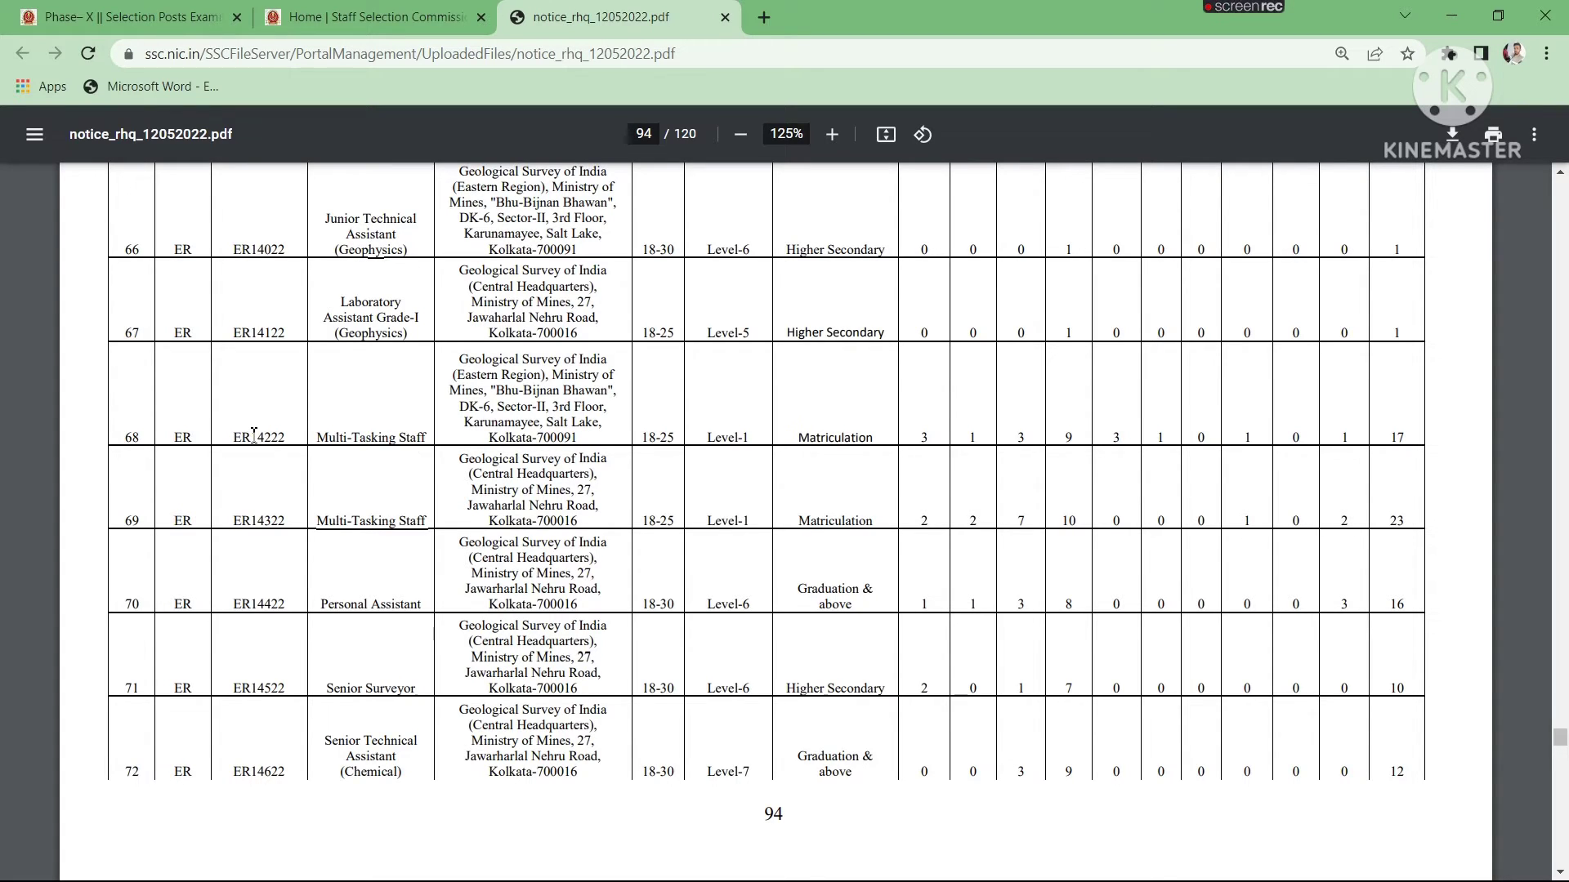
left_click_drag(242, 437, 292, 438)
left_click(369, 17)
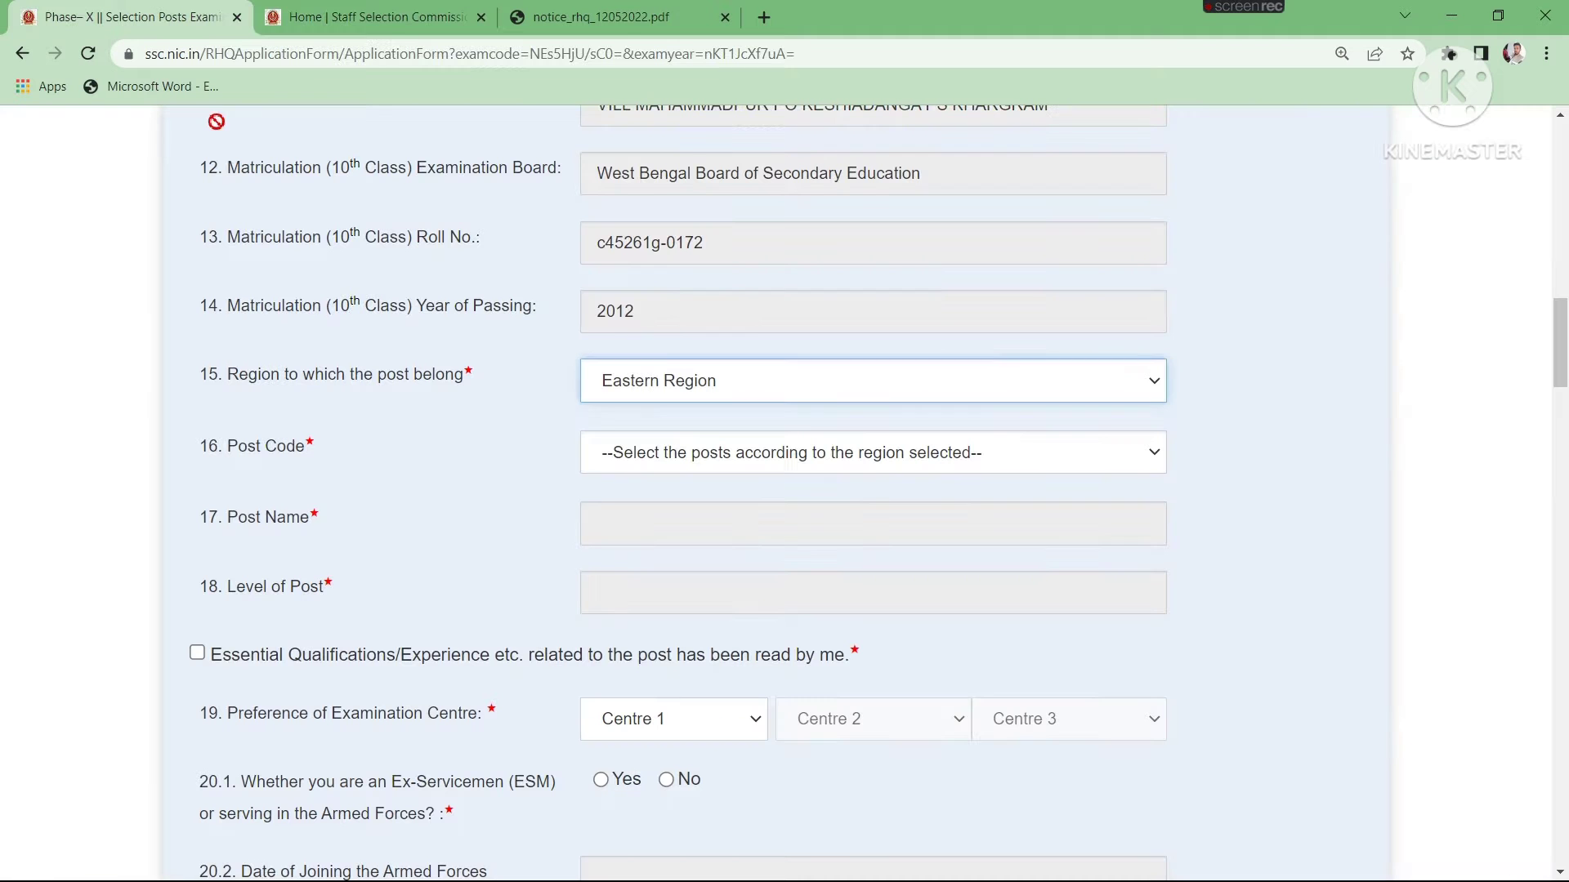
left_click(131, 17)
- Choose ER14222 as the post code in the application form
left_click(641, 450)
scroll(791, 316, "down", 8)
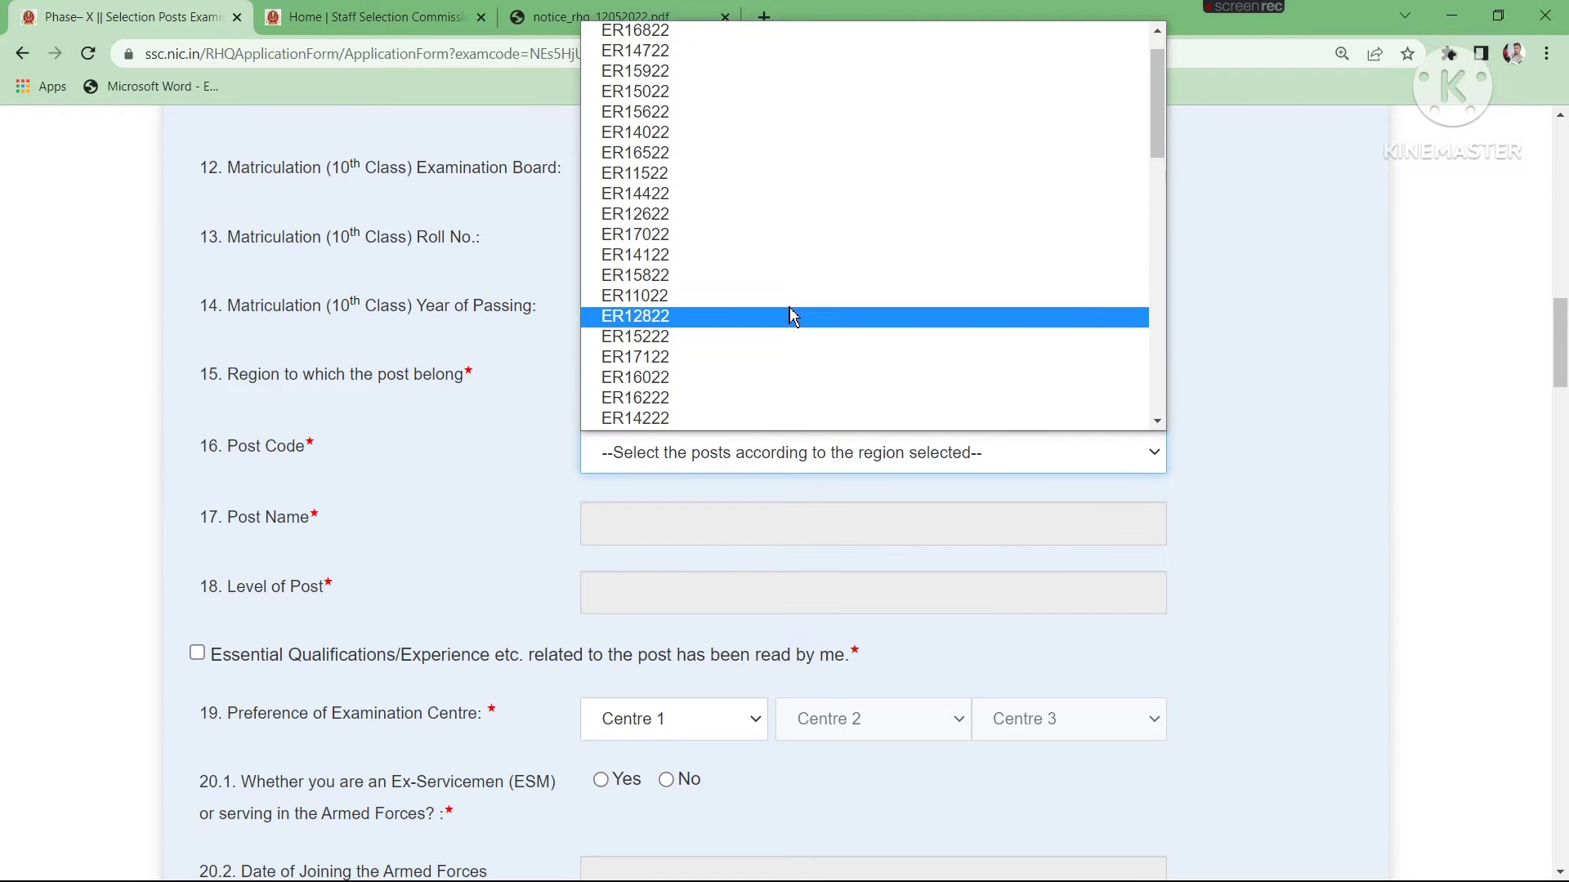
scroll(796, 306, "down", 5)
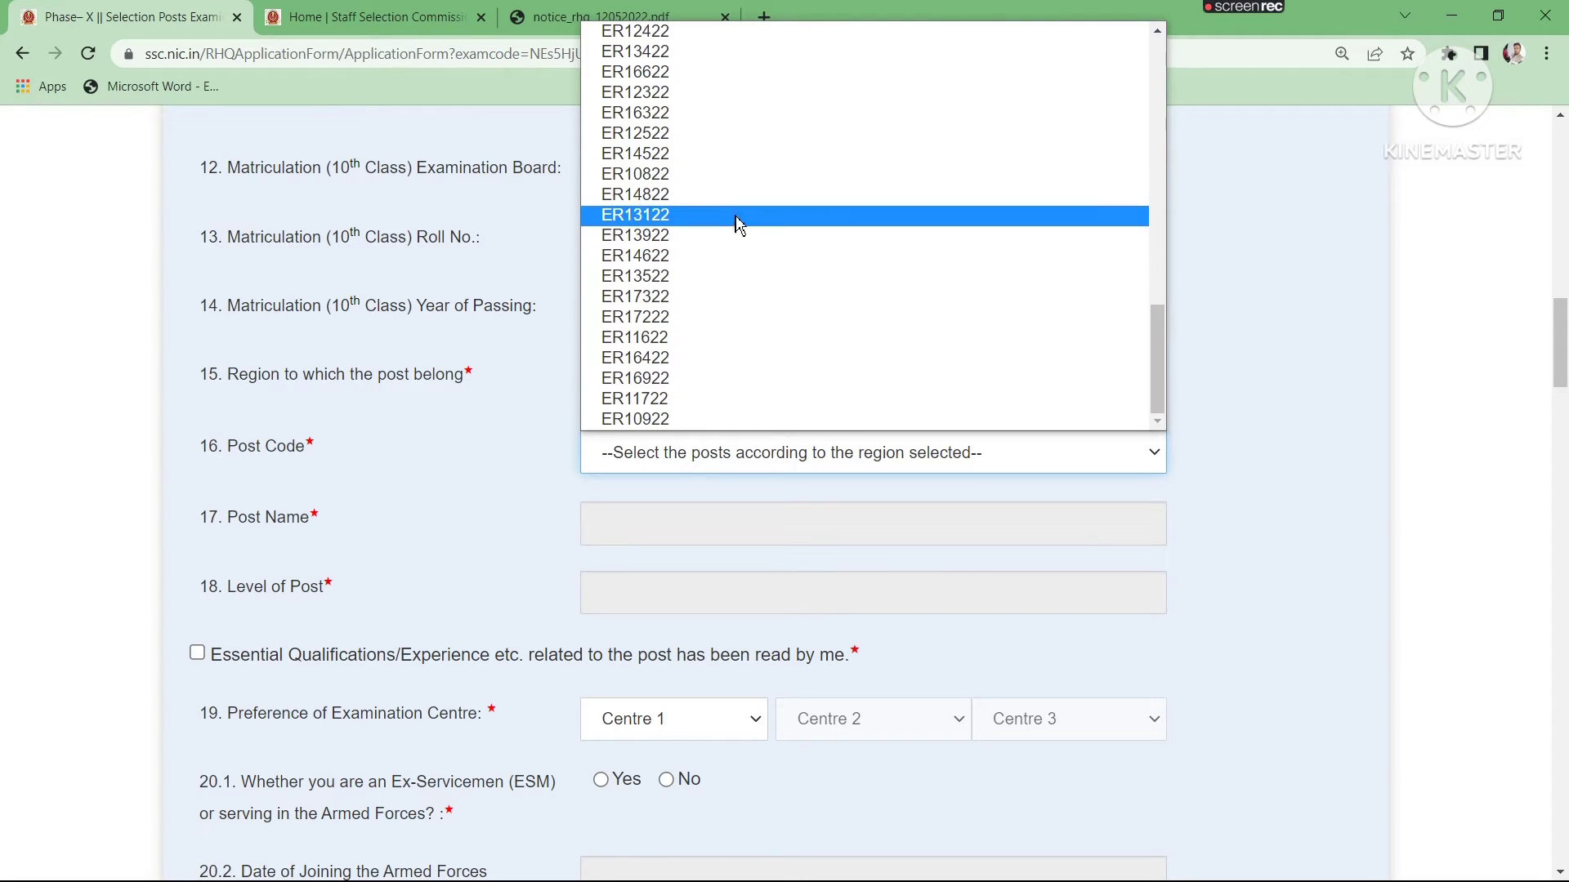
scroll(711, 186, "up", 3)
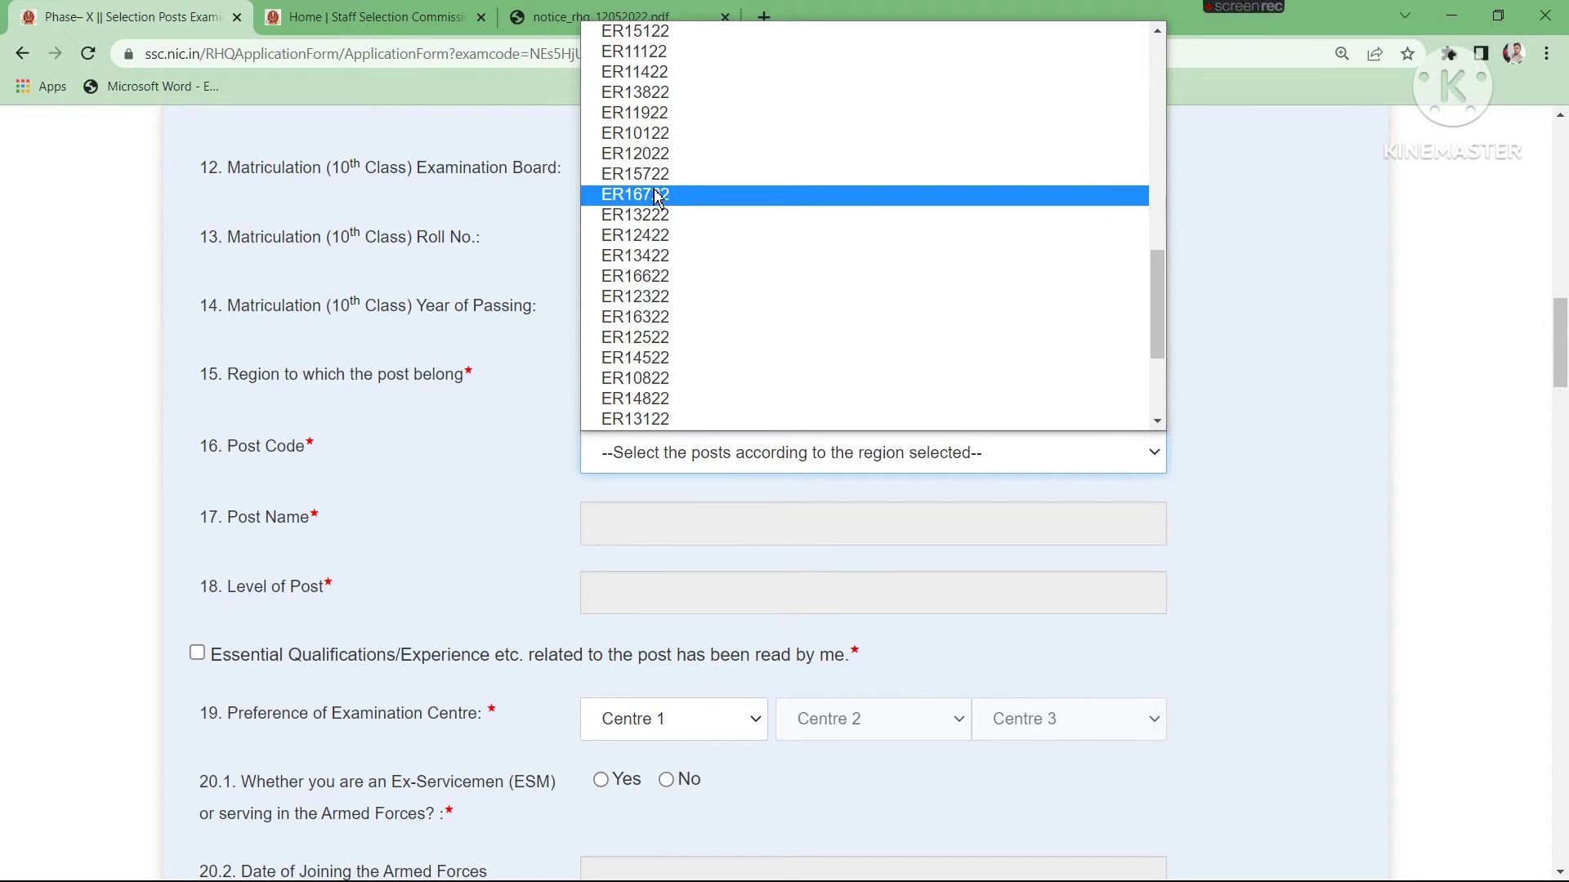
scroll(676, 135, "up", 3)
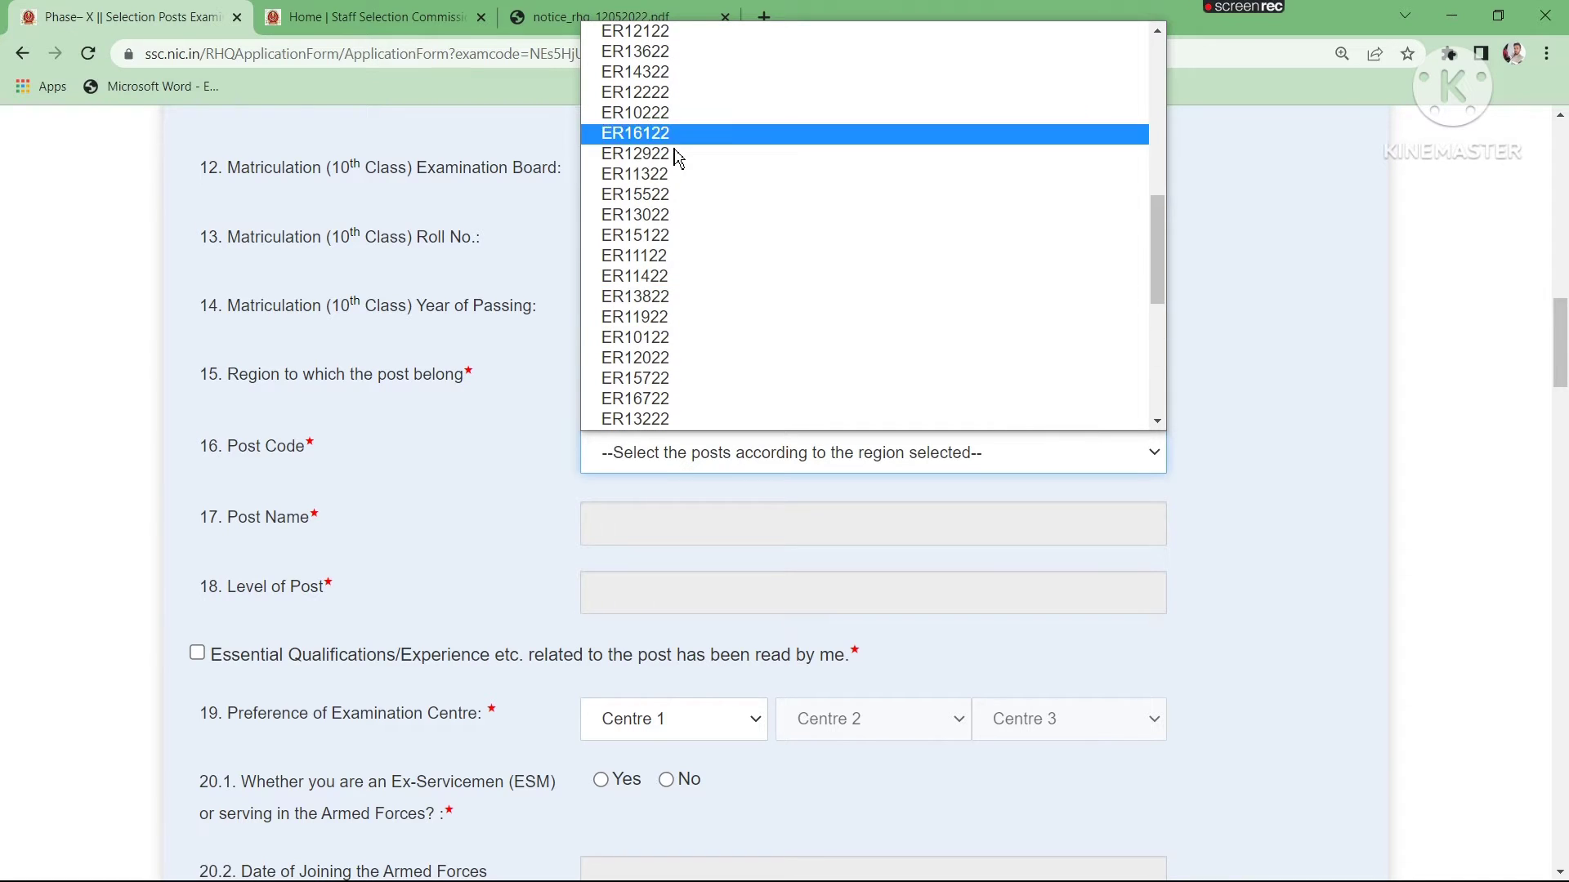
scroll(668, 237, "up", 3)
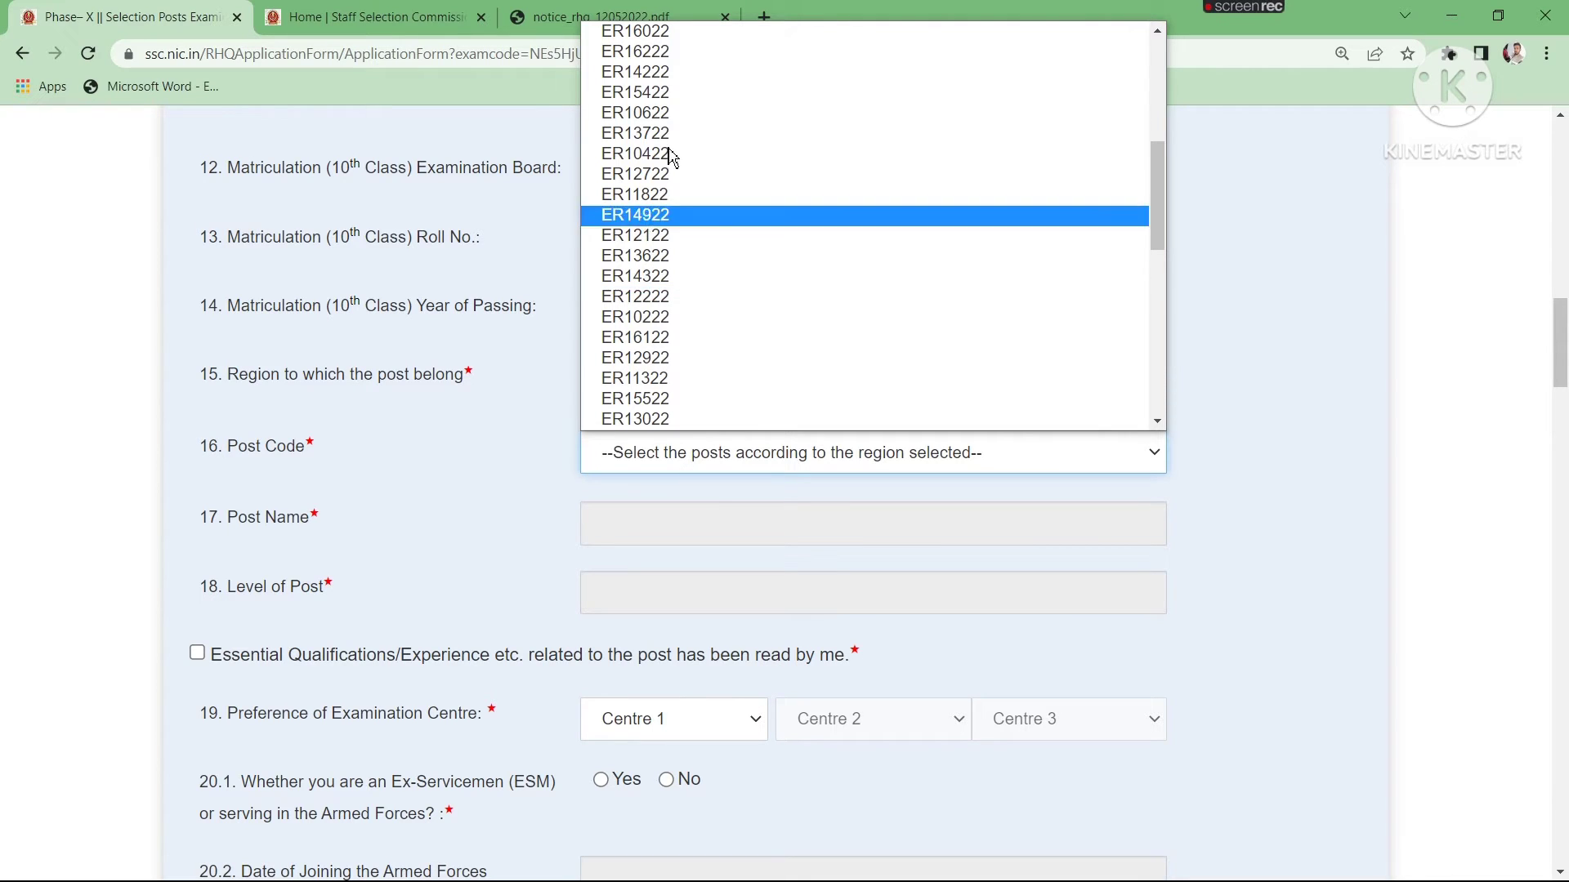
key("Escape")
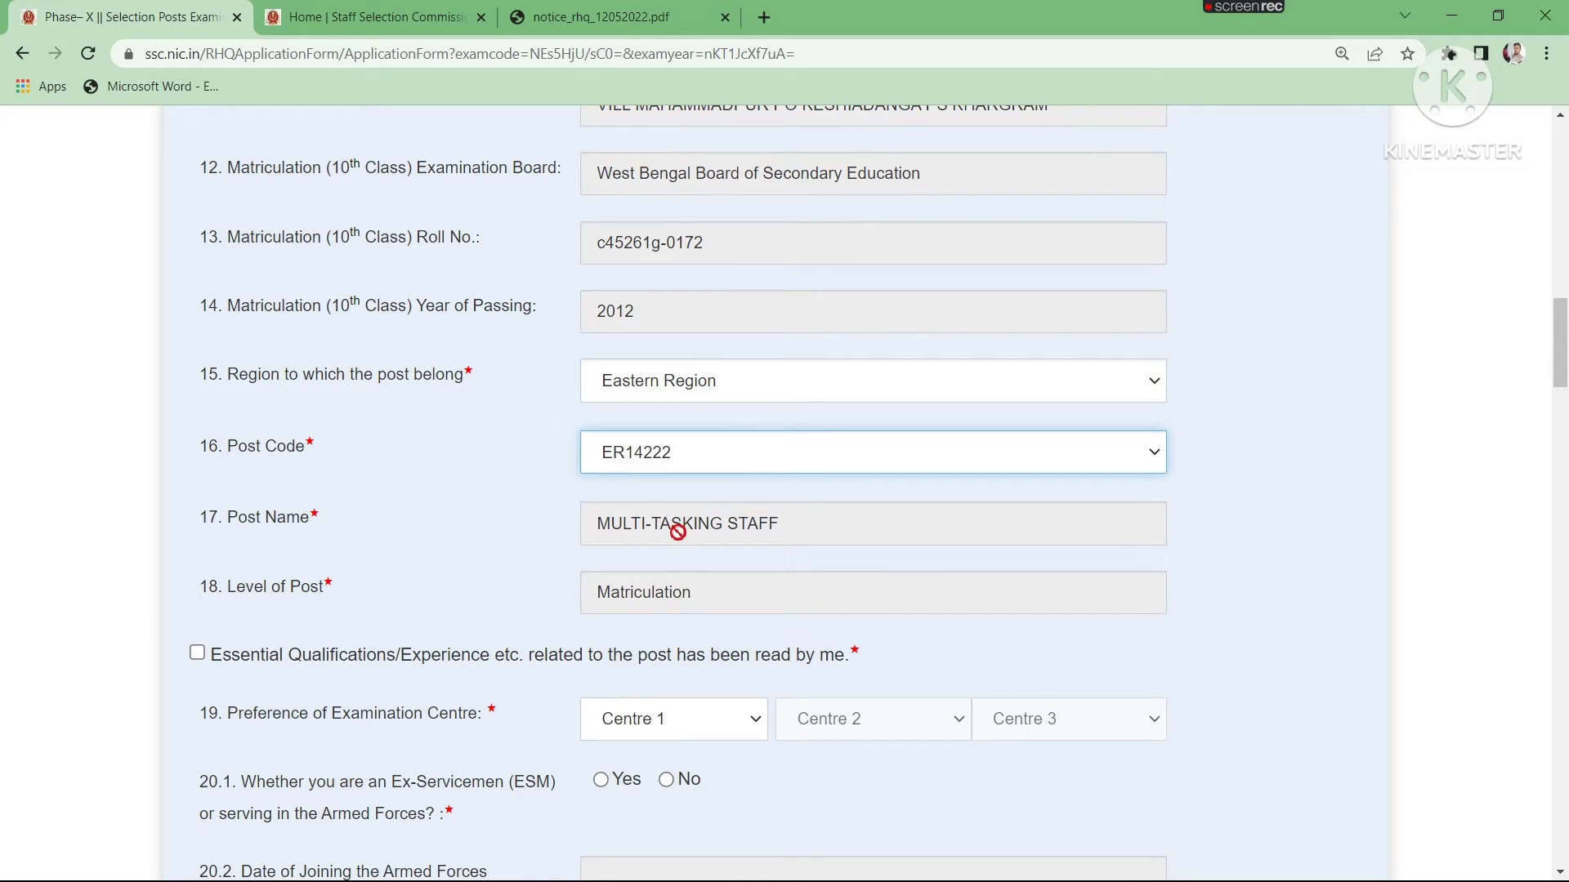
- Declare the essential qualifications as read and set the examination centre preferences to ER-Kalyani(4419), ER-Kolkata(4410) and ER-Ranchi(4205)
scroll(645, 594, "down", 3)
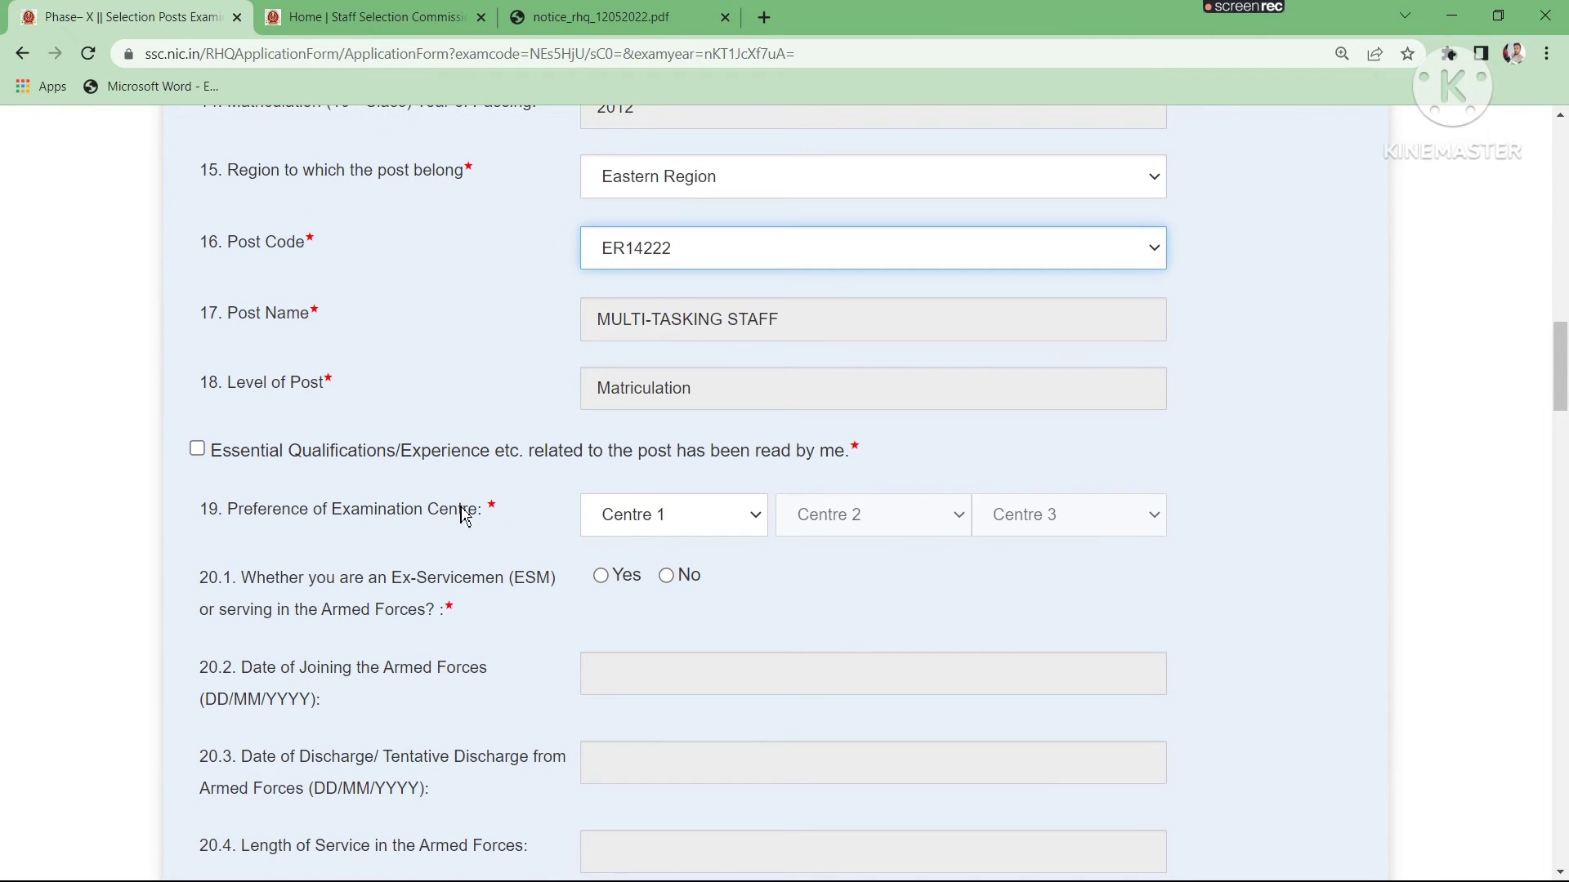
left_click(198, 449)
left_click(660, 519)
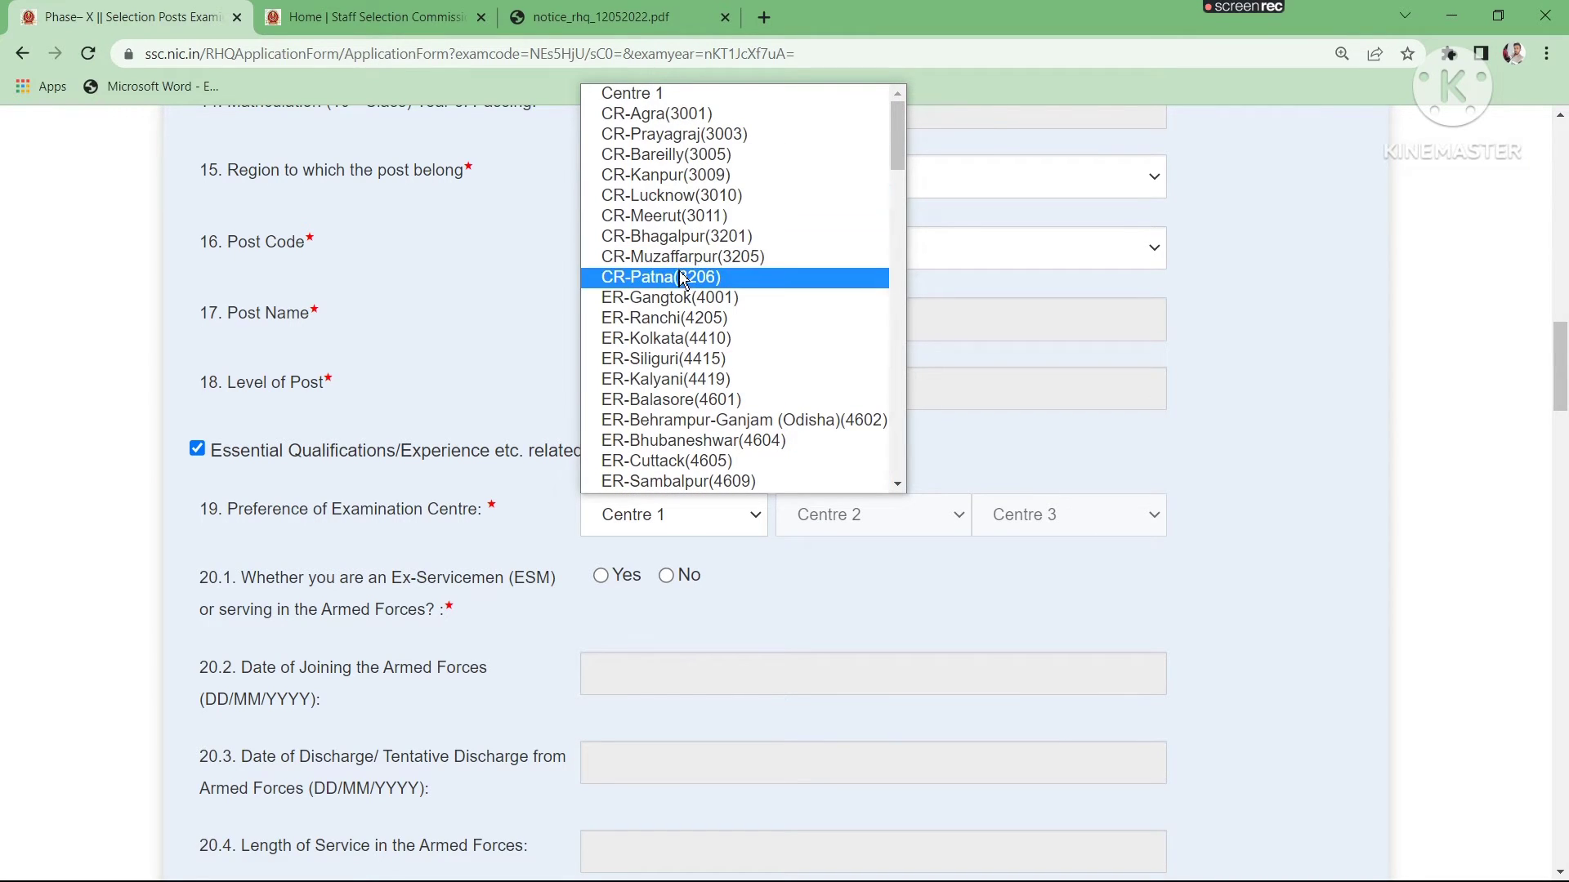
left_click(682, 378)
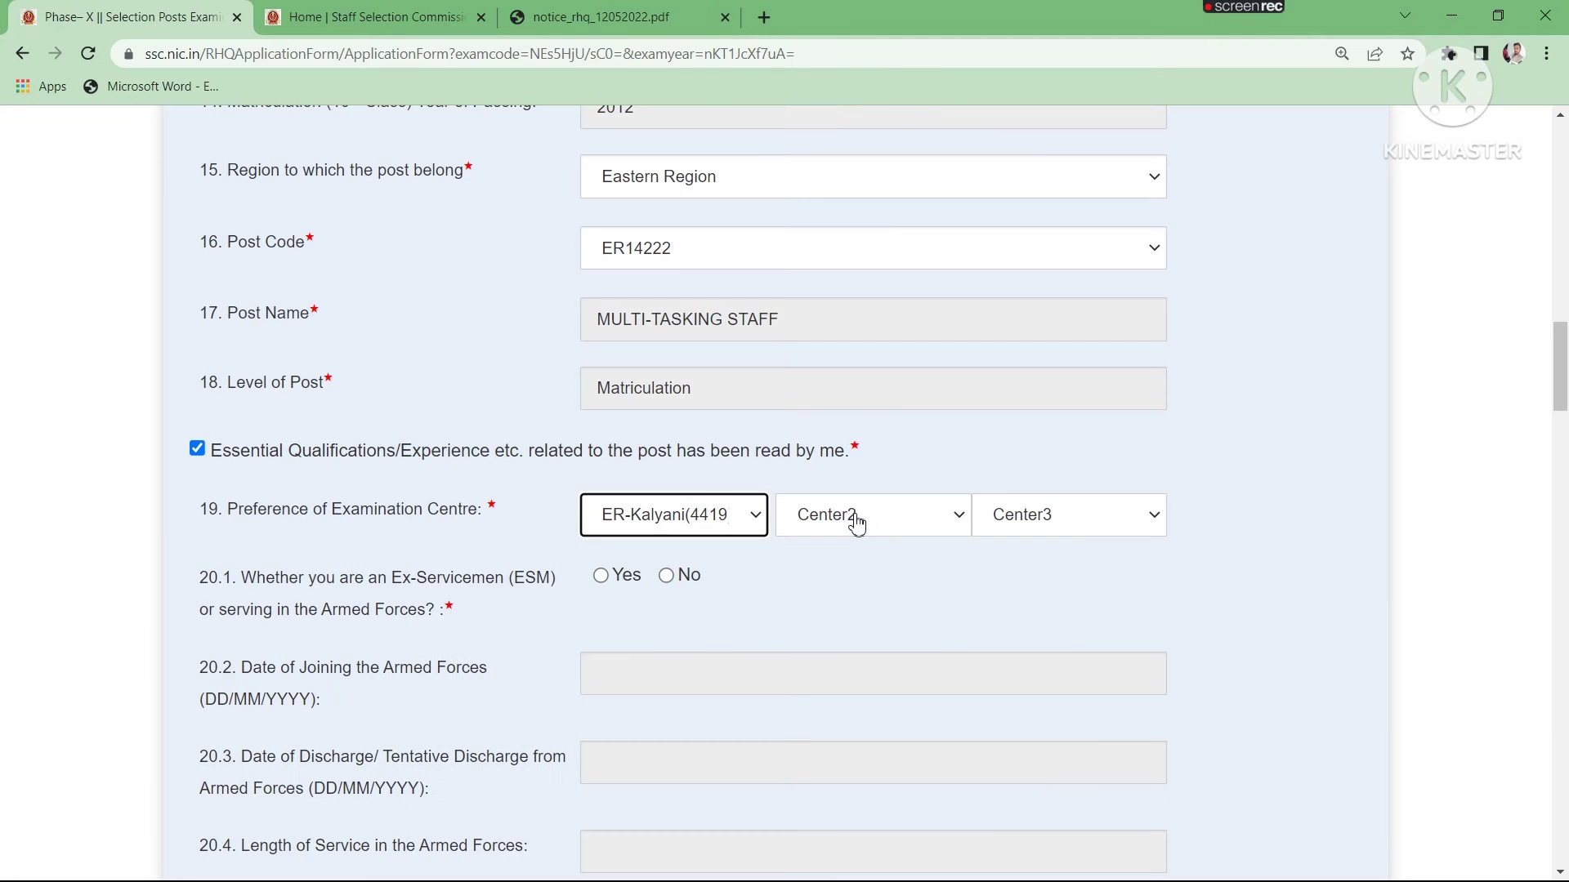
left_click(855, 529)
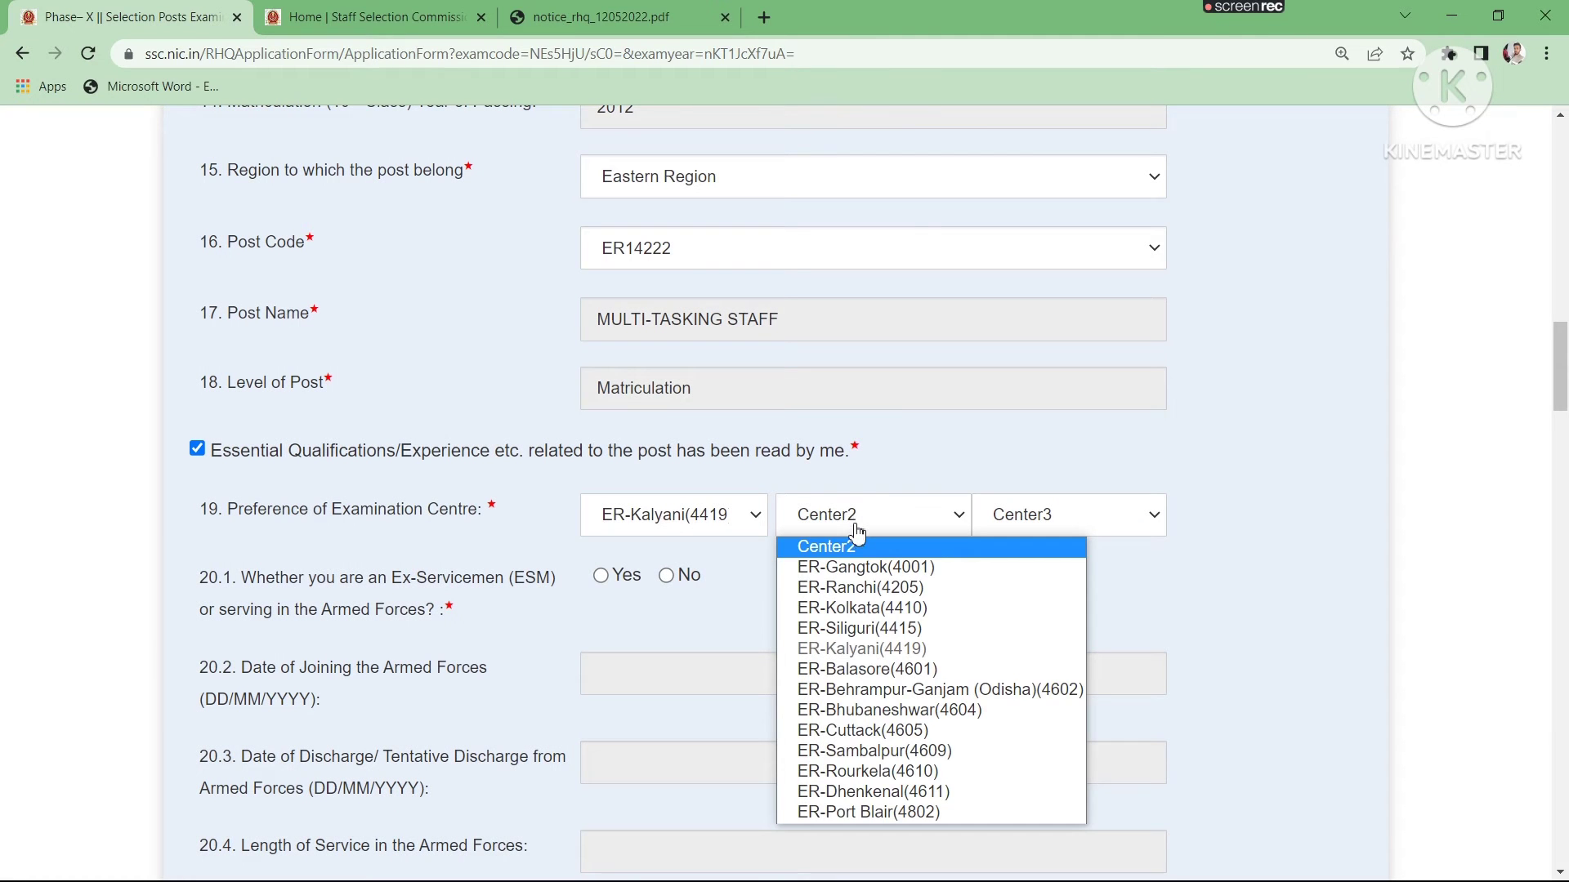
left_click(860, 607)
left_click(1064, 530)
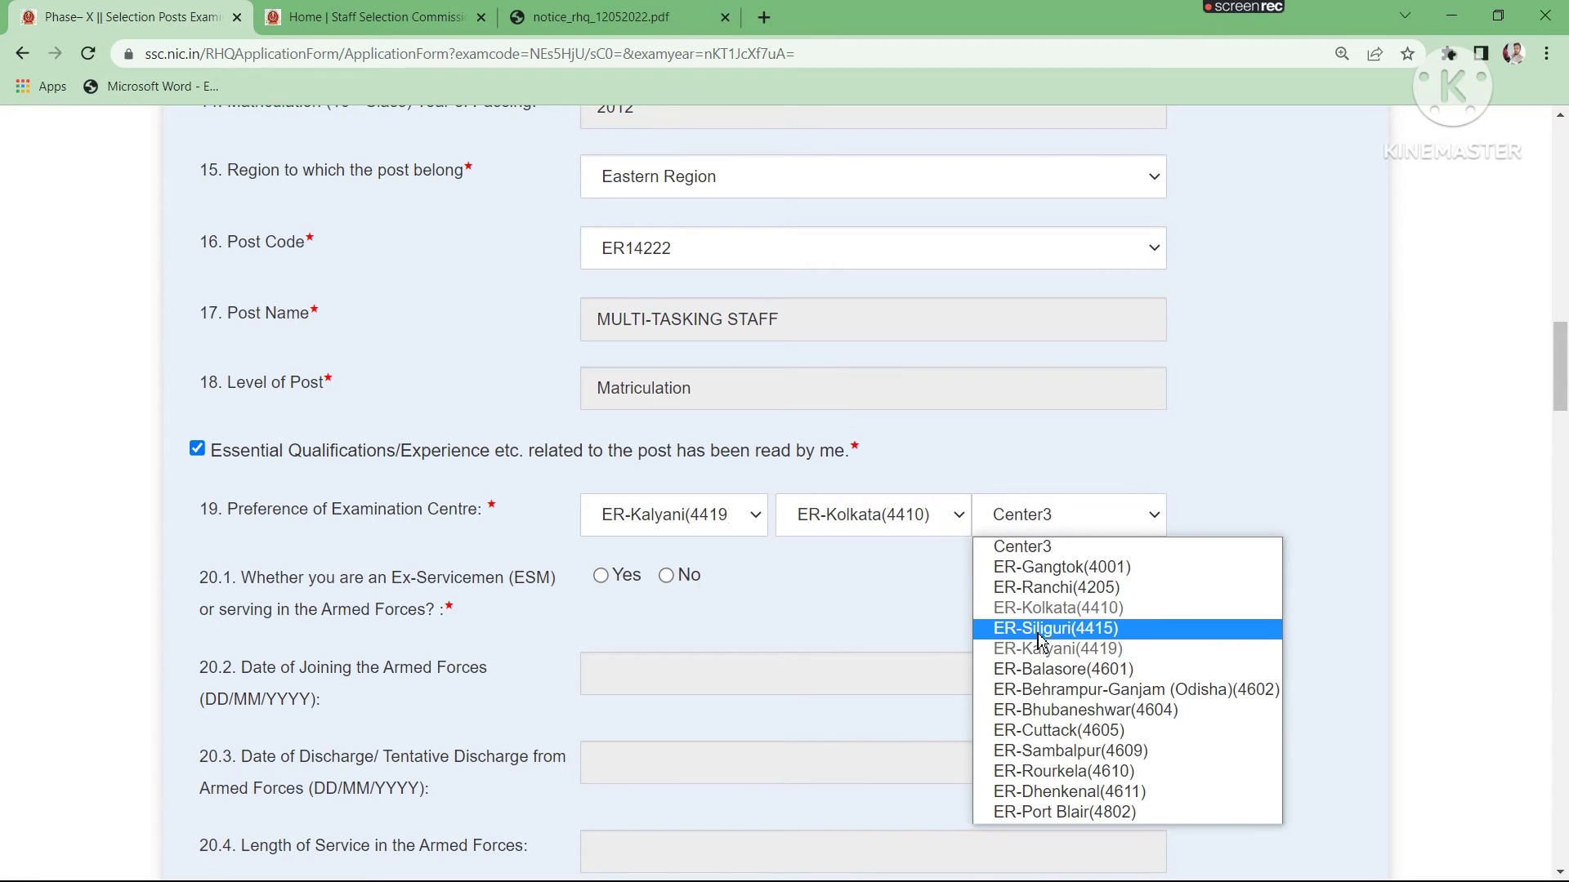
left_click(1059, 595)
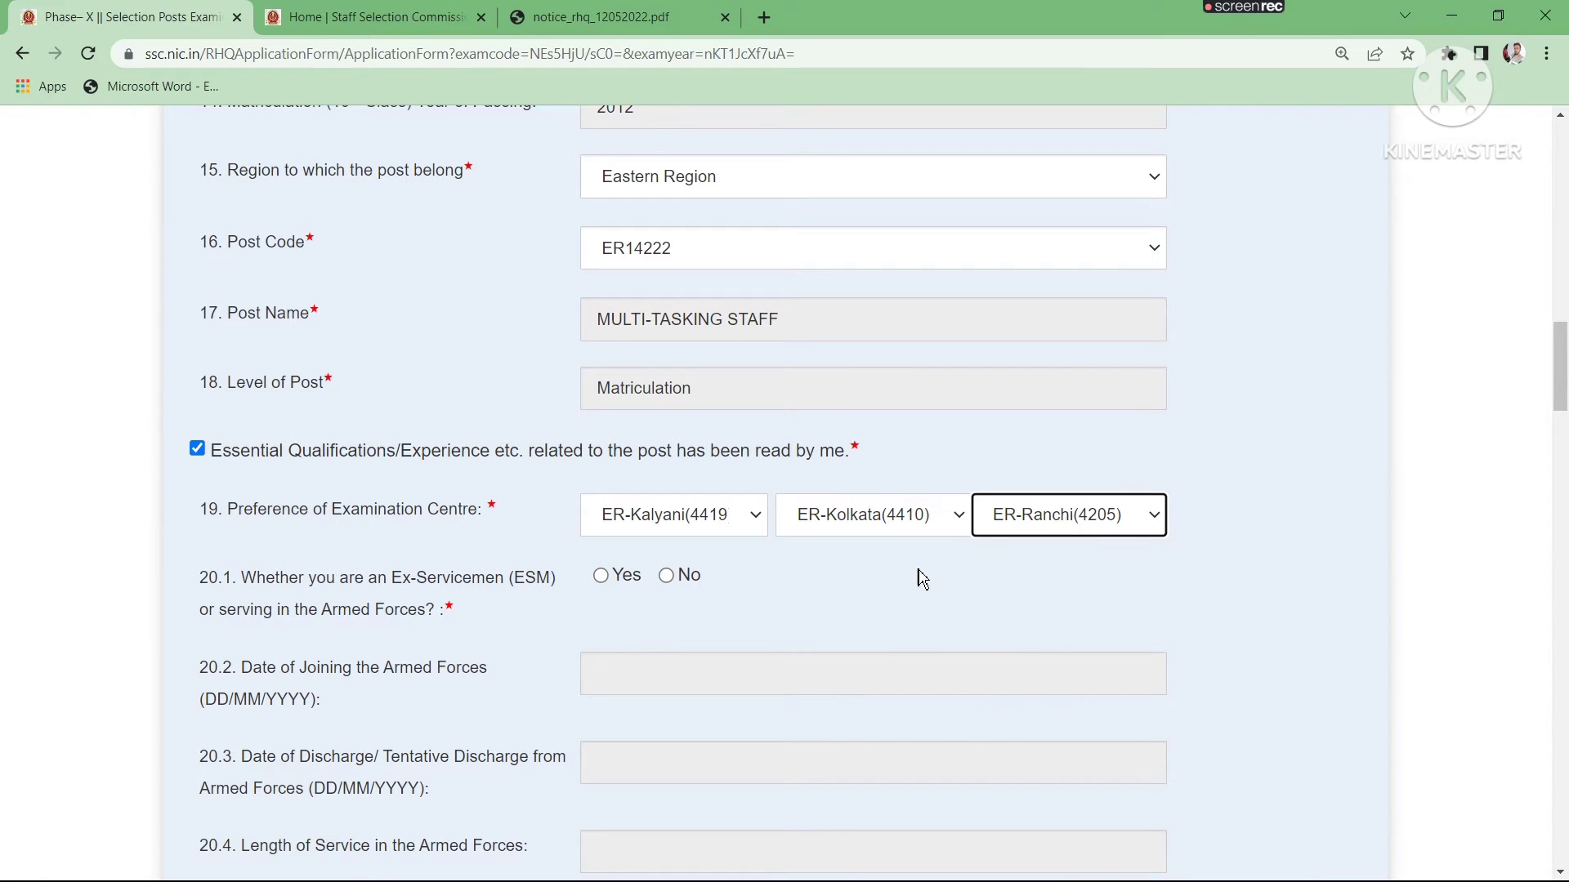
- Try to answer the age relaxation question 24.1 with Yes and with No, dismissing each alert
scroll(917, 584, "down", 1)
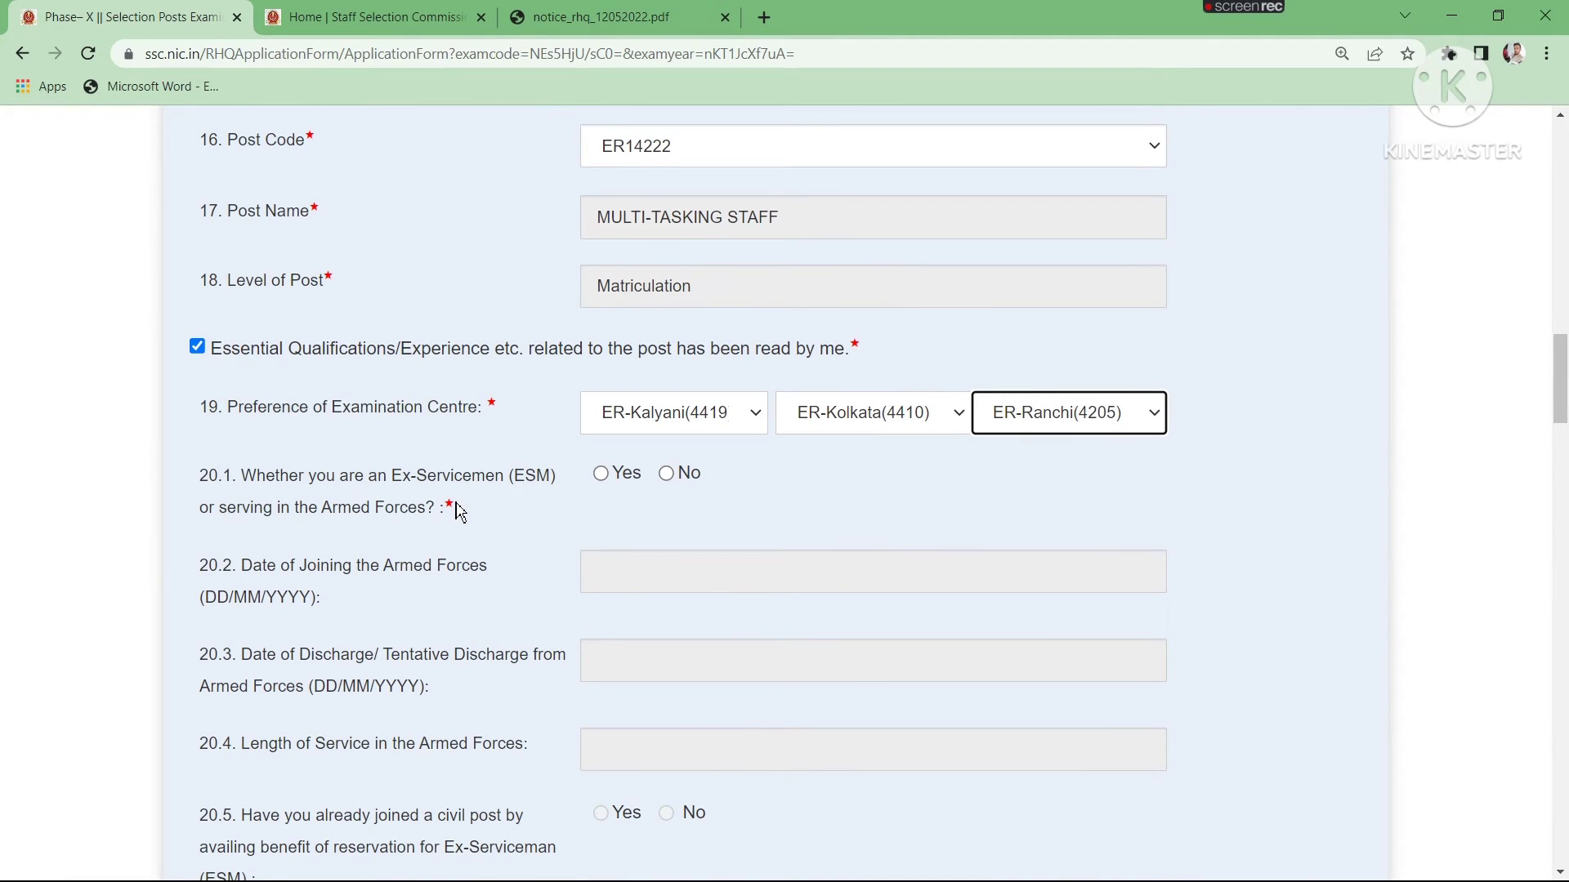
scroll(460, 513, "down", 10)
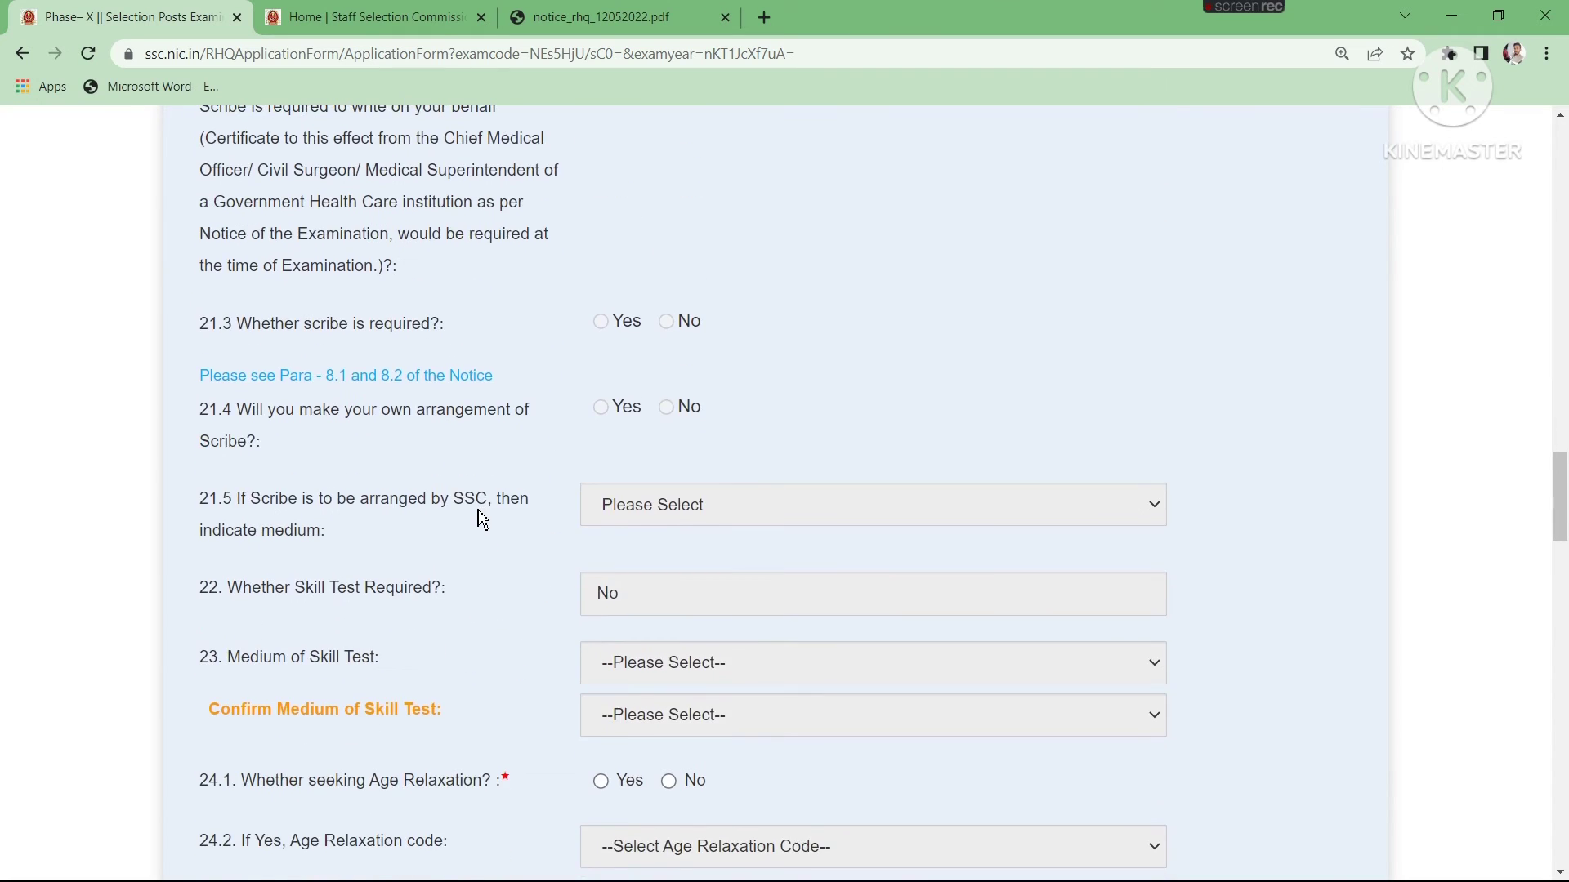
scroll(483, 520, "down", 5)
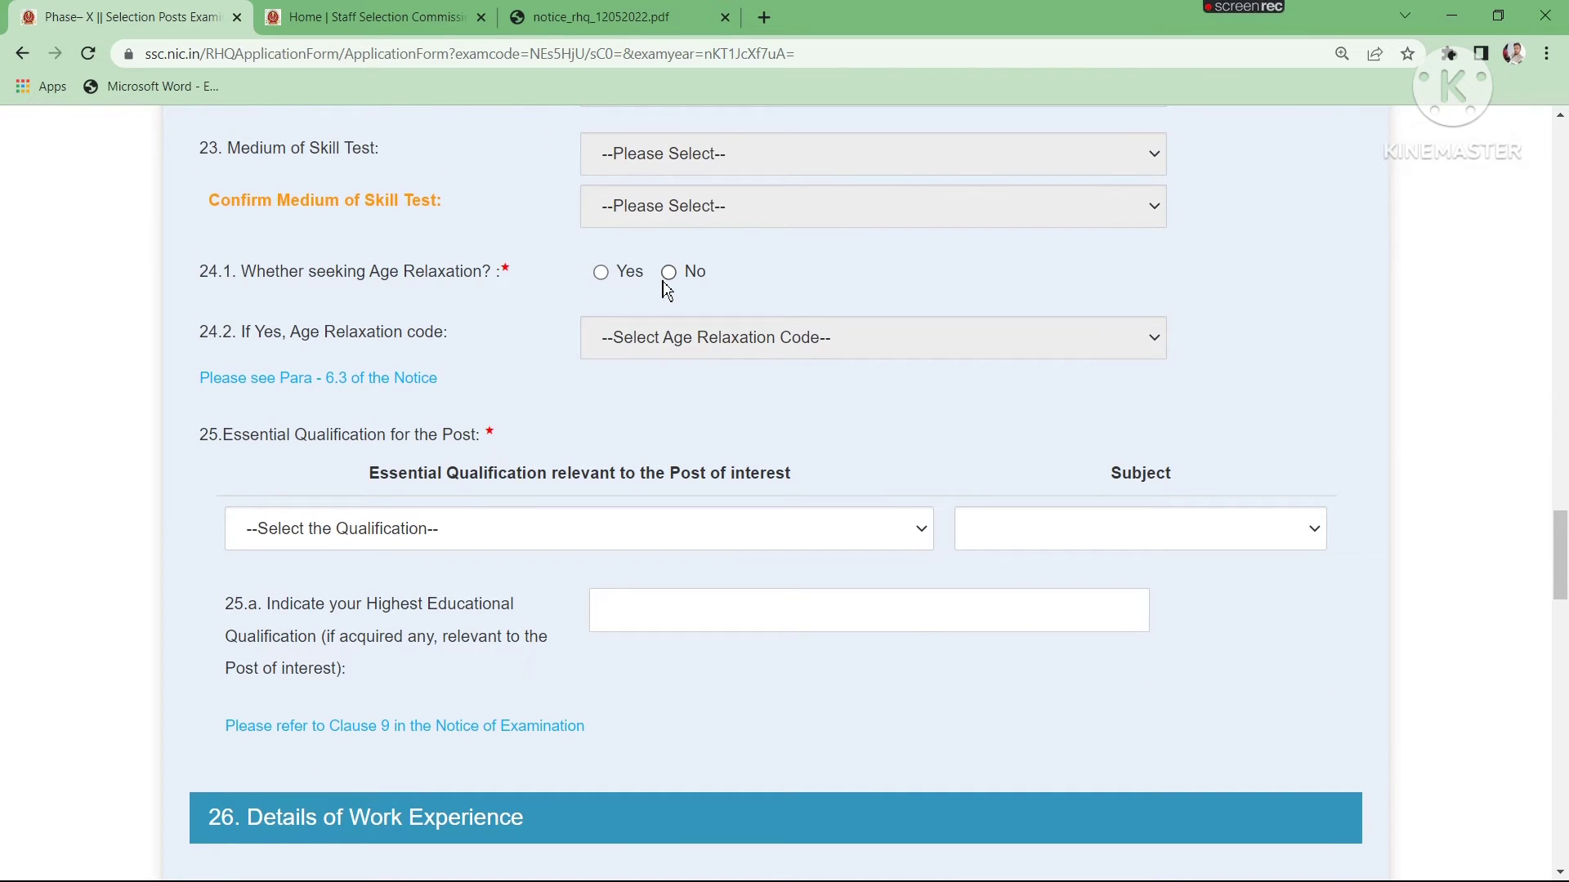
left_click(630, 275)
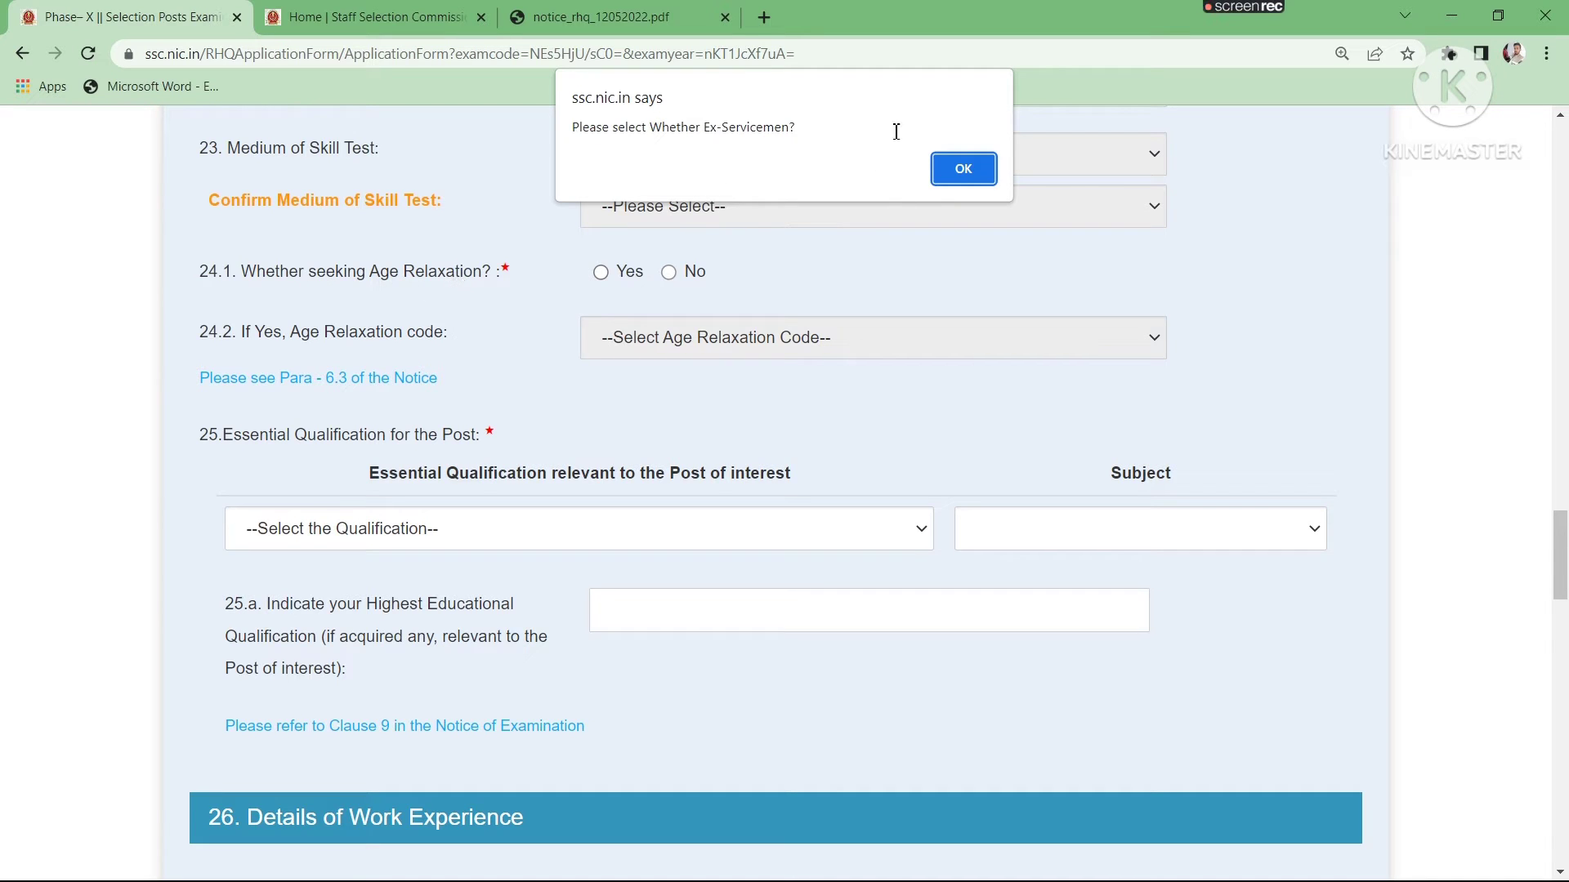
left_click(952, 175)
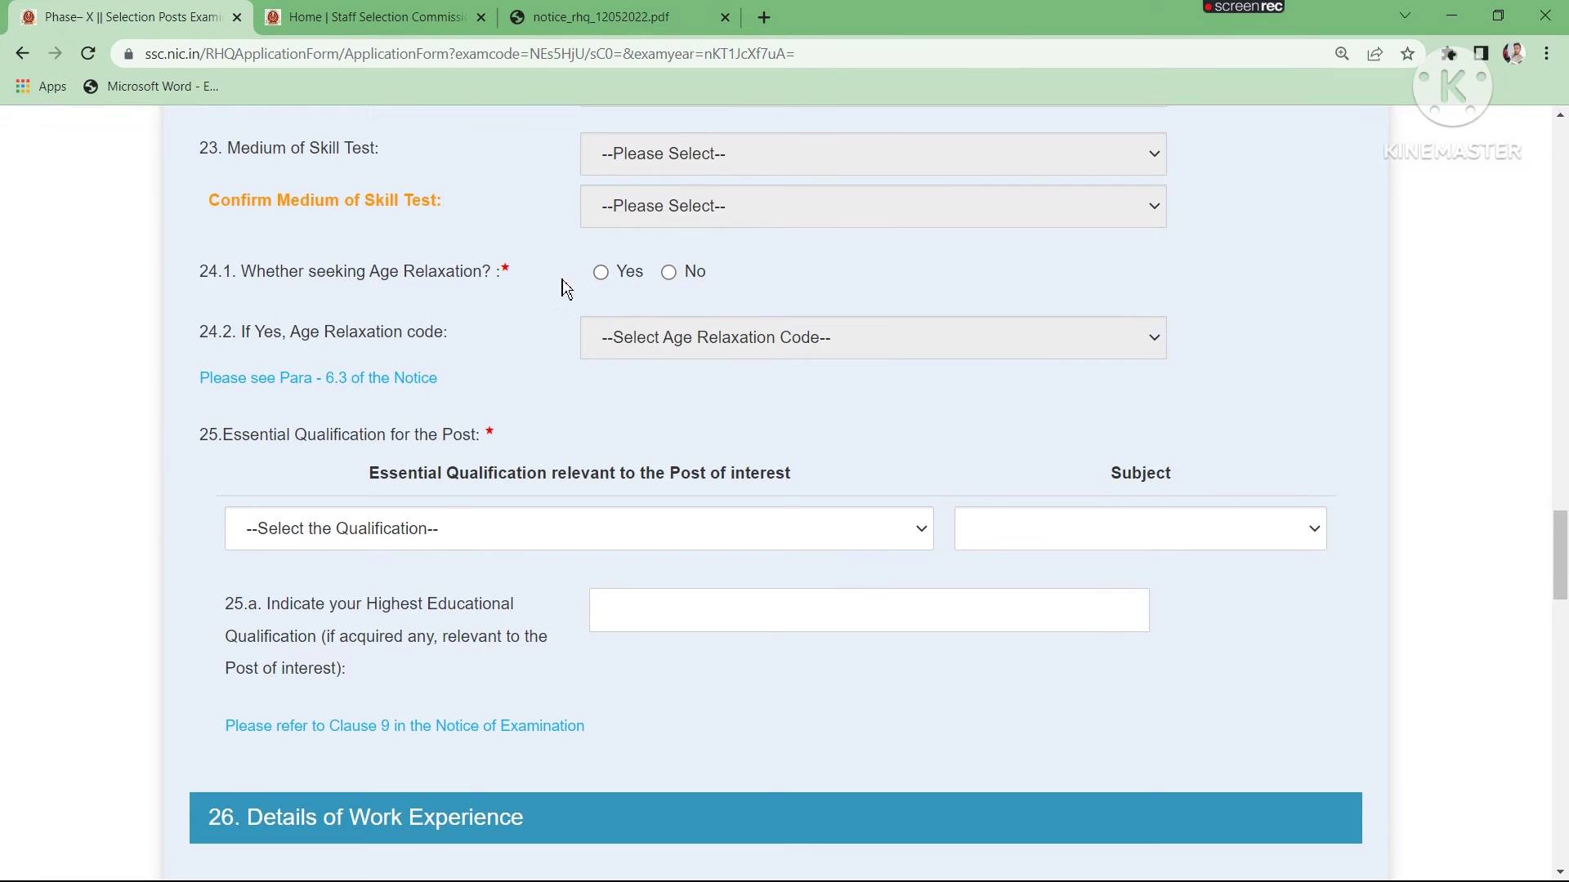
left_click(605, 276)
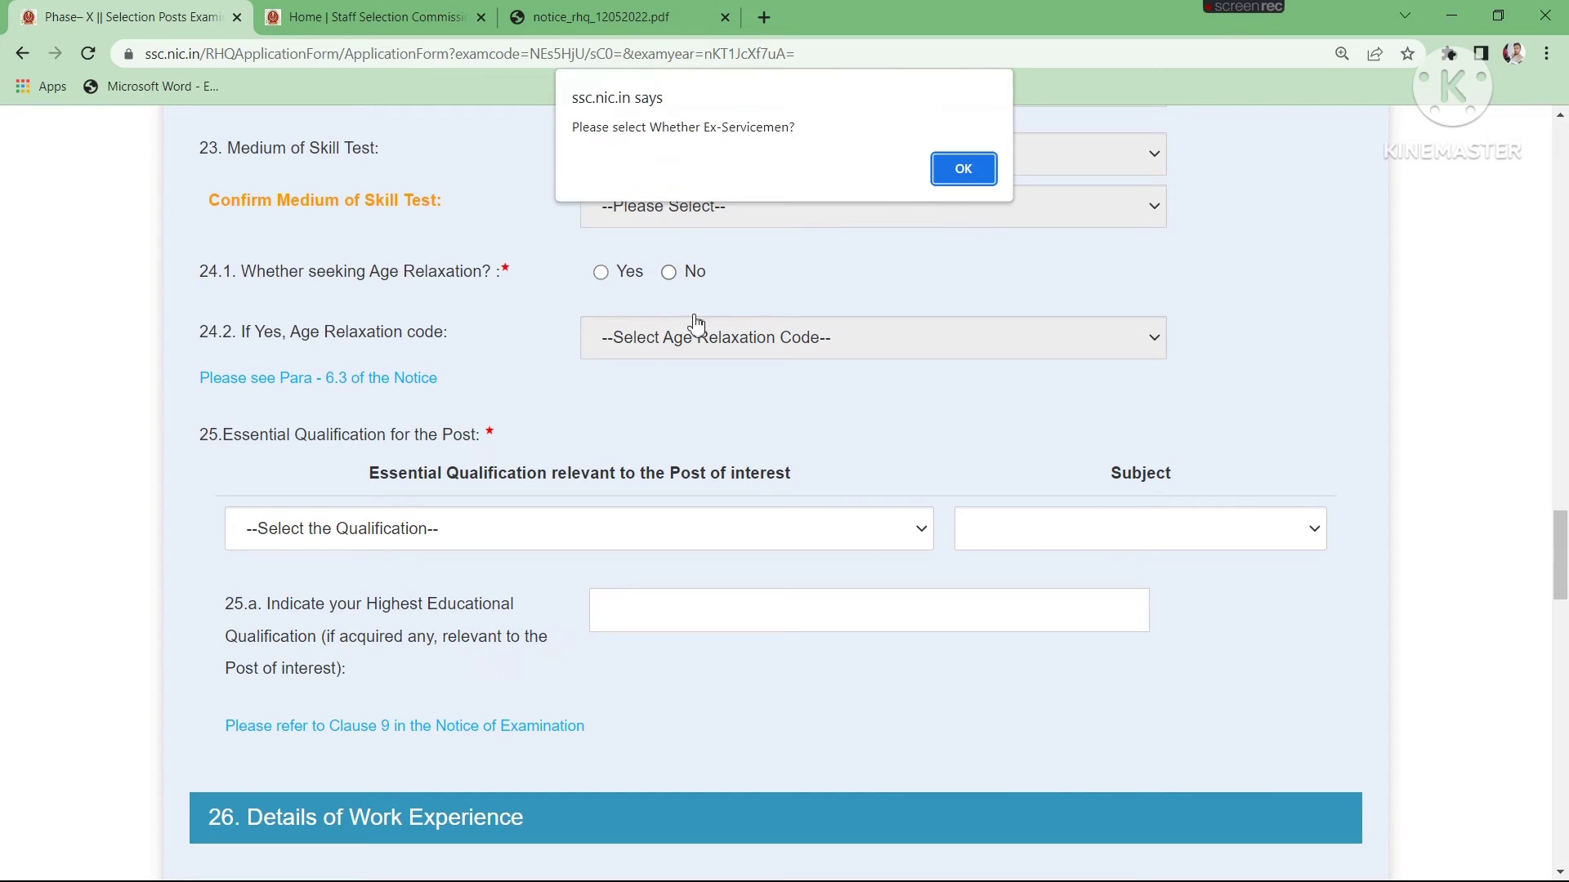
left_click(966, 160)
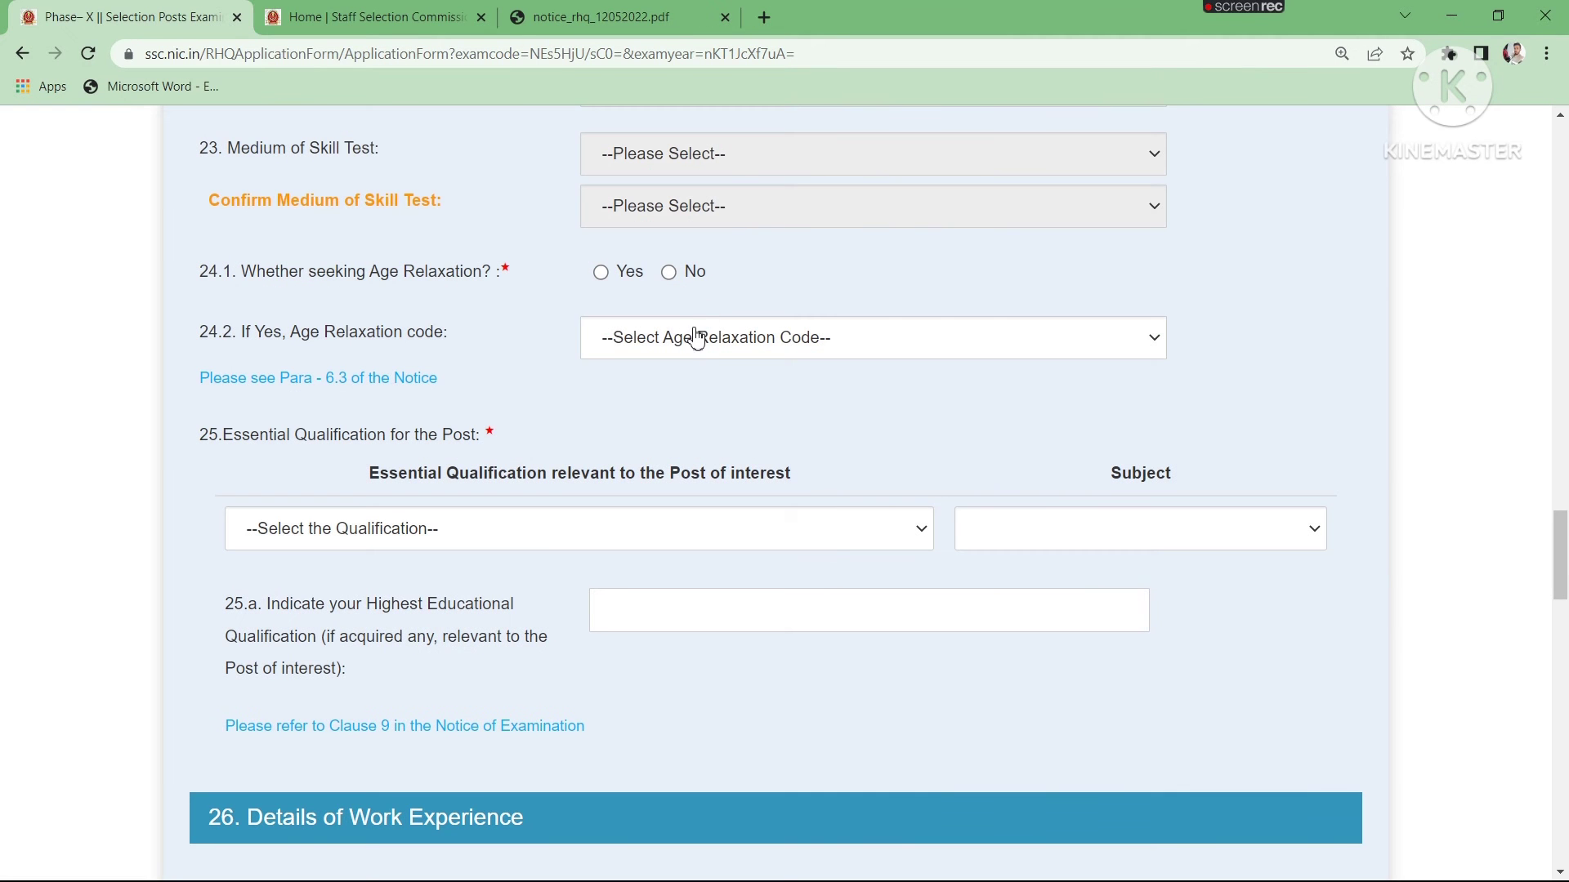
left_click(697, 340)
left_click(699, 344)
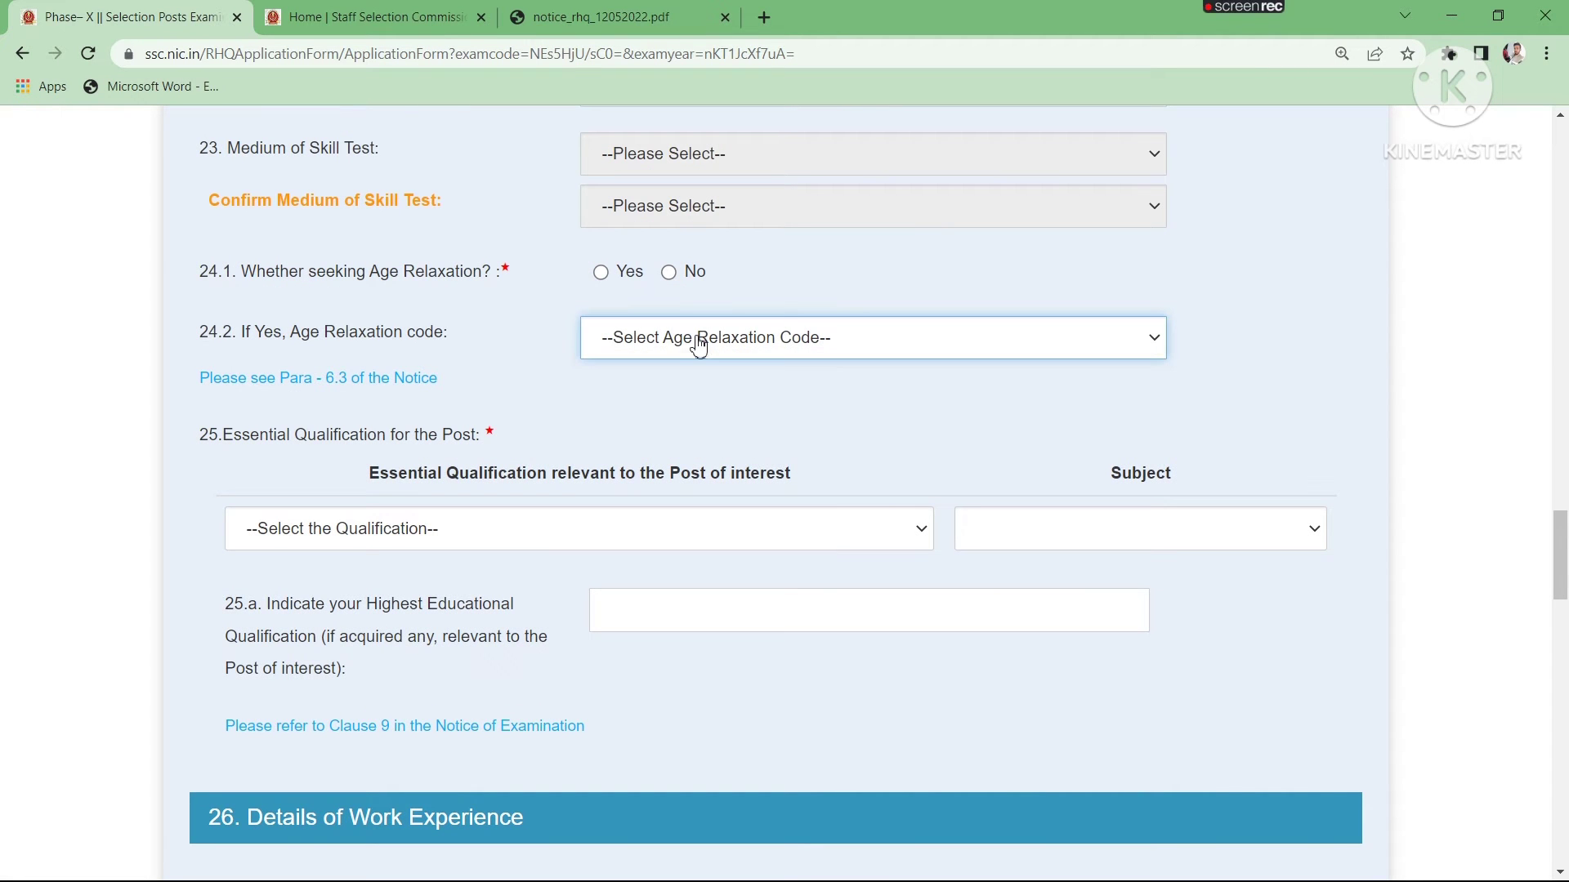
left_click(672, 273)
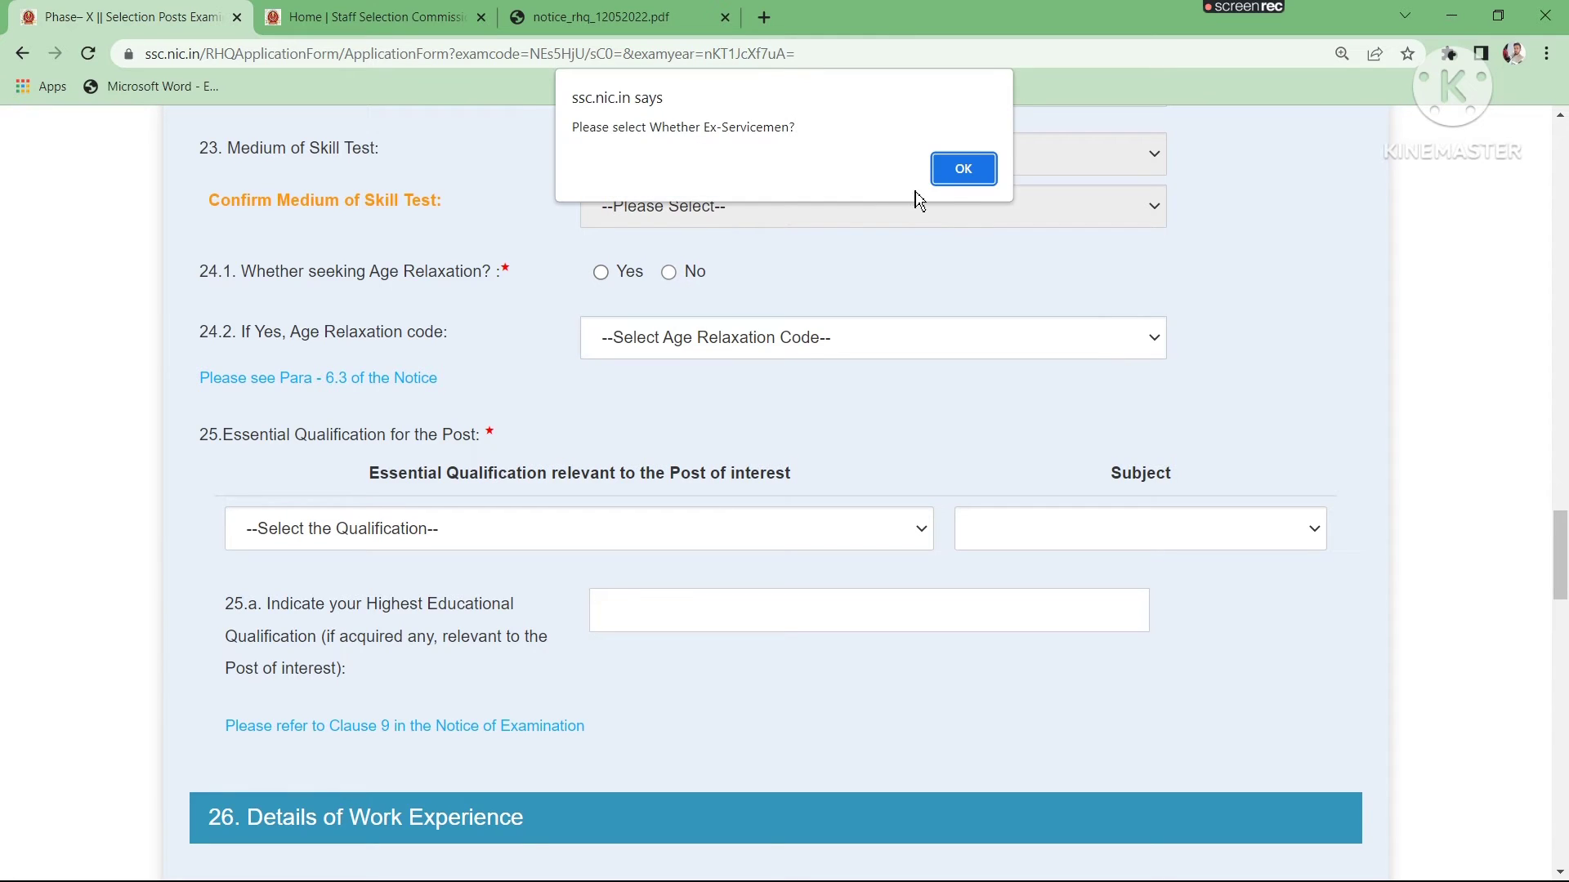
key("Return")
- Set both the essential qualification and its subject to "Matriculation or equivalent pass OR Industrial Training Institute pass"
scroll(861, 340, "down", 7)
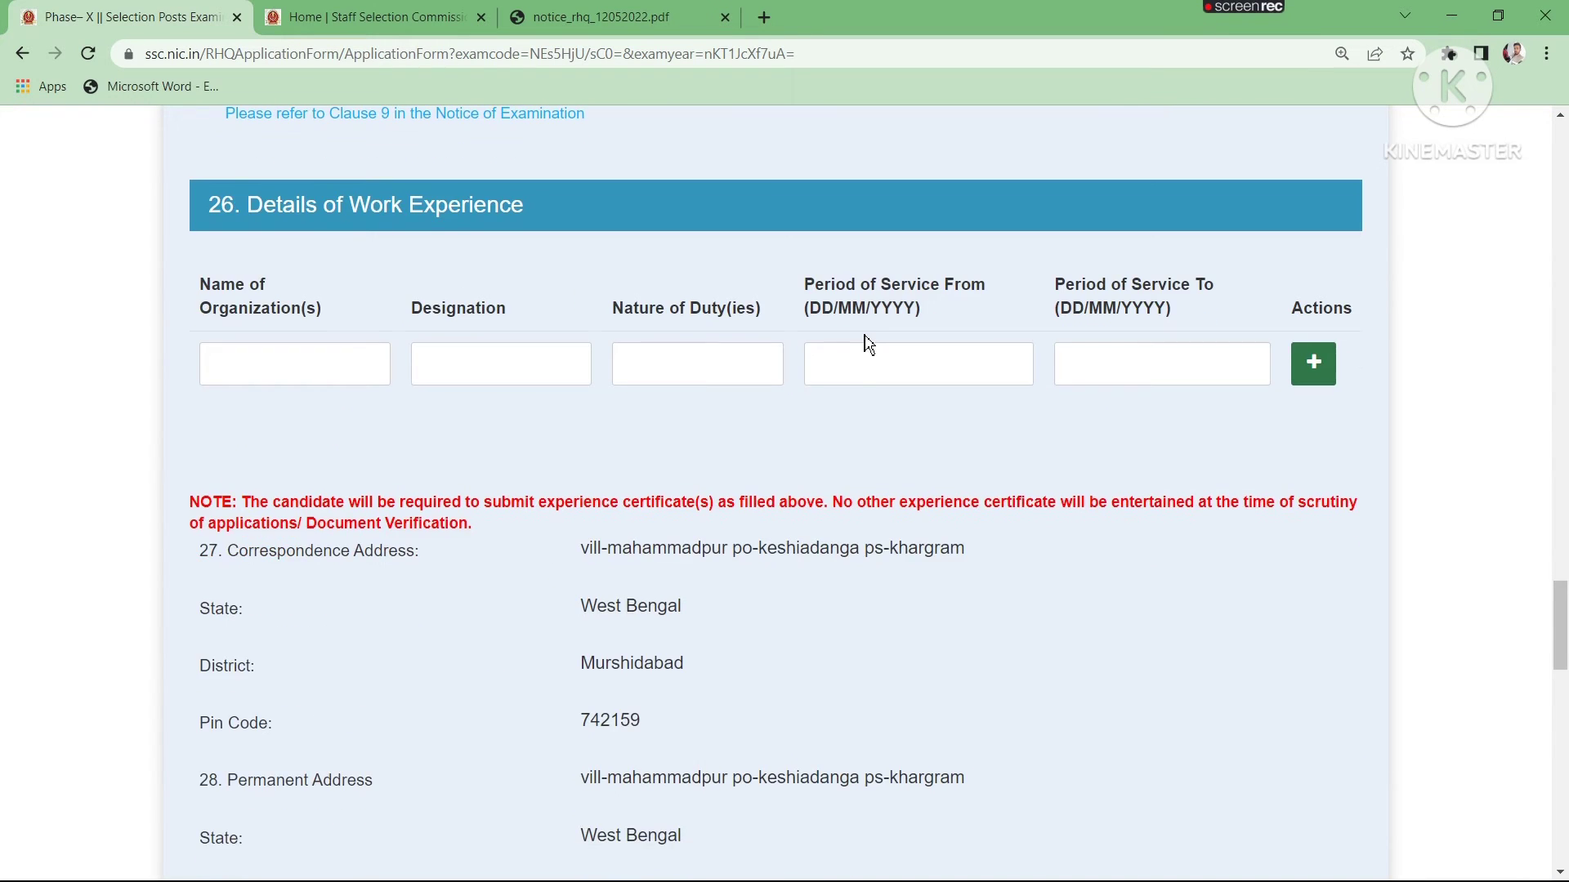
scroll(869, 345, "up", 4)
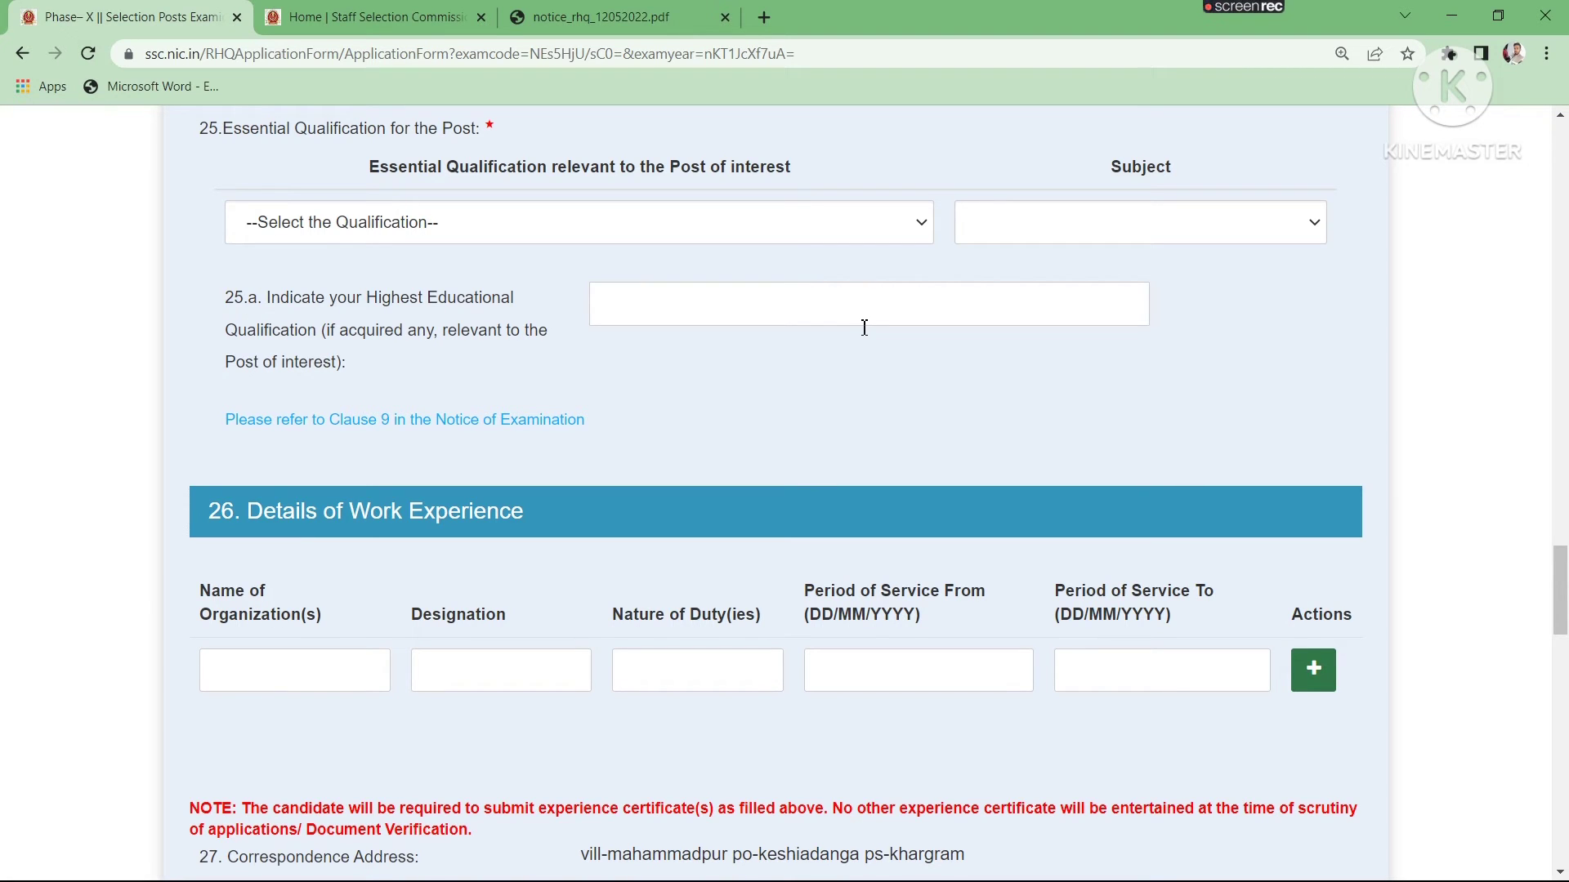
scroll(865, 328, "up", 5)
scroll(655, 437, "down", 4)
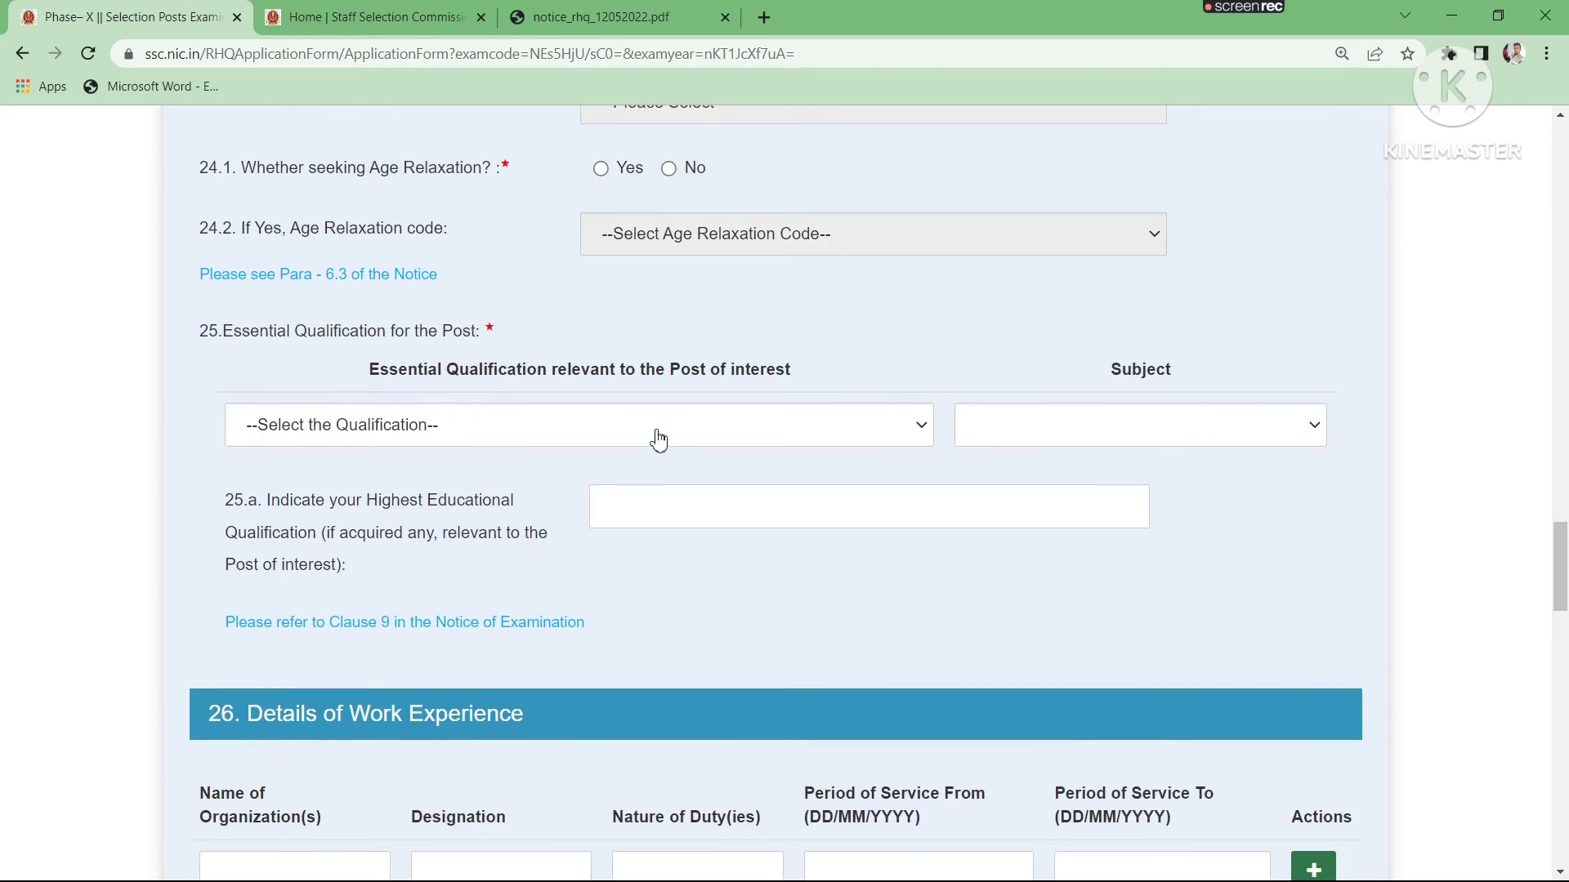
left_click(489, 322)
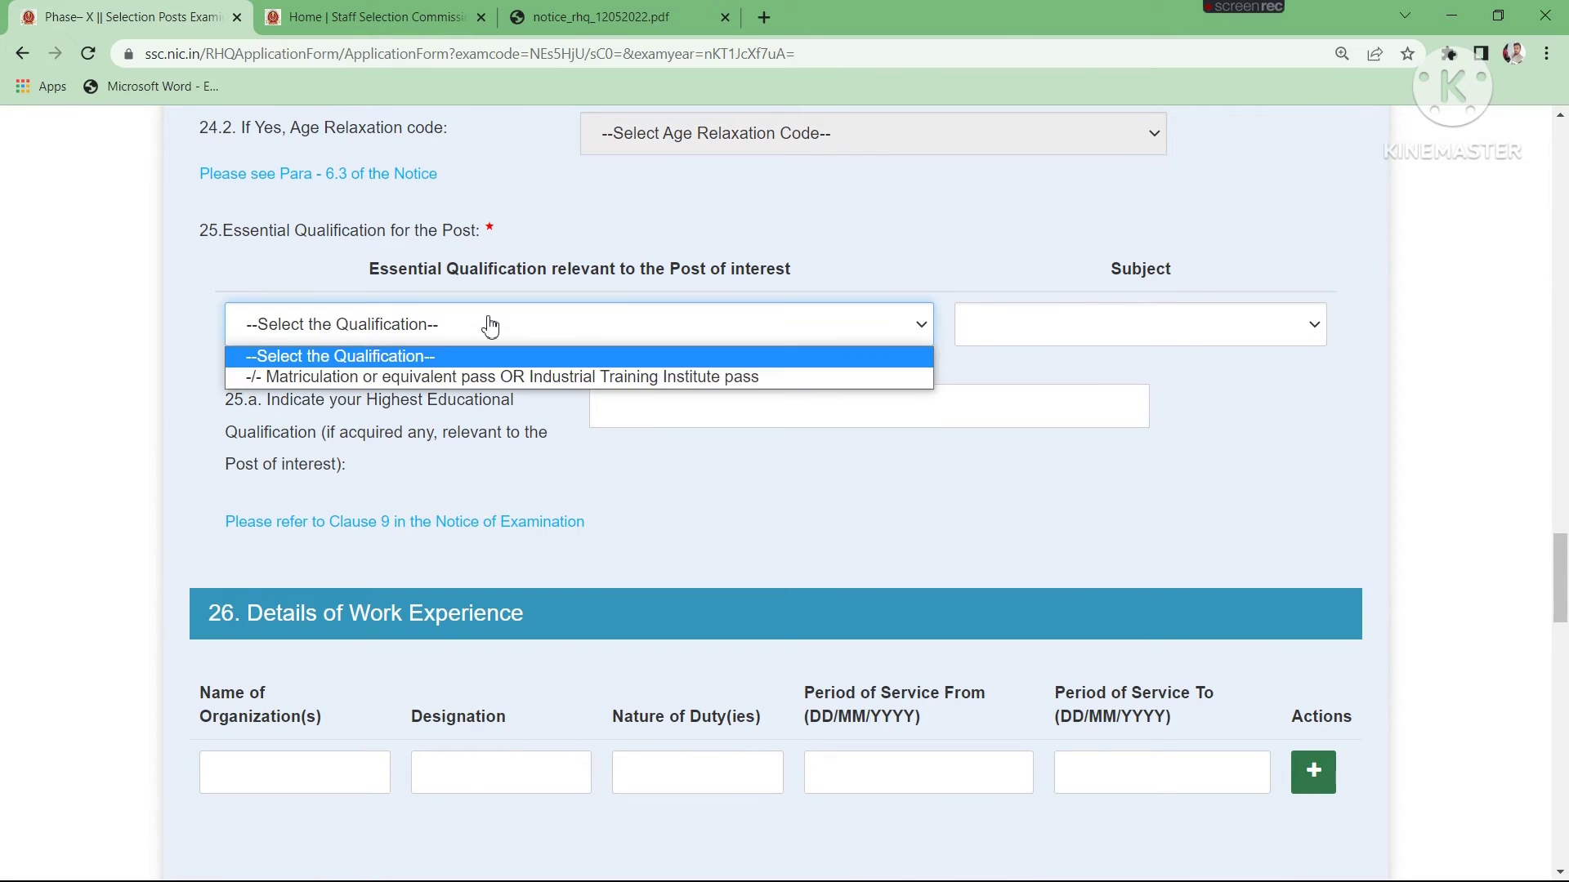
left_click(424, 382)
left_click(1053, 337)
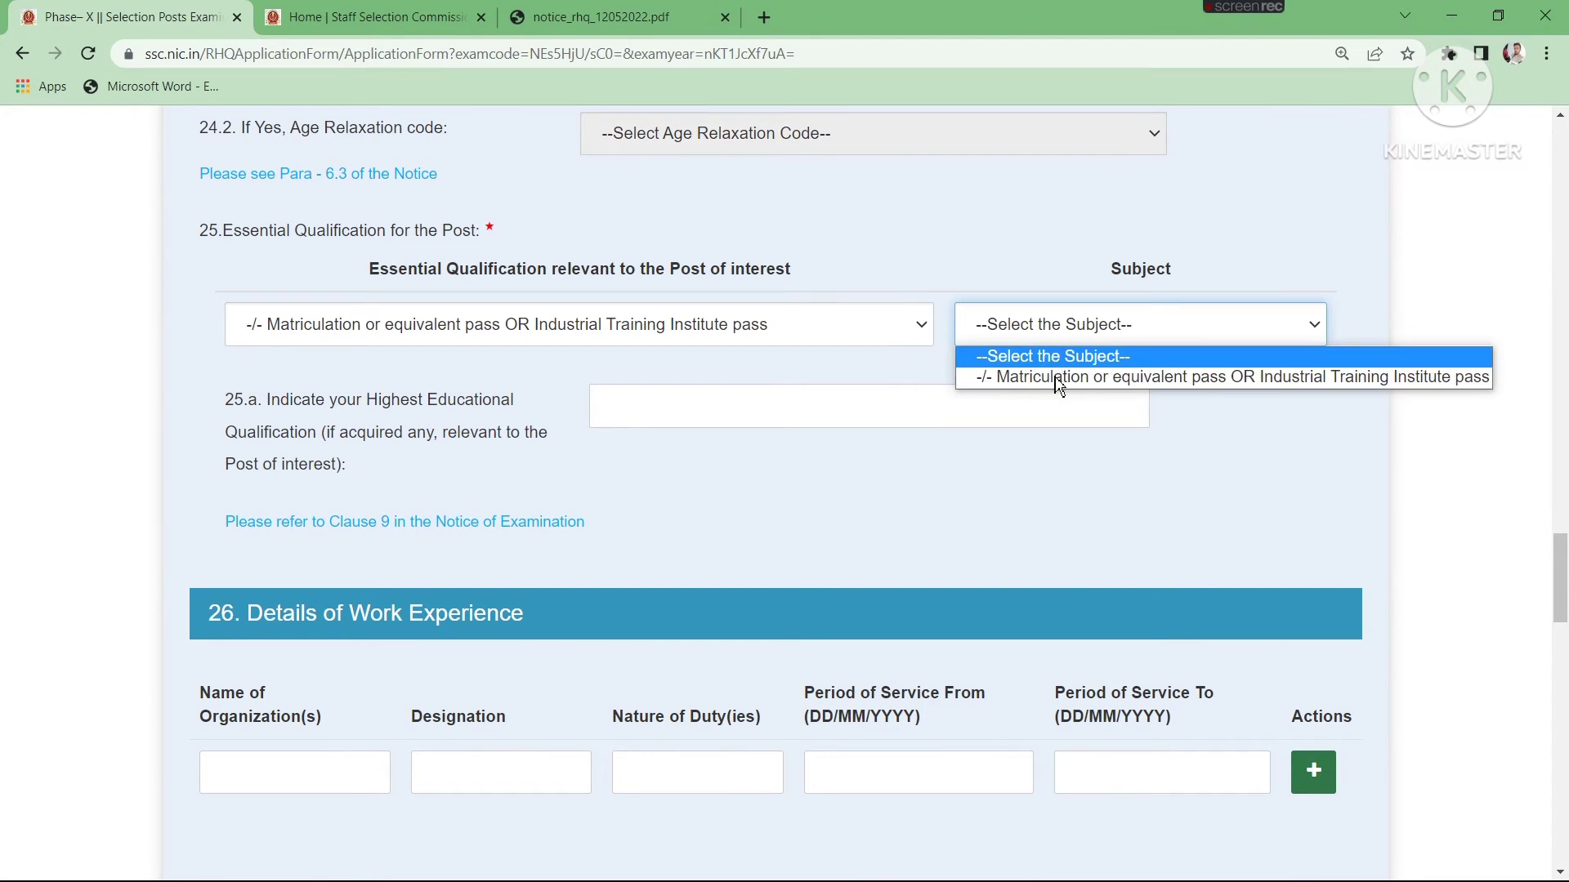
left_click(1058, 378)
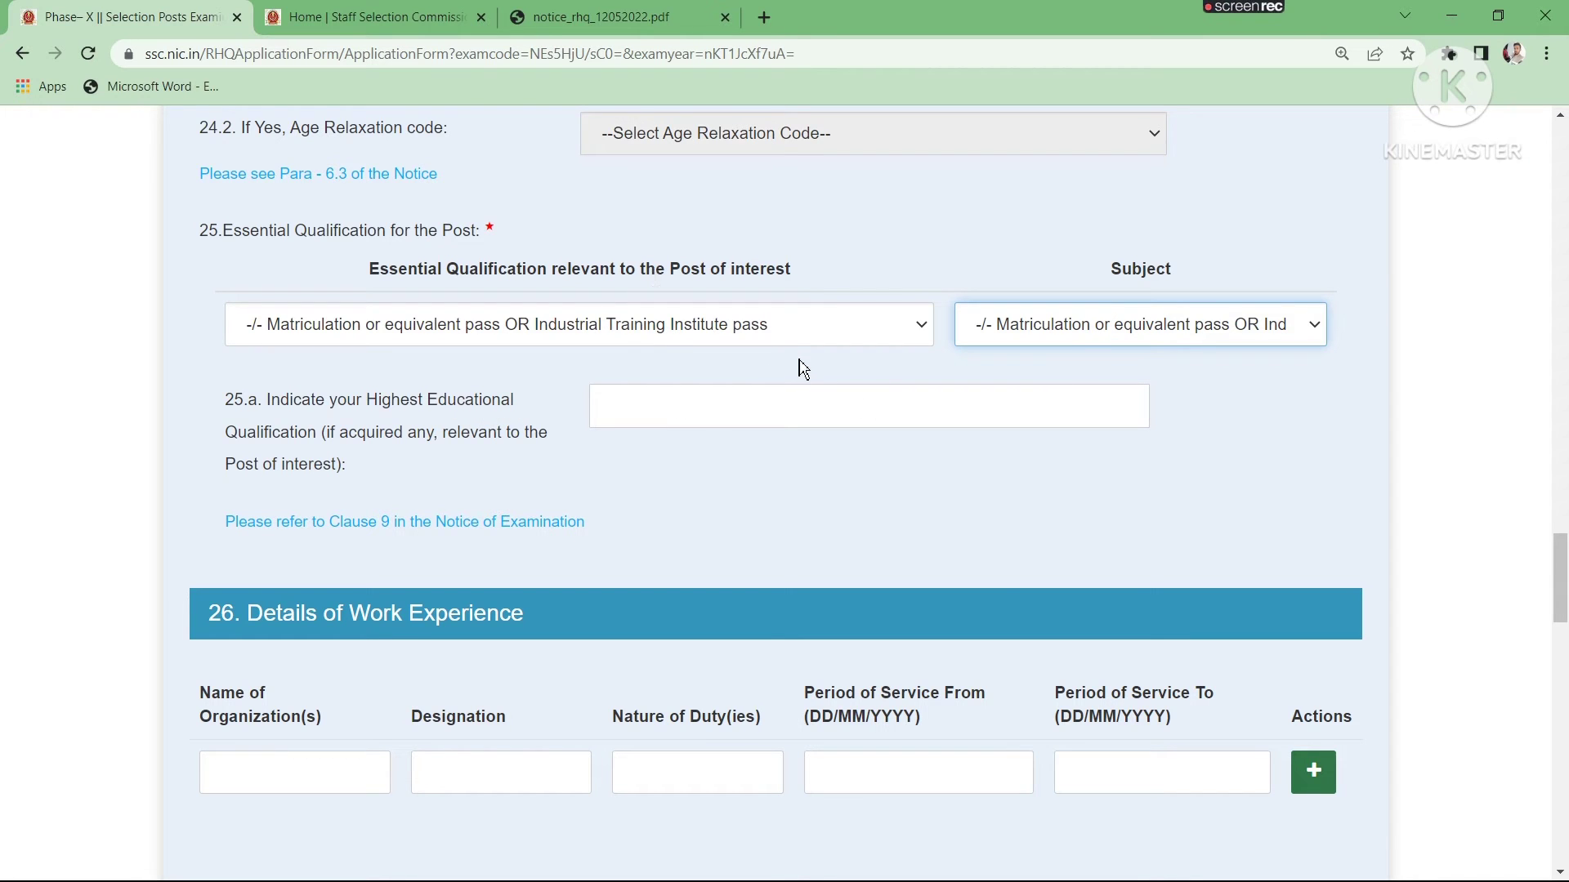
scroll(572, 360, "down", 4)
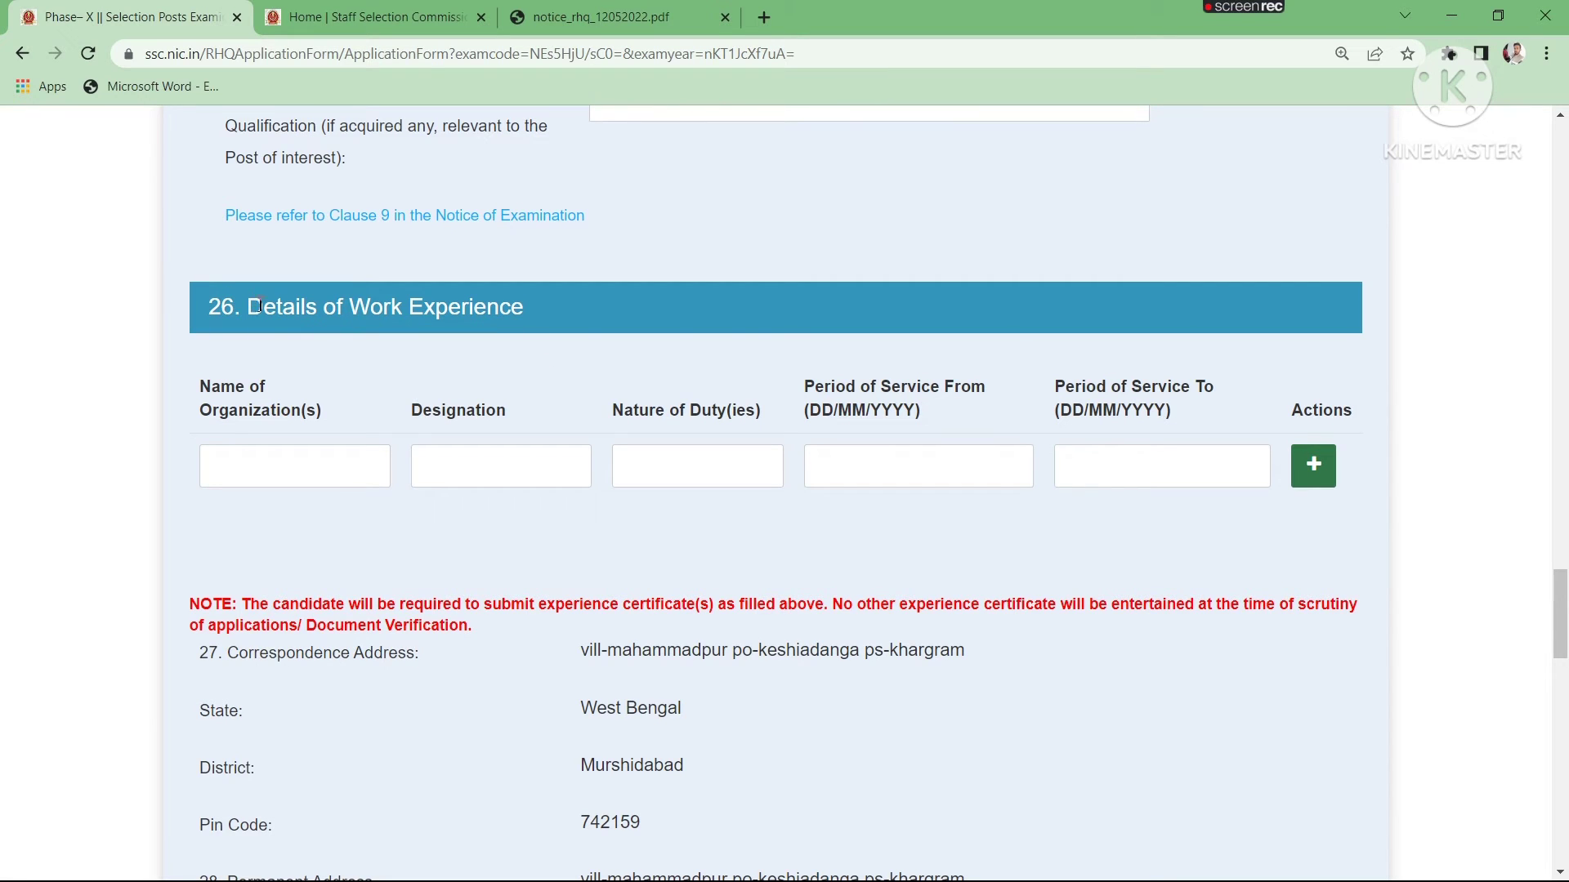
- Attach "WhatsApp Image 2022-05-13 at 1.41.11 PM" from the Desktop as the applicant's photograph
left_click_drag(247, 307, 511, 307)
left_click(595, 345)
scroll(759, 469, "down", 1)
scroll(759, 470, "down", 11)
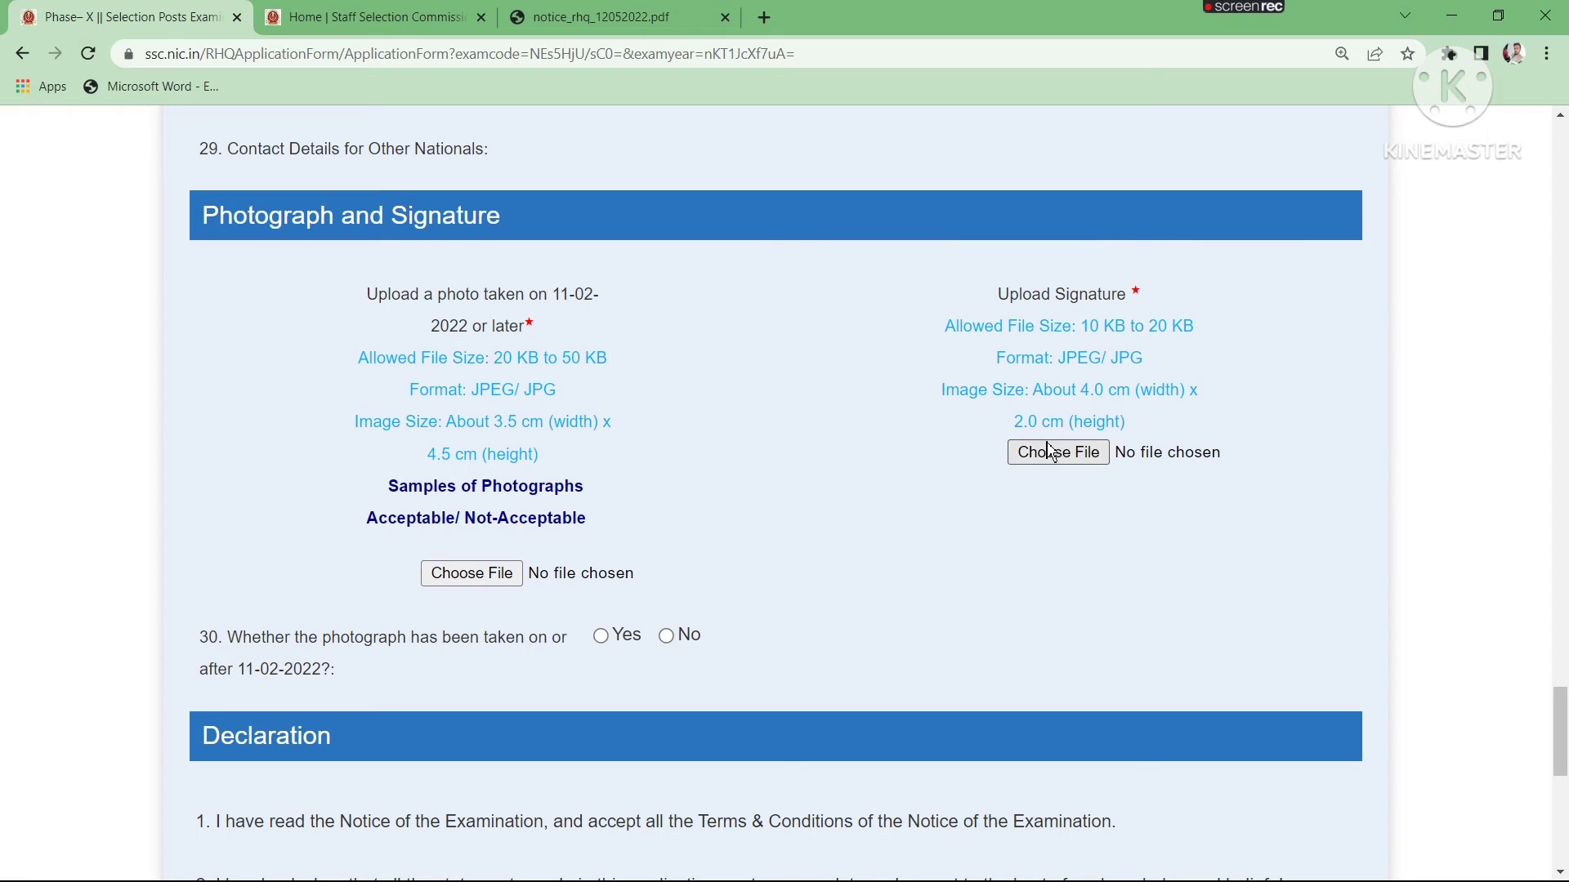
left_click(457, 583)
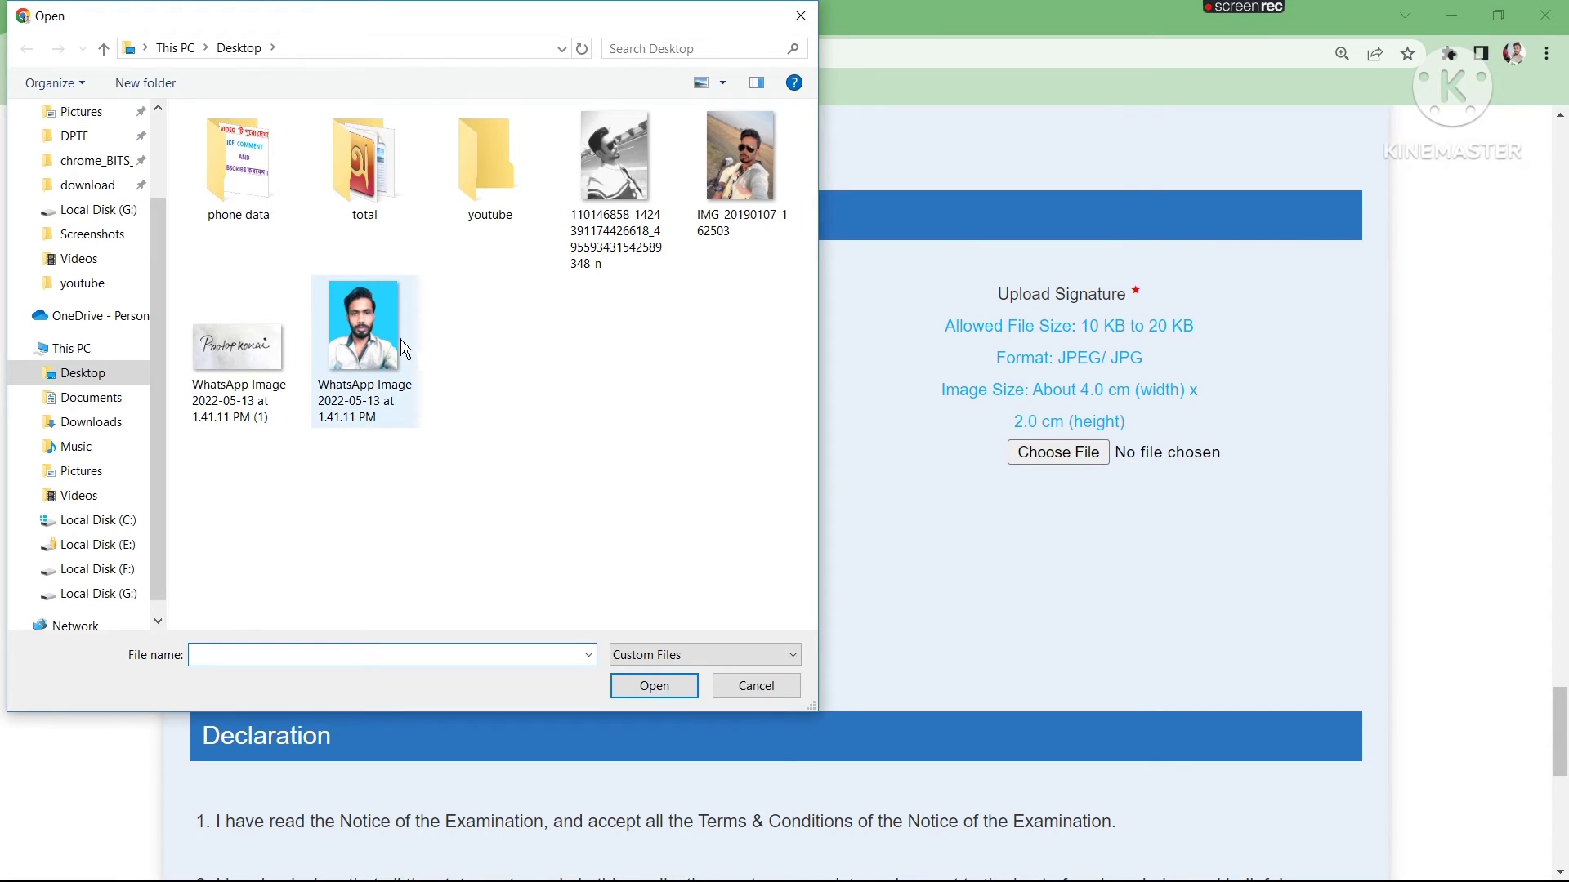
double_click(387, 344)
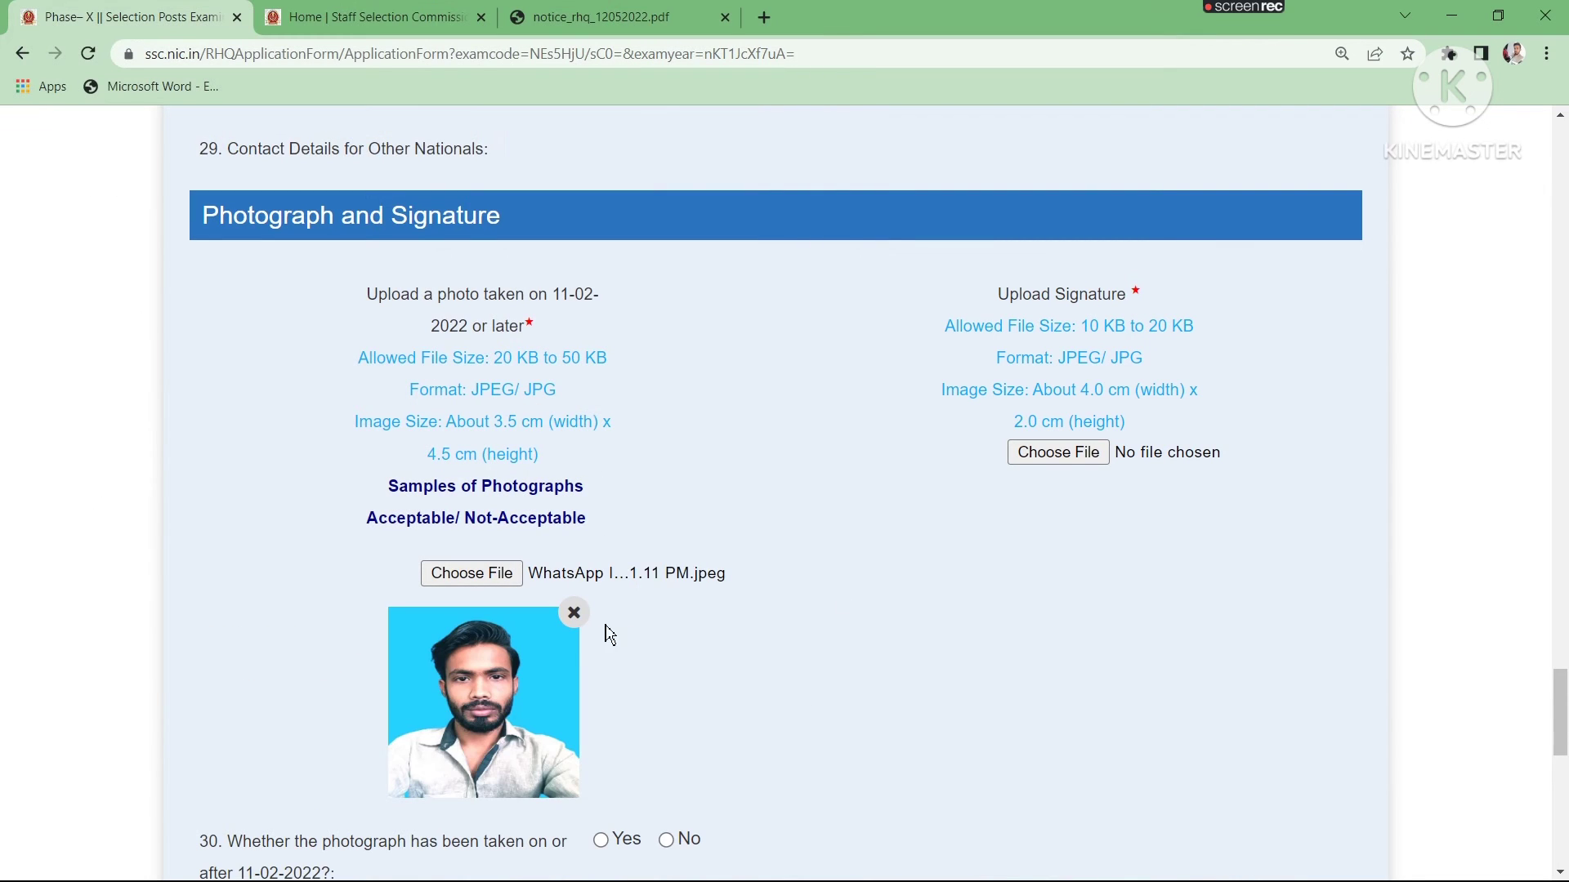
- Try to attach "WhatsApp Image 2022-05-13 at 1.41.11 PM (1)" from the Desktop as the signature, repeating the attempt once
left_click(1057, 456)
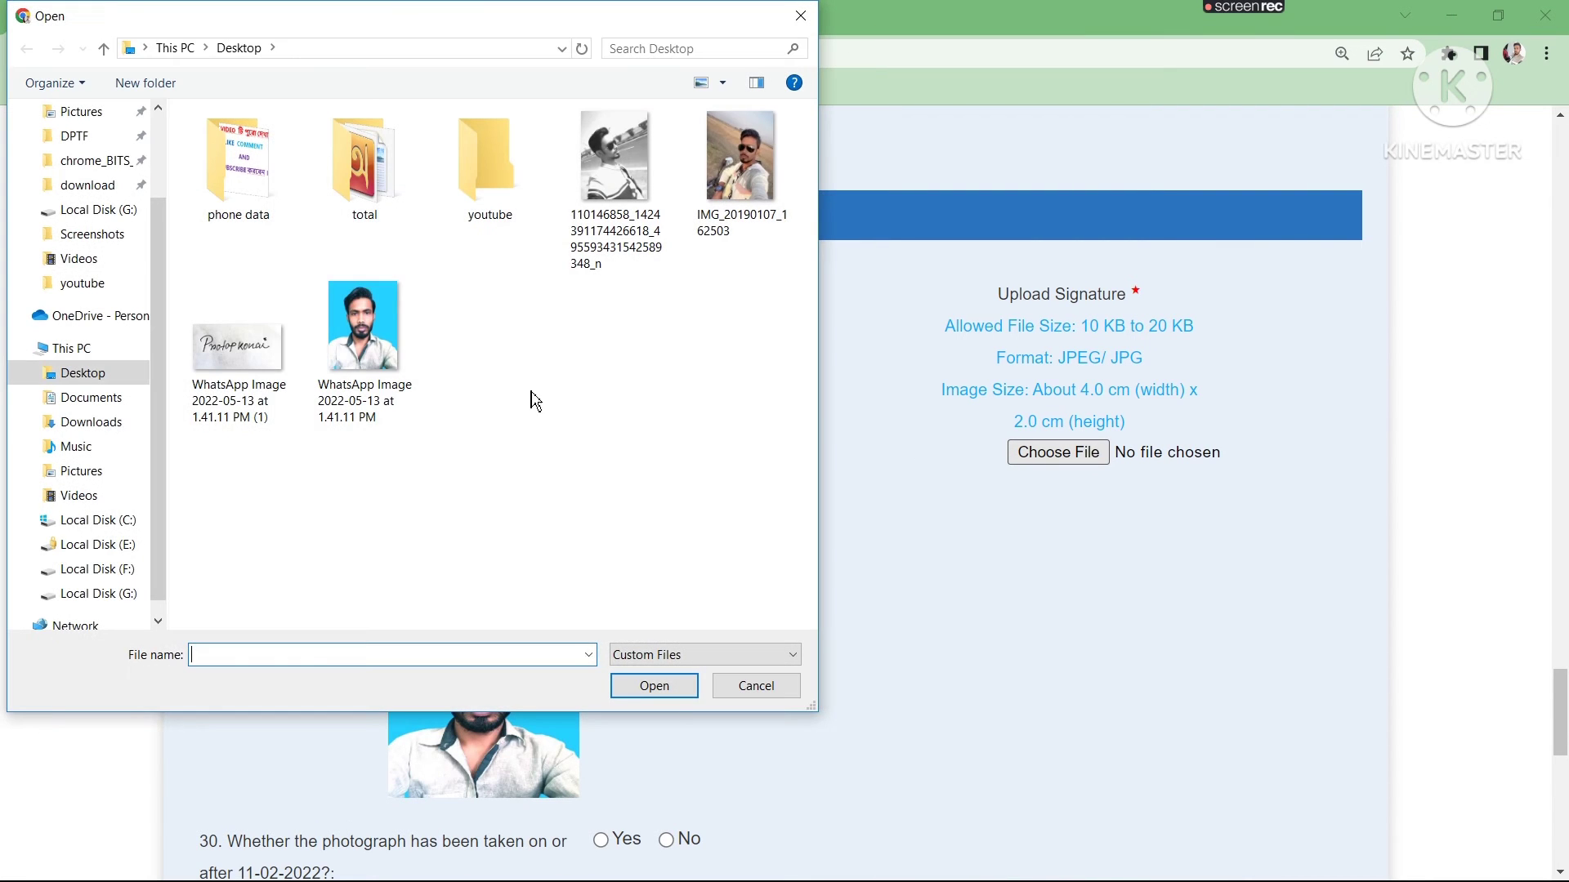
double_click(237, 343)
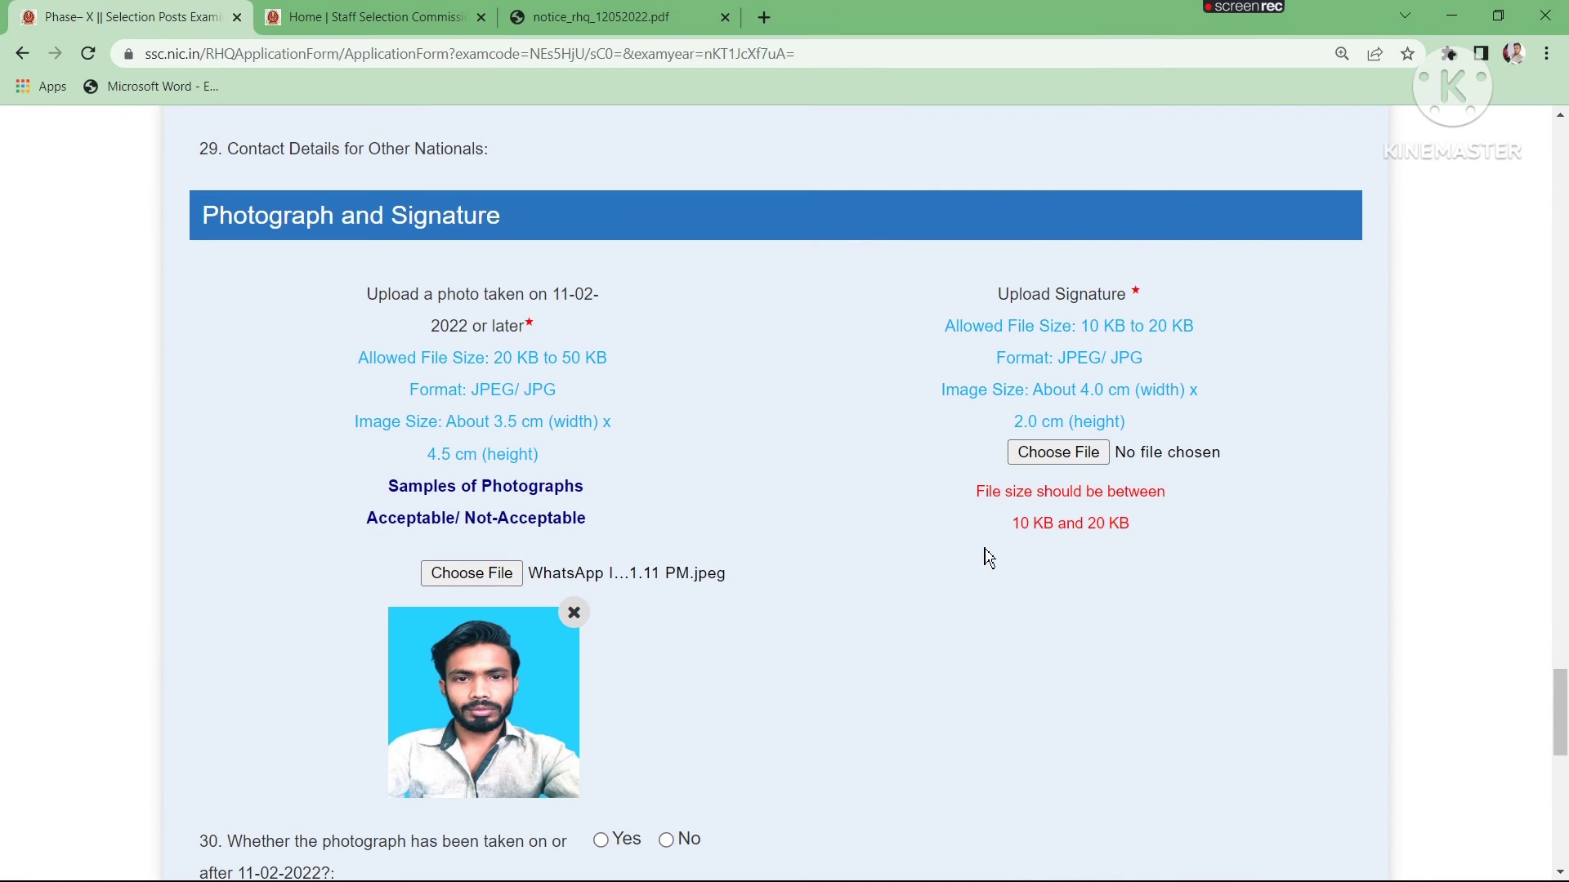
left_click(1036, 457)
double_click(228, 353)
- Check the uploaded photo, signature and declaration, and open the application form preview
scroll(854, 631, "down", 5)
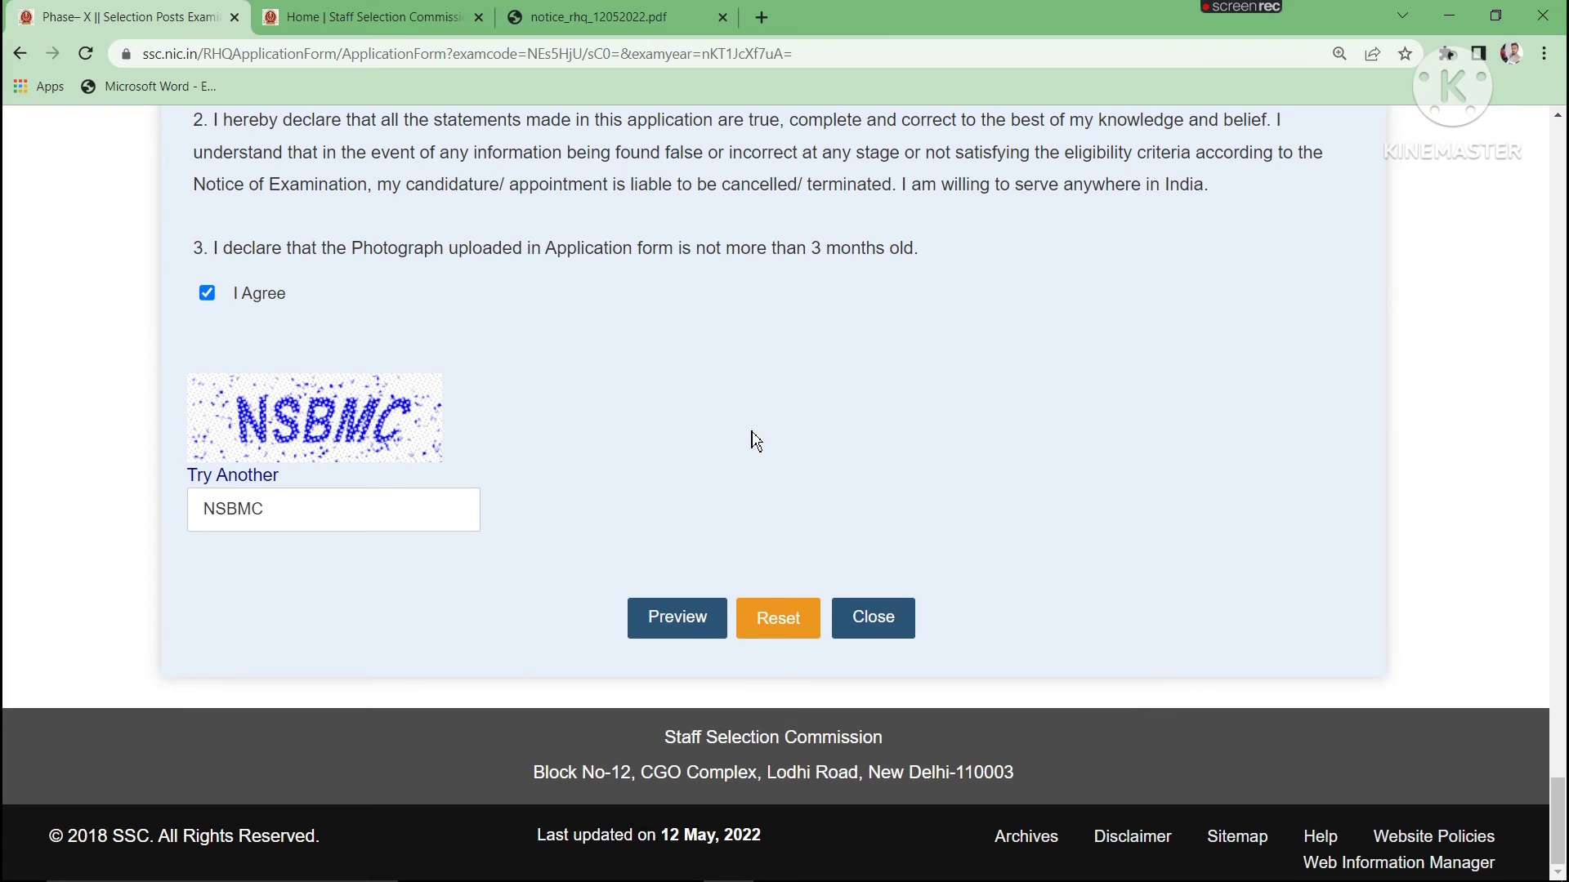
scroll(757, 441, "up", 10)
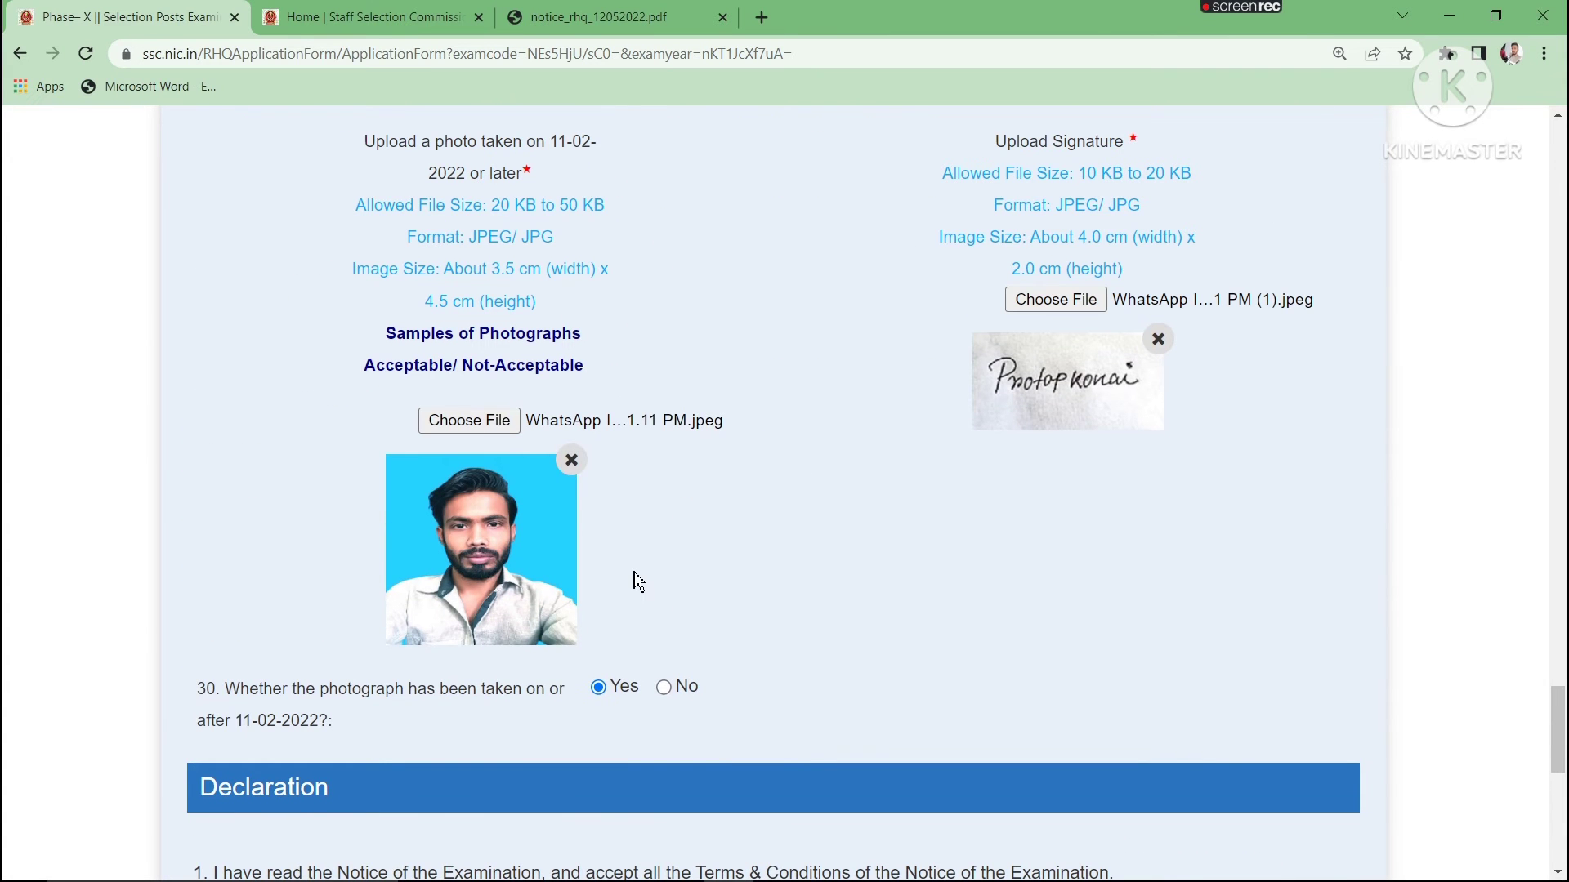
scroll(635, 581, "down", 10)
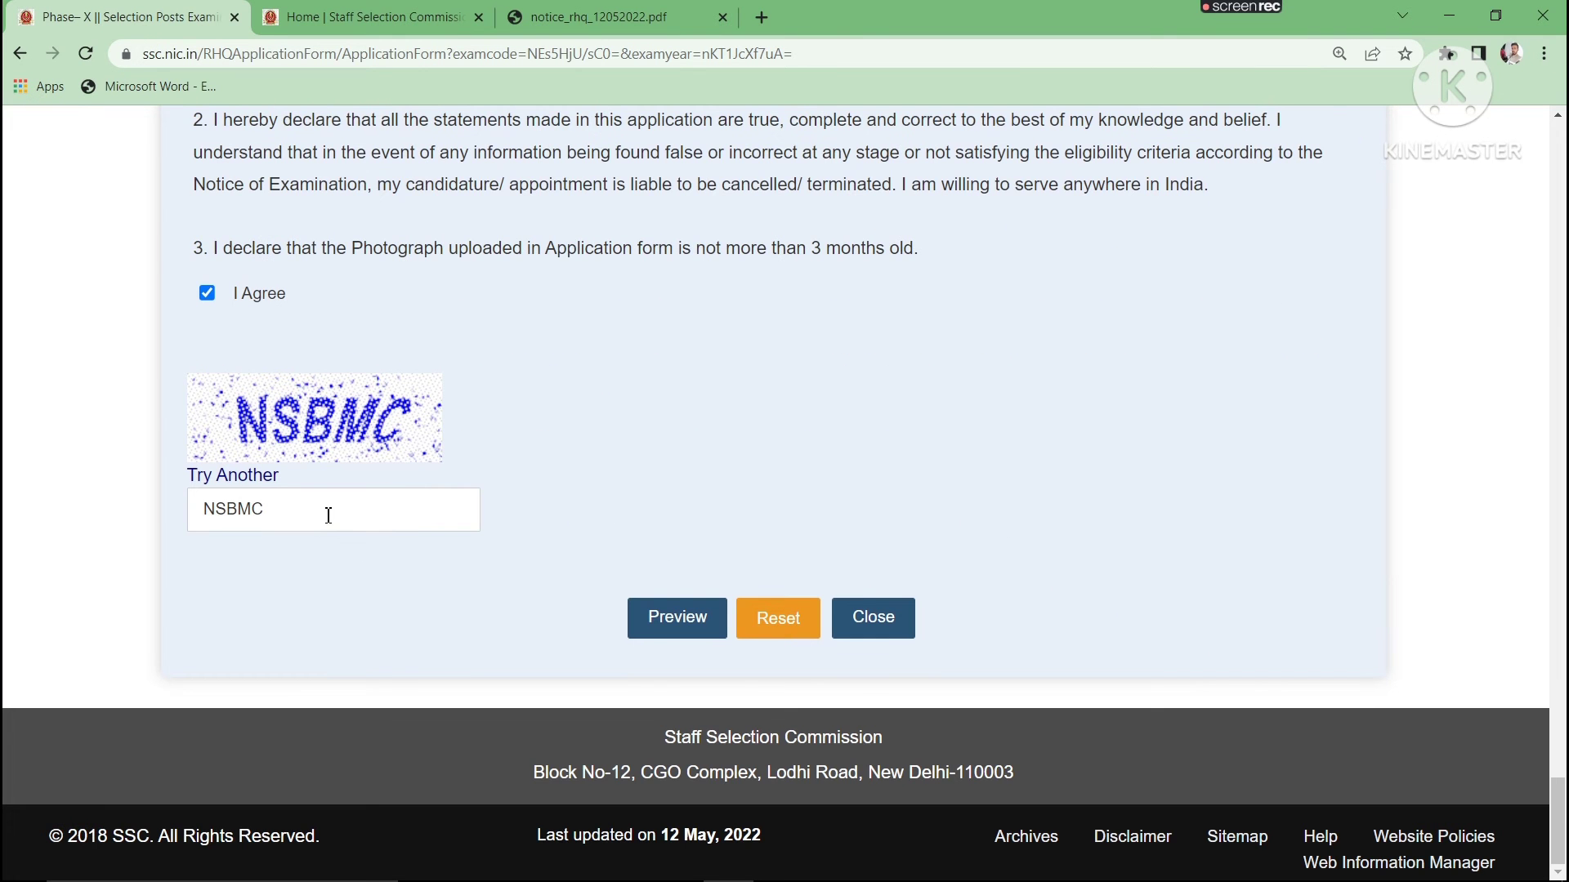
left_click(653, 624)
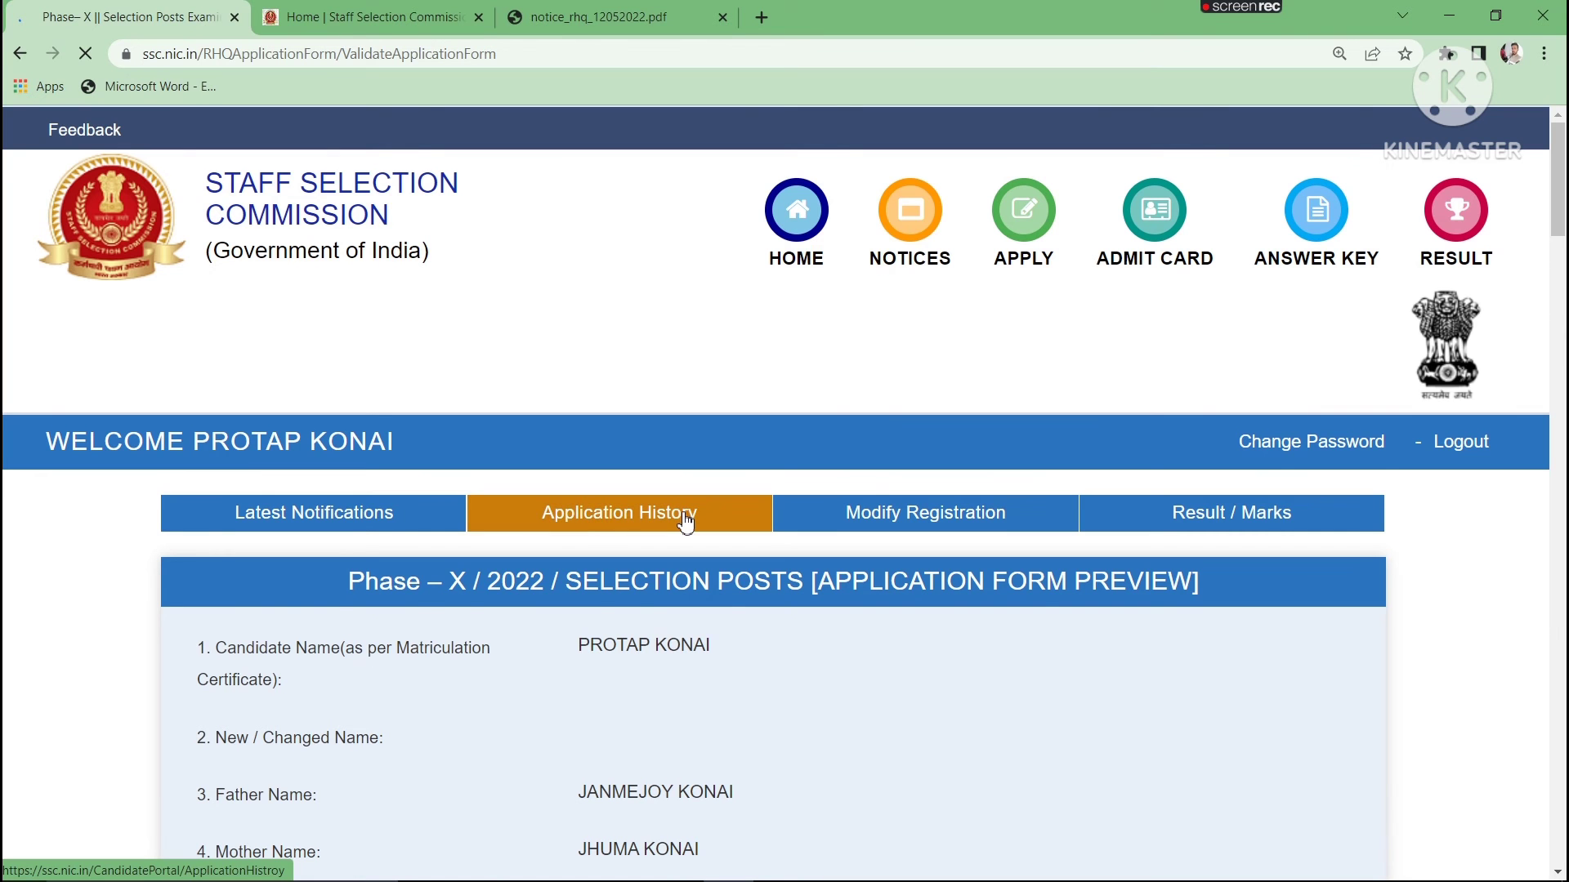
- Review the previewed application down to the photograph and signature, and submit it with final confirmation
scroll(847, 532, "down", 6)
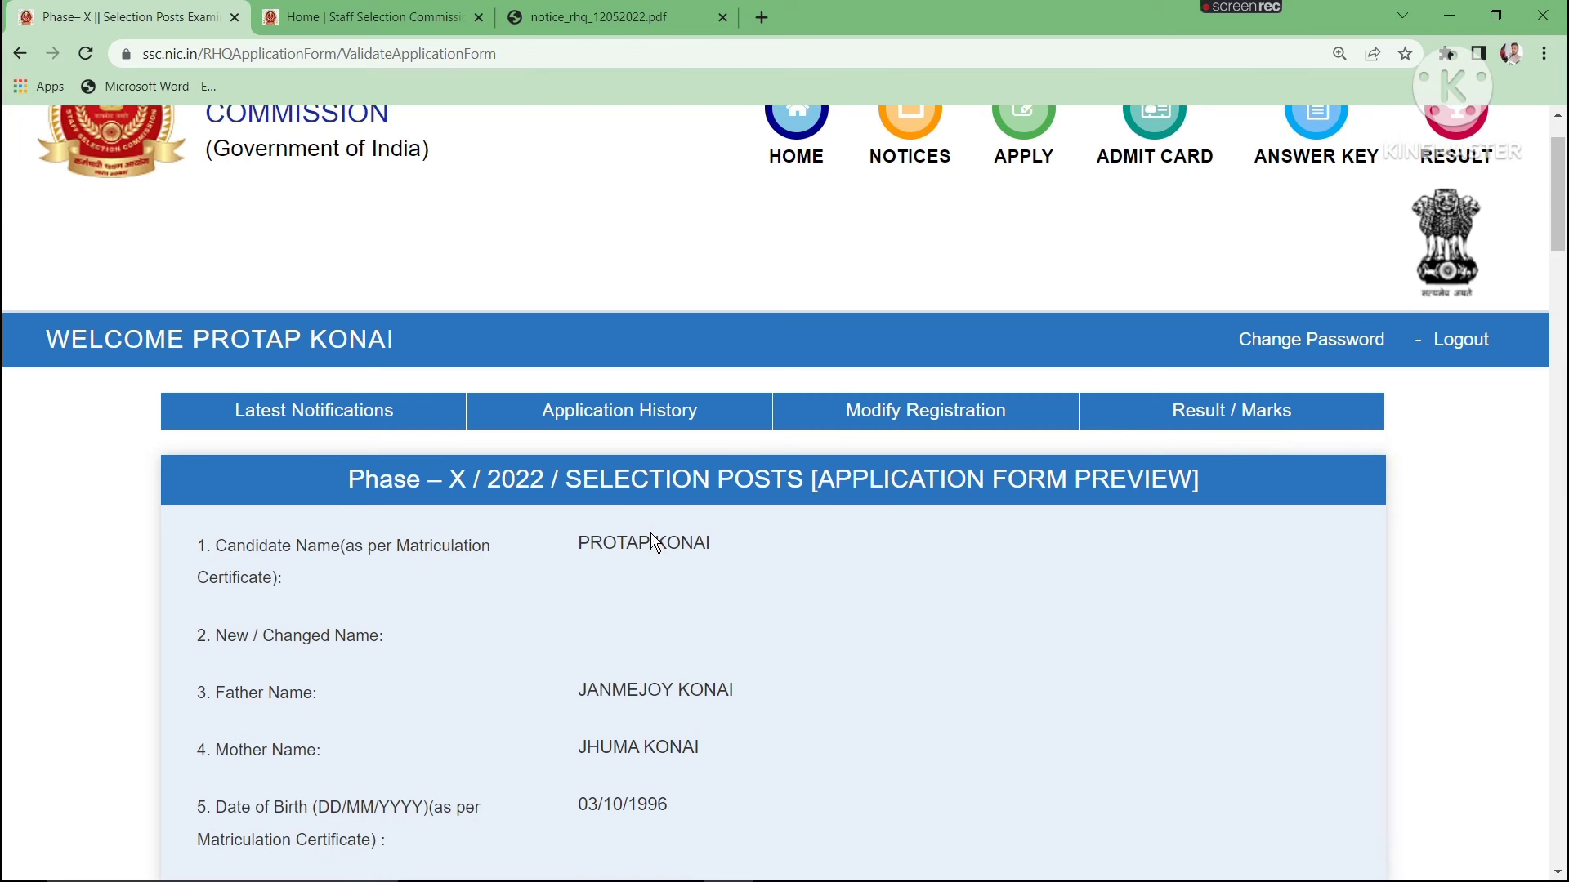
scroll(676, 572, "down", 13)
scroll(676, 572, "down", 19)
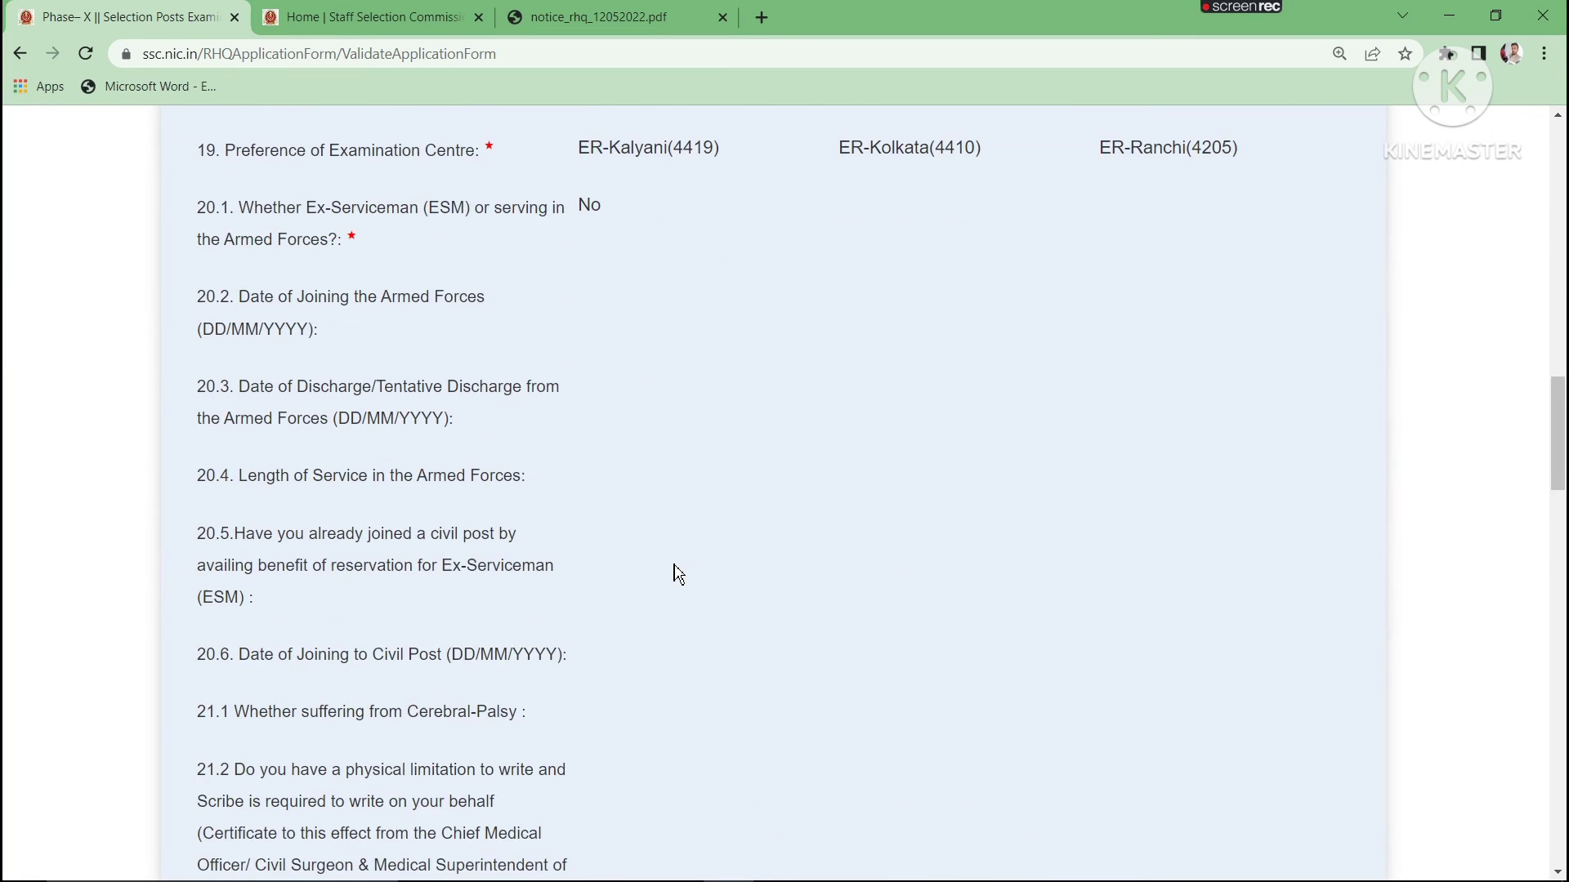
scroll(676, 571, "down", 15)
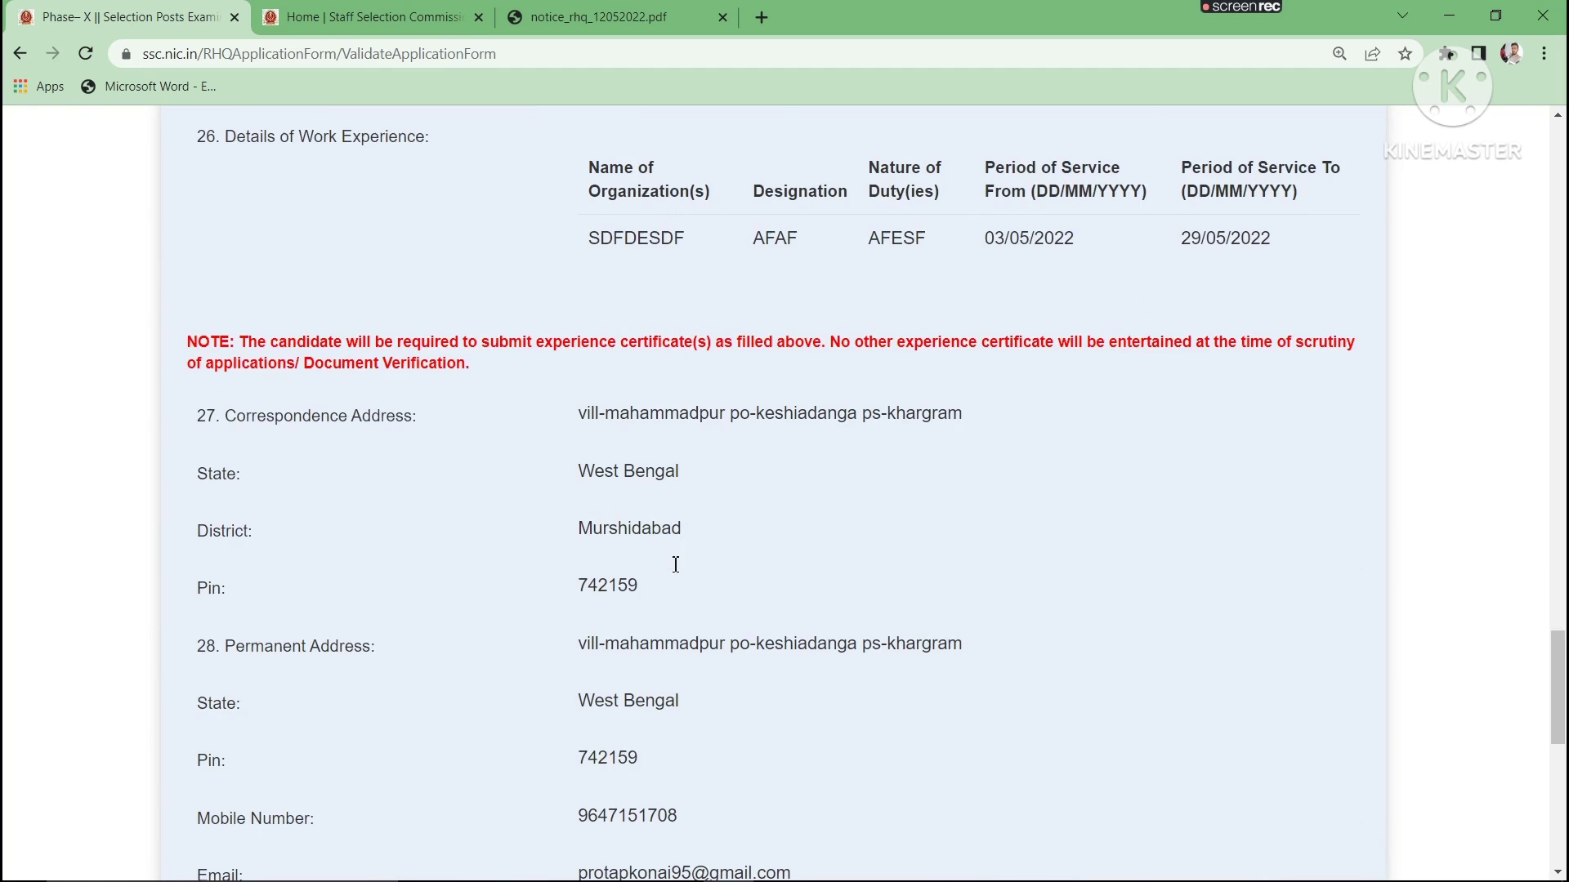
scroll(676, 571, "down", 3)
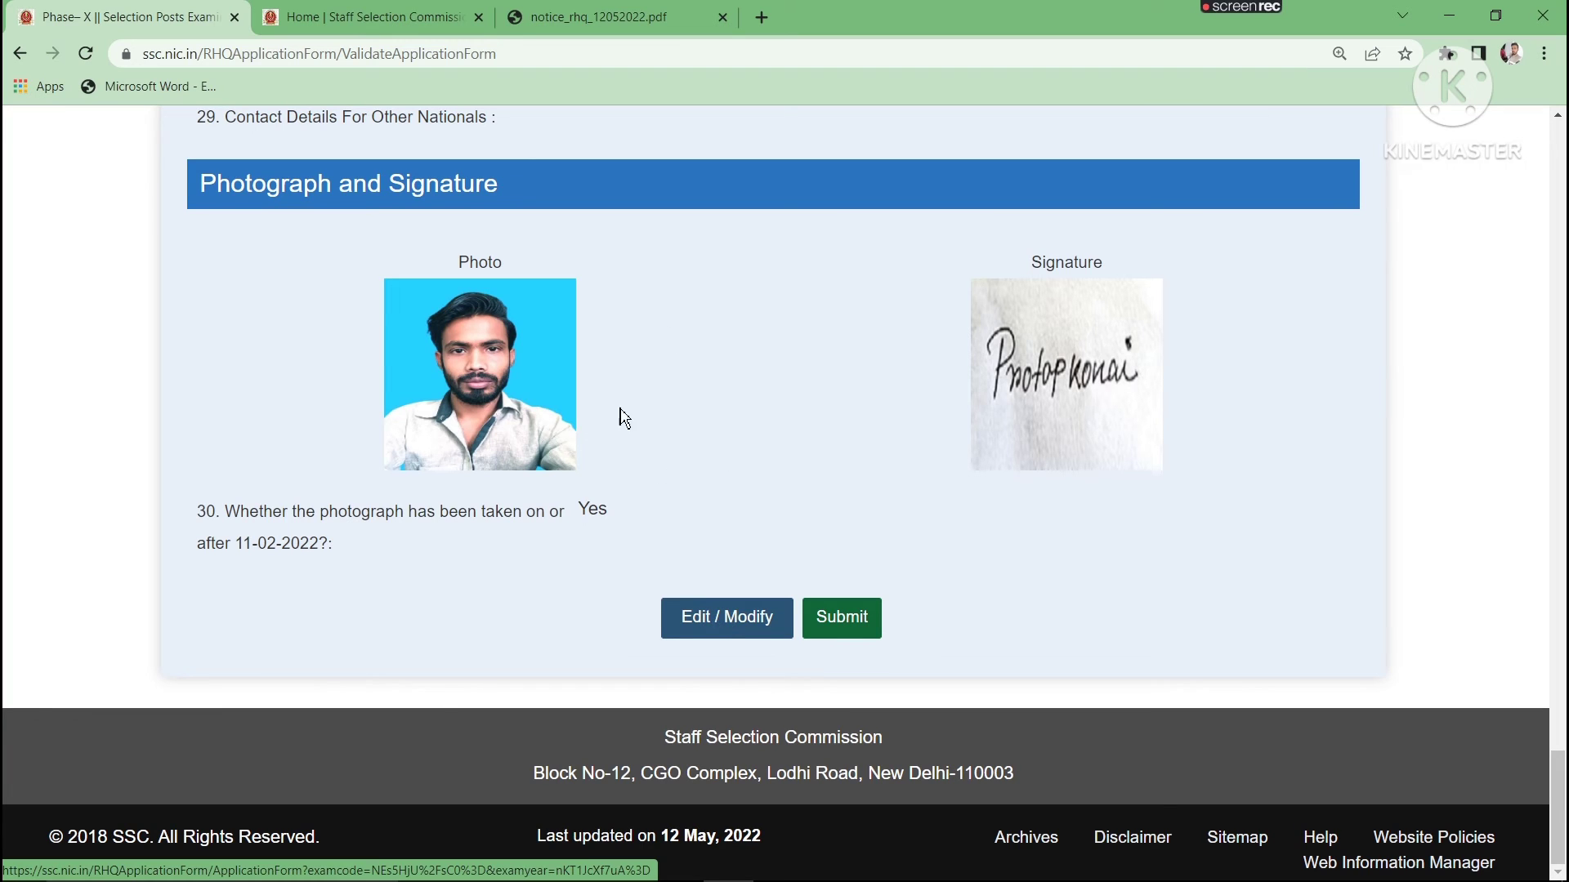
left_click(842, 627)
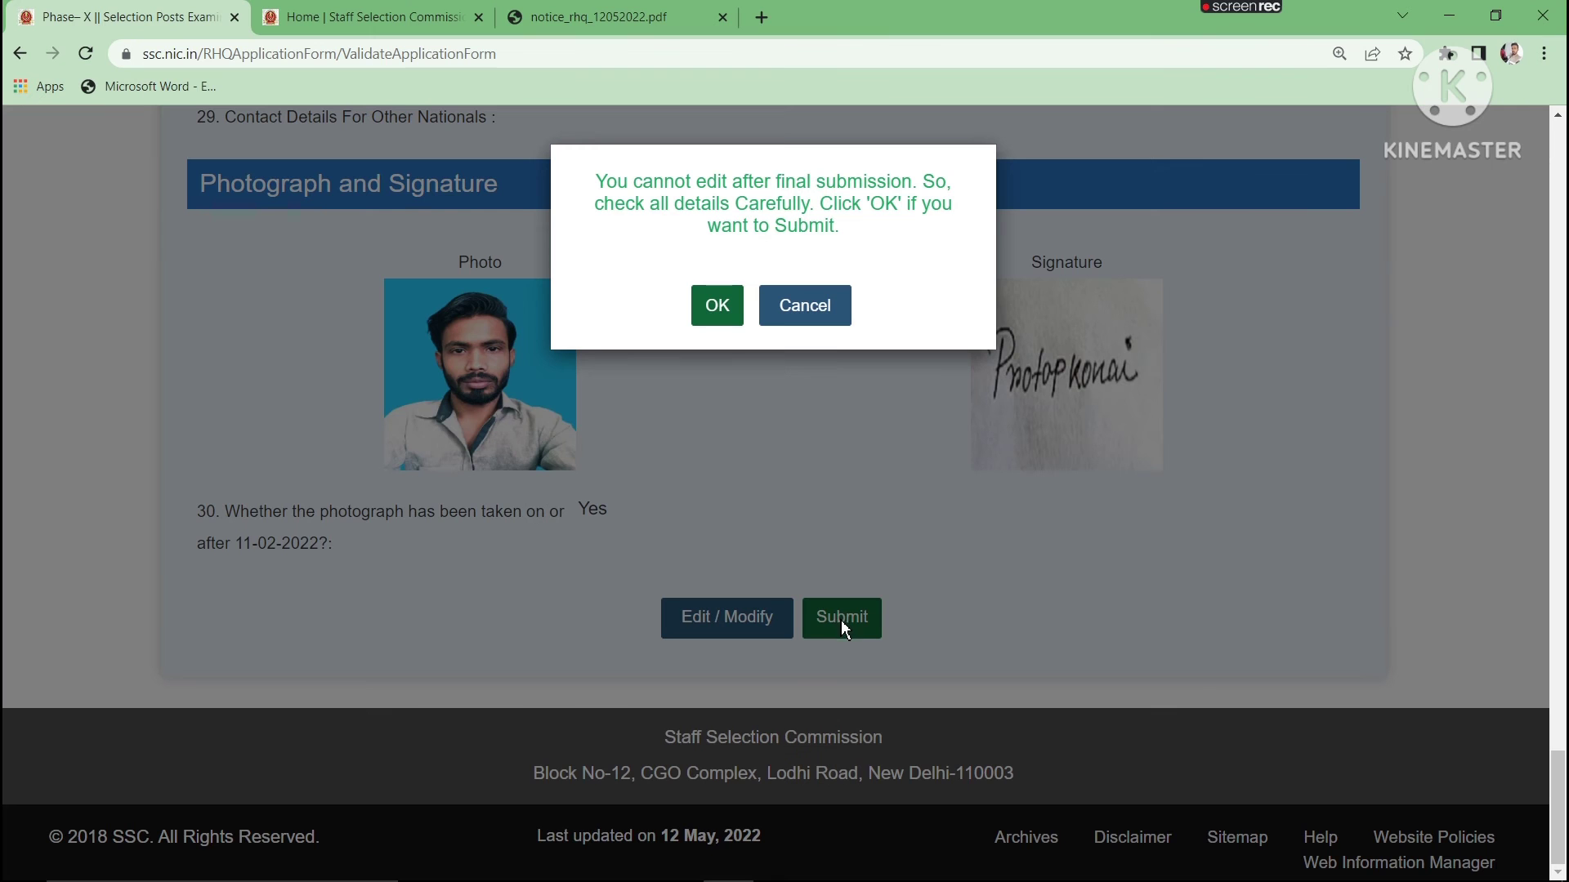
left_click(717, 318)
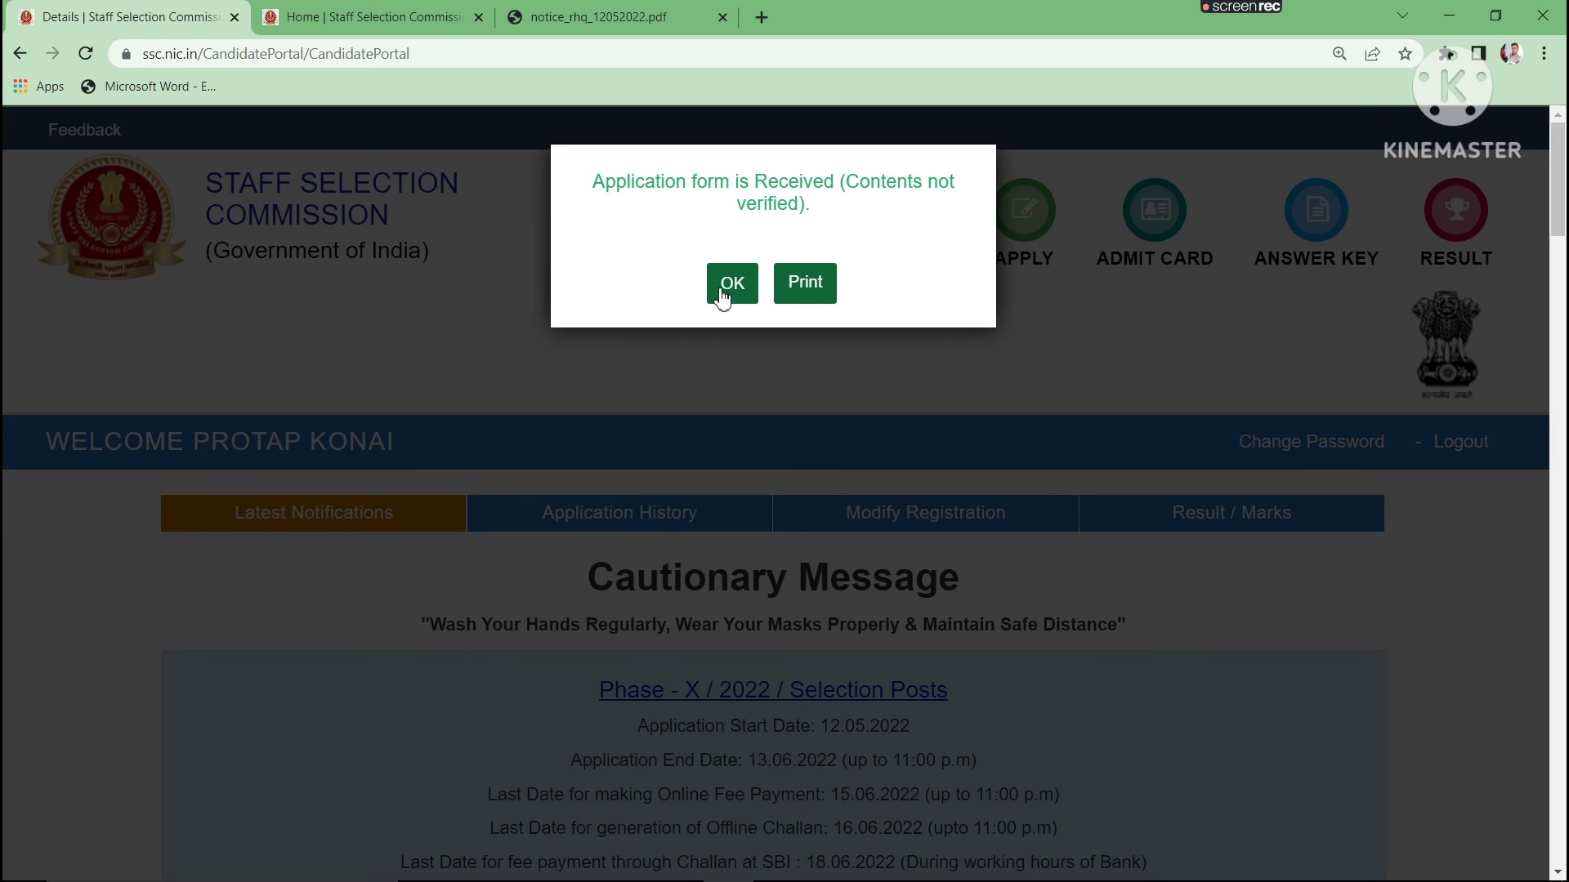
- Open the printable copy of the submitted application, look through its pages, and dismiss the receipt message on the candidate portal
left_click(813, 290)
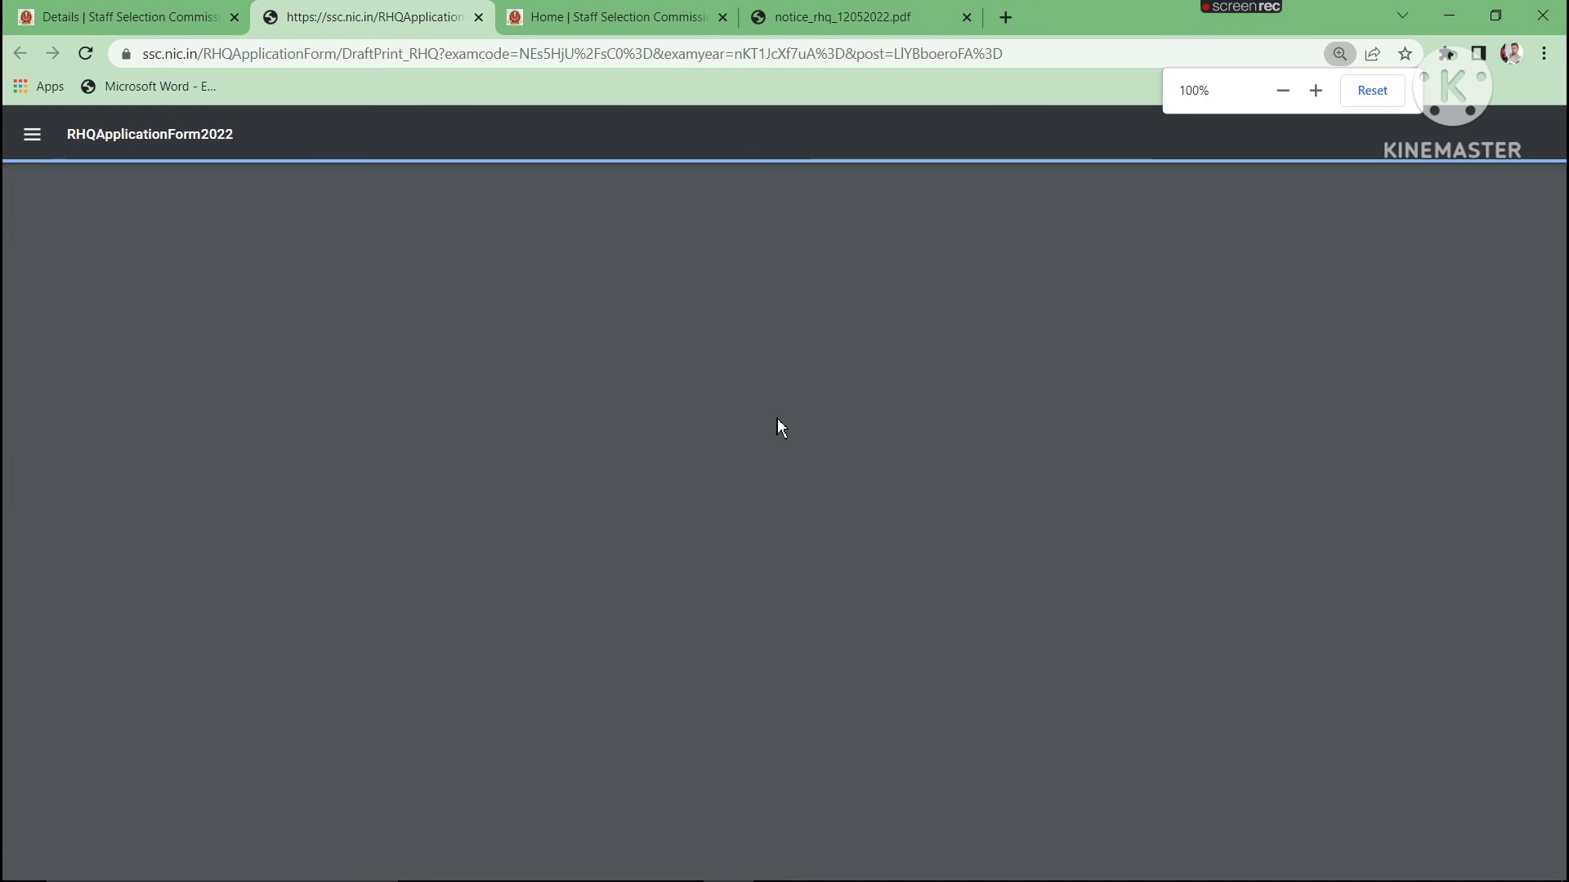
scroll(768, 416, "down", 5)
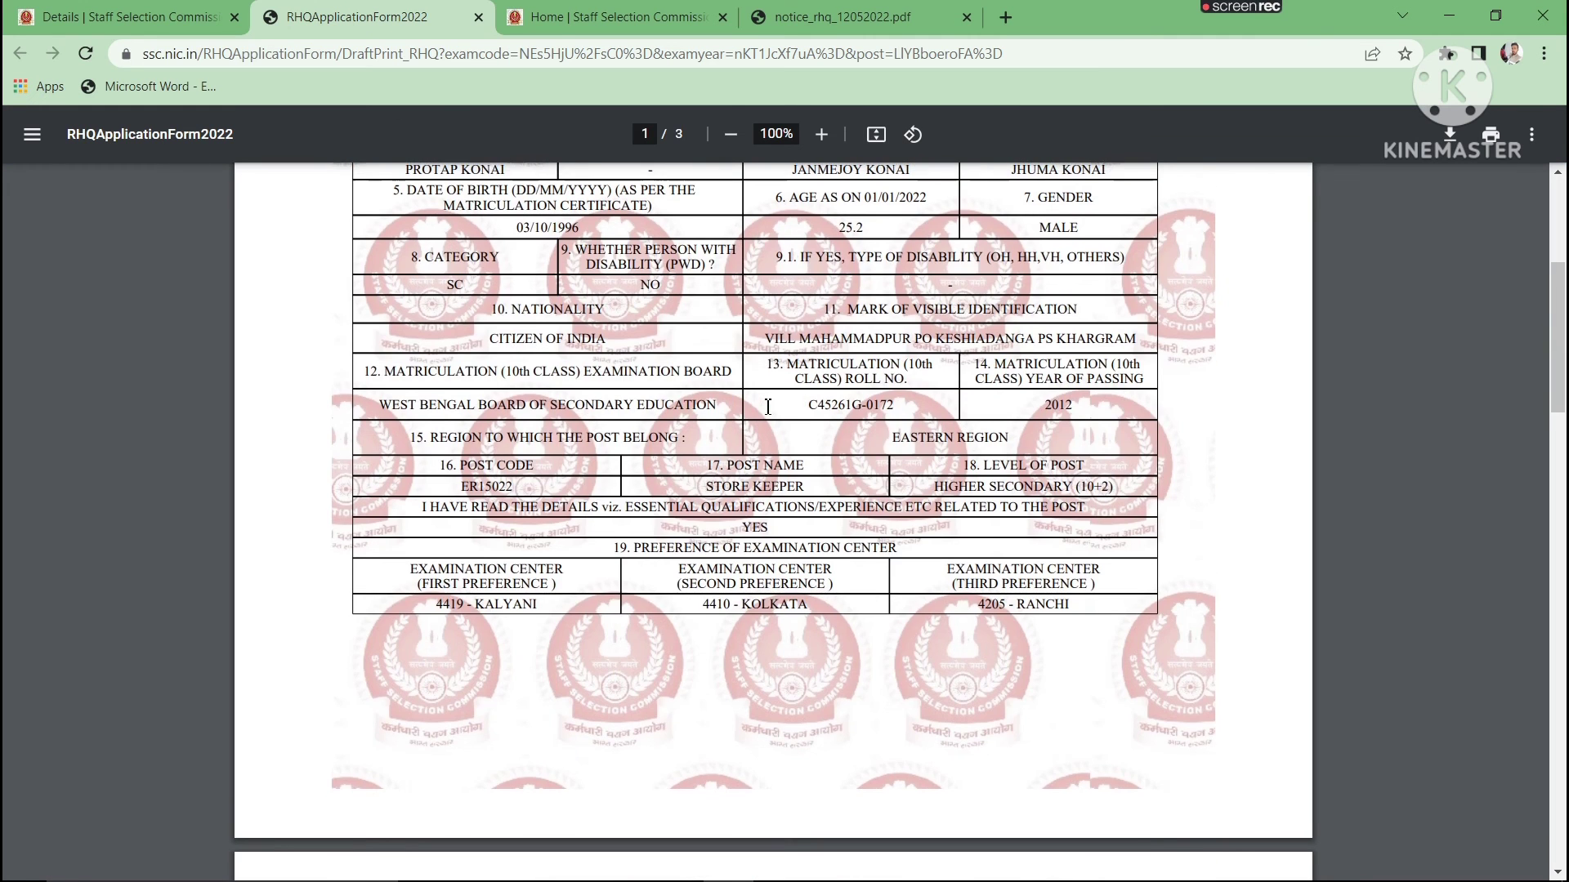
scroll(768, 413, "up", 3)
scroll(768, 409, "down", 7)
scroll(768, 406, "down", 8)
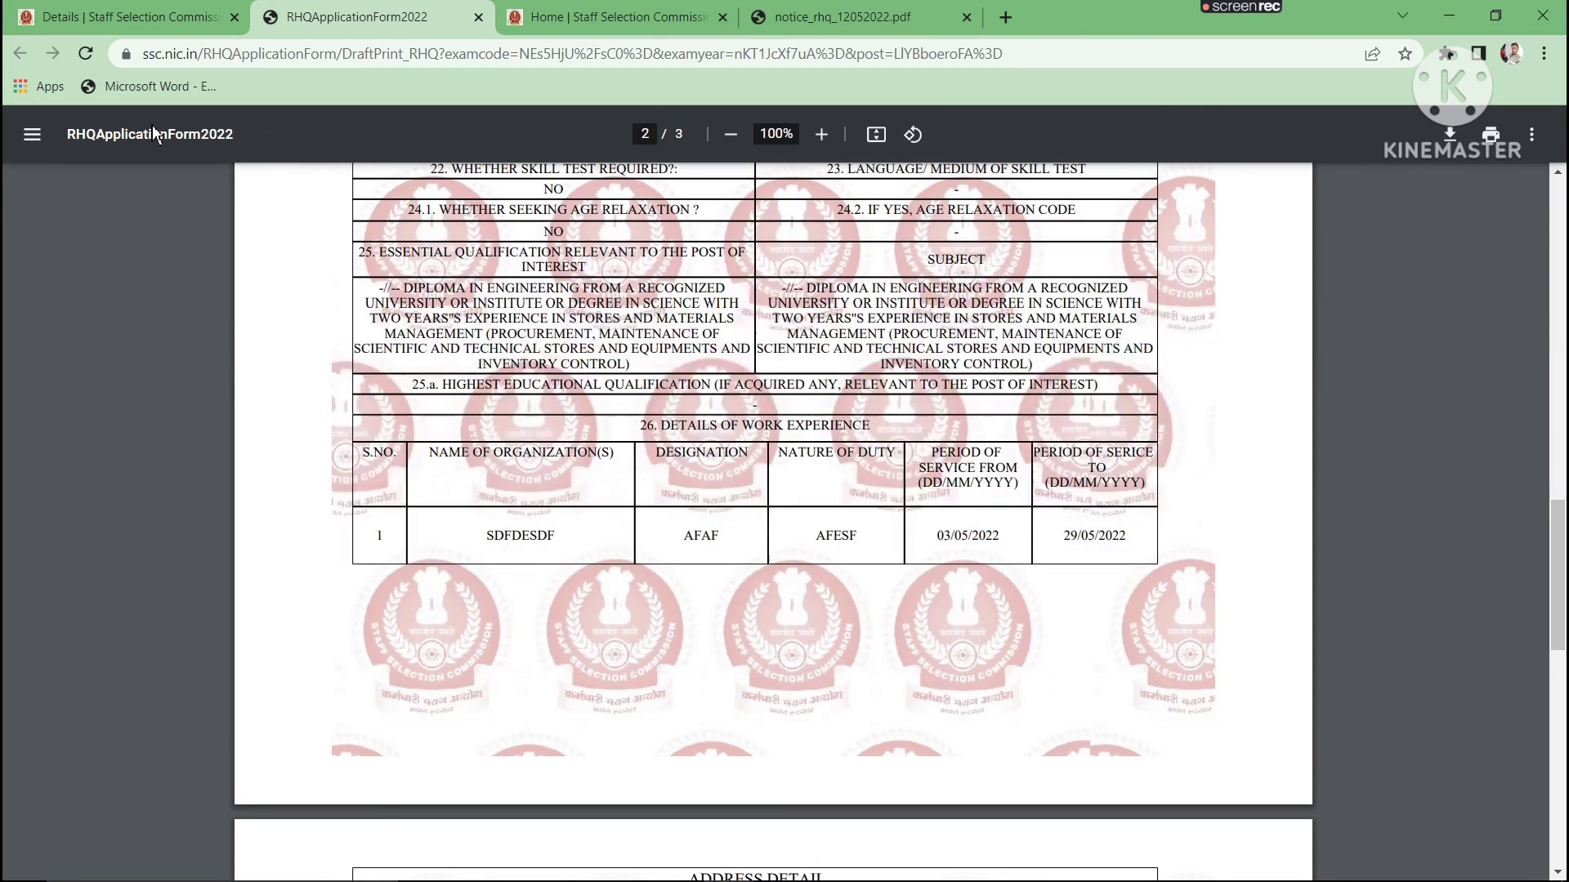
left_click(123, 17)
left_click(729, 296)
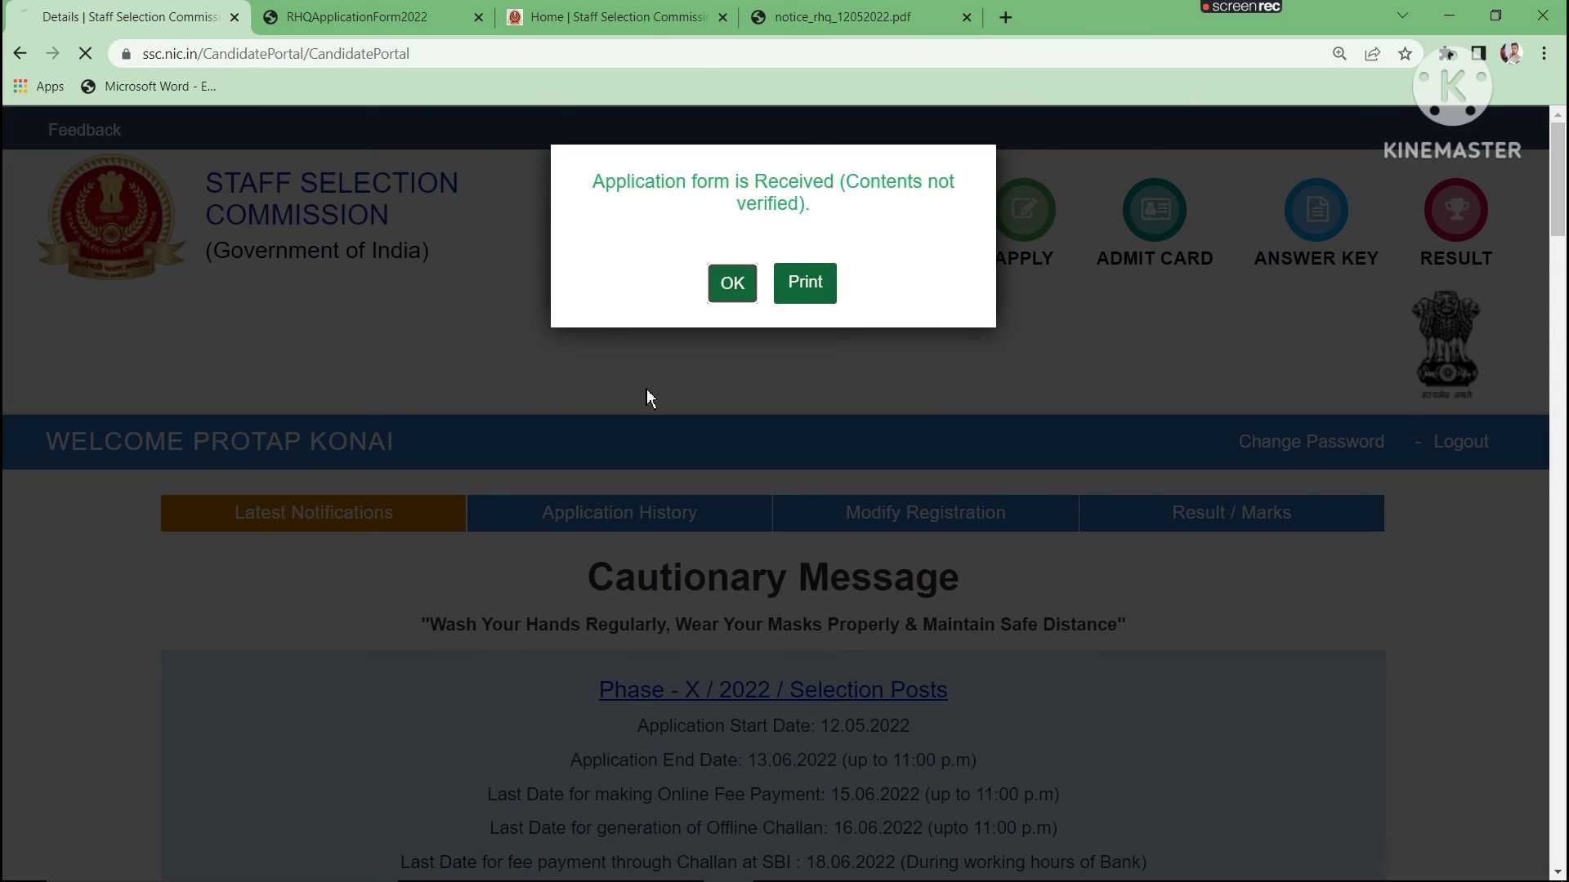
- Request the Phase-X/2022 Selection Posts fee payment for post ER15022, dismiss the notice, and return to the SSC home page
scroll(619, 468, "down", 5)
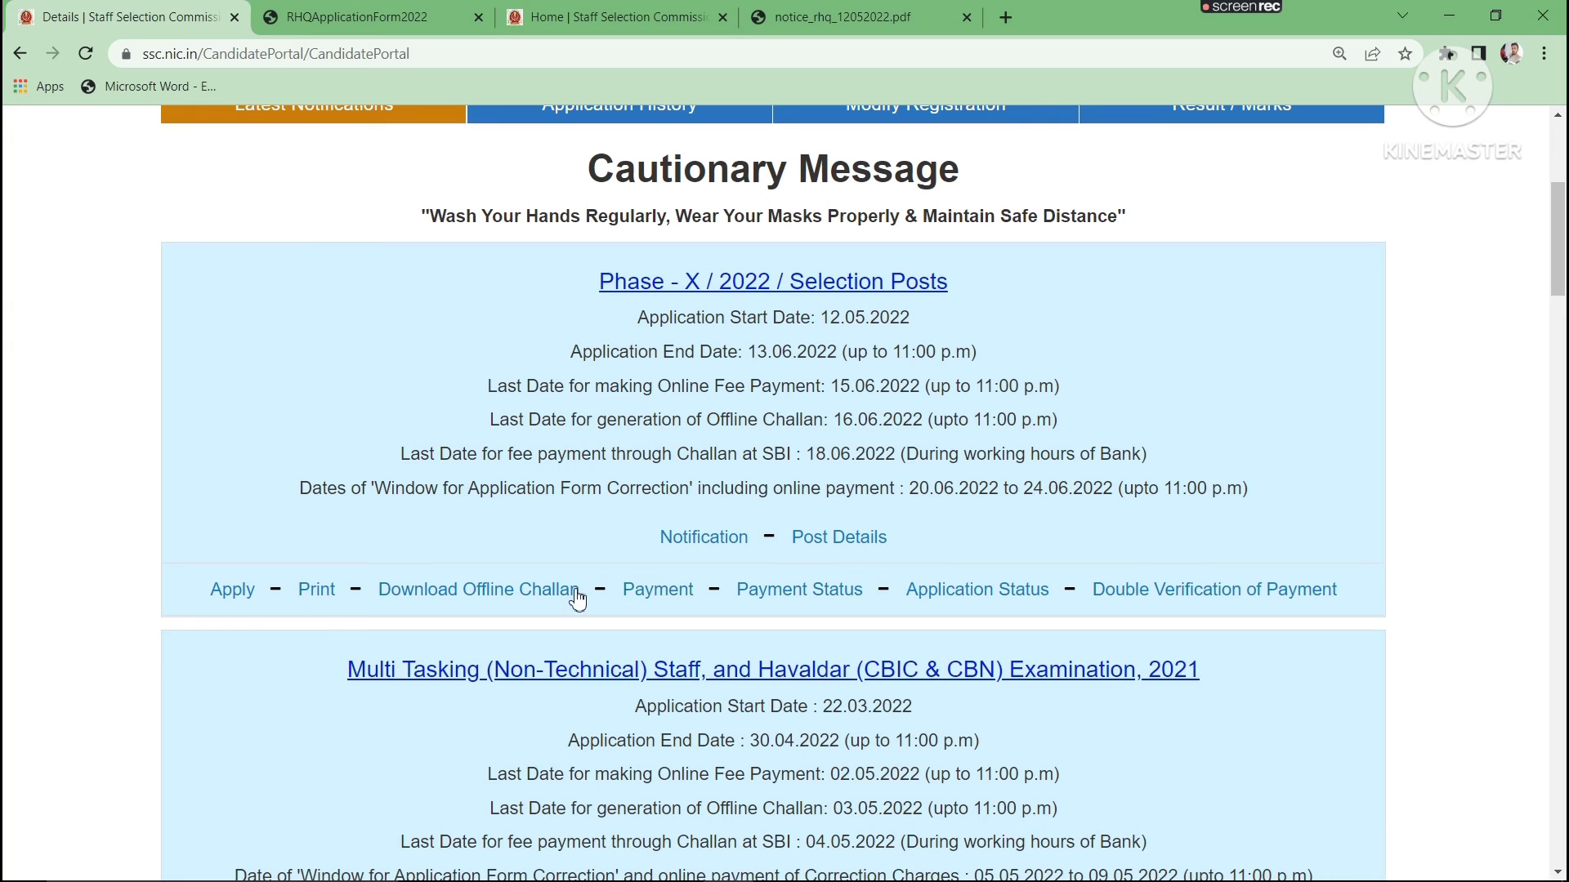
left_click(665, 599)
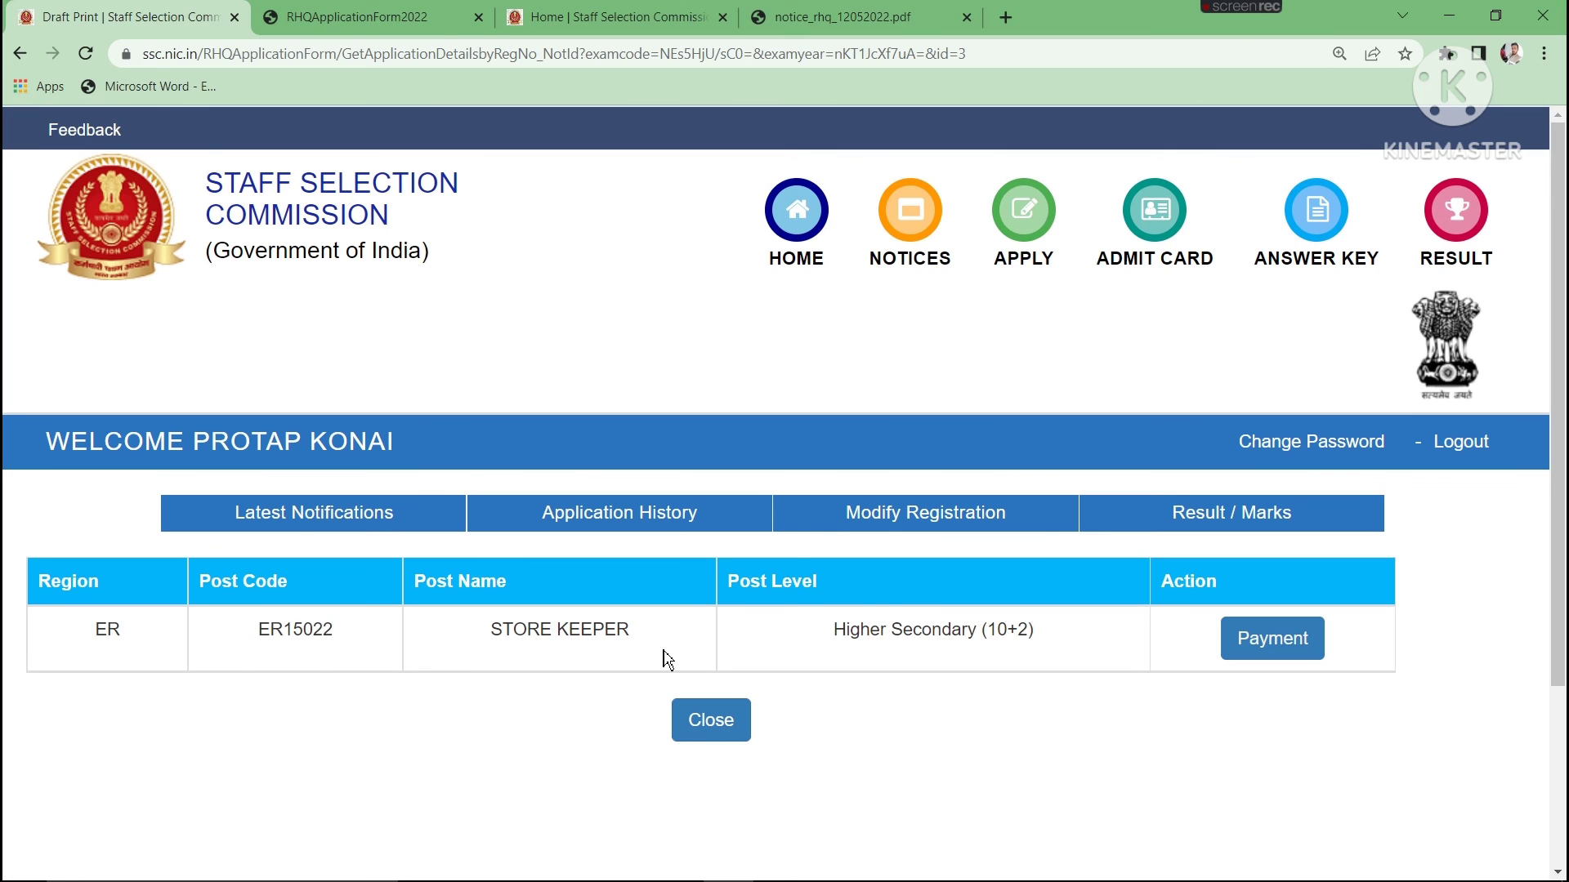
left_click(1275, 642)
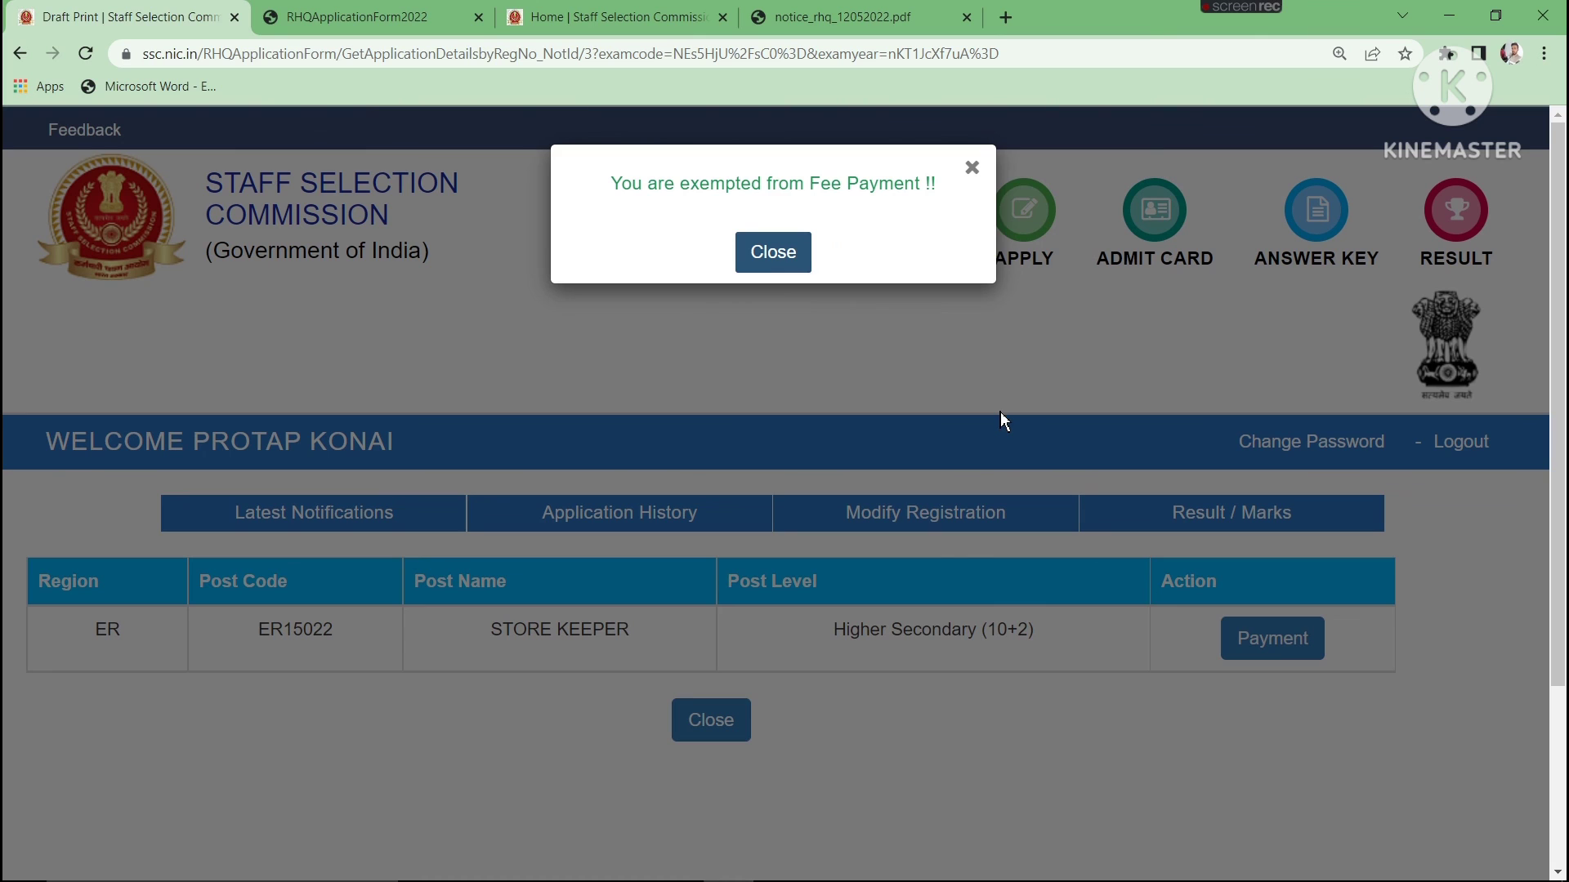
left_click(764, 260)
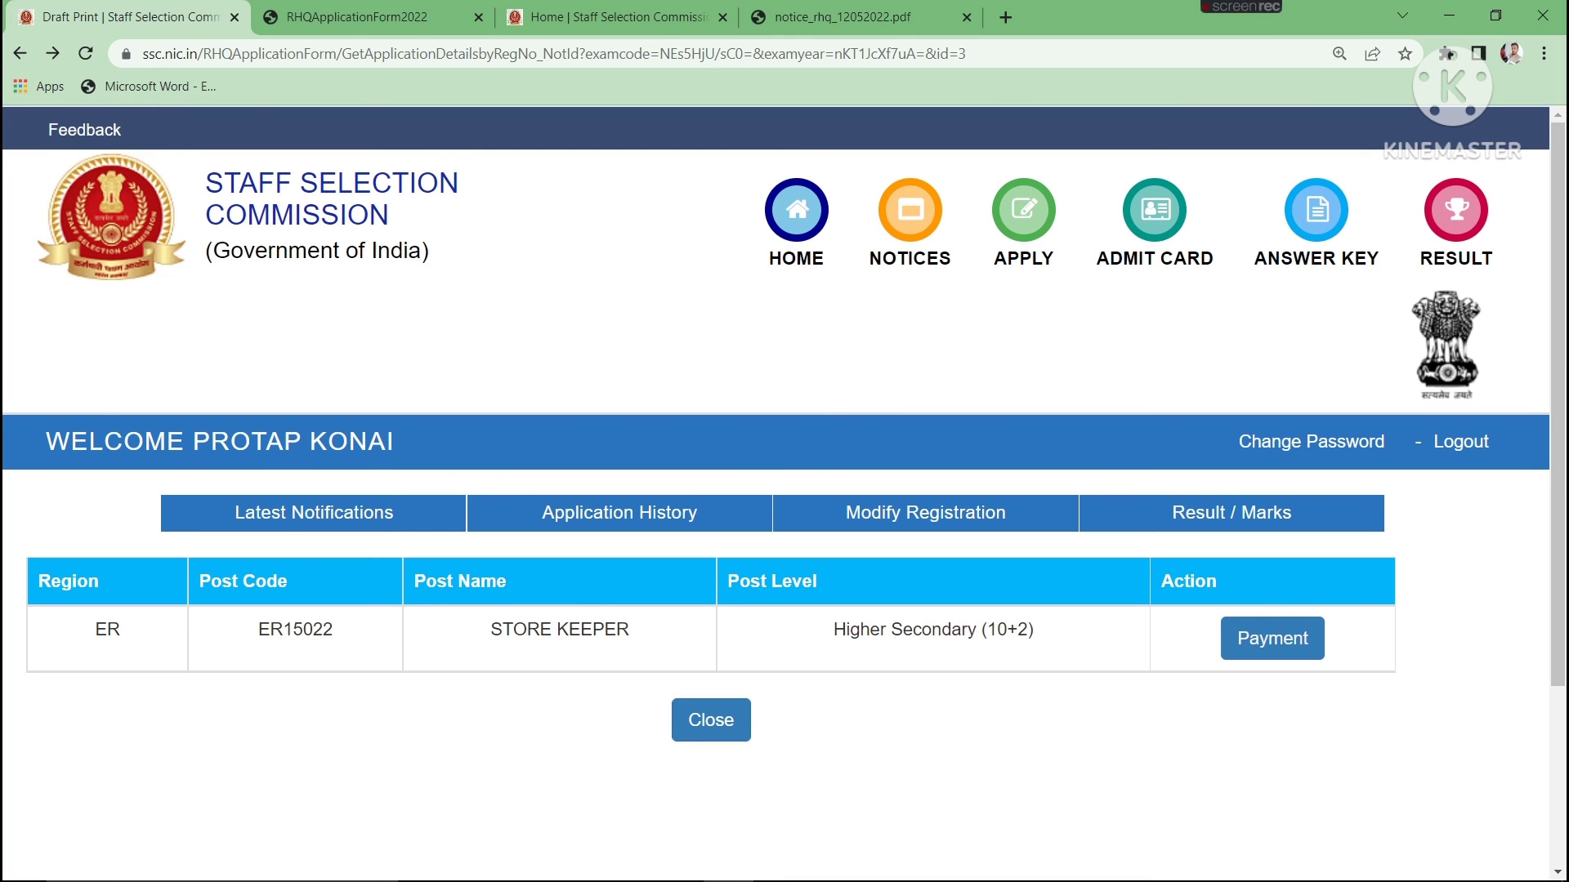
left_click(787, 212)
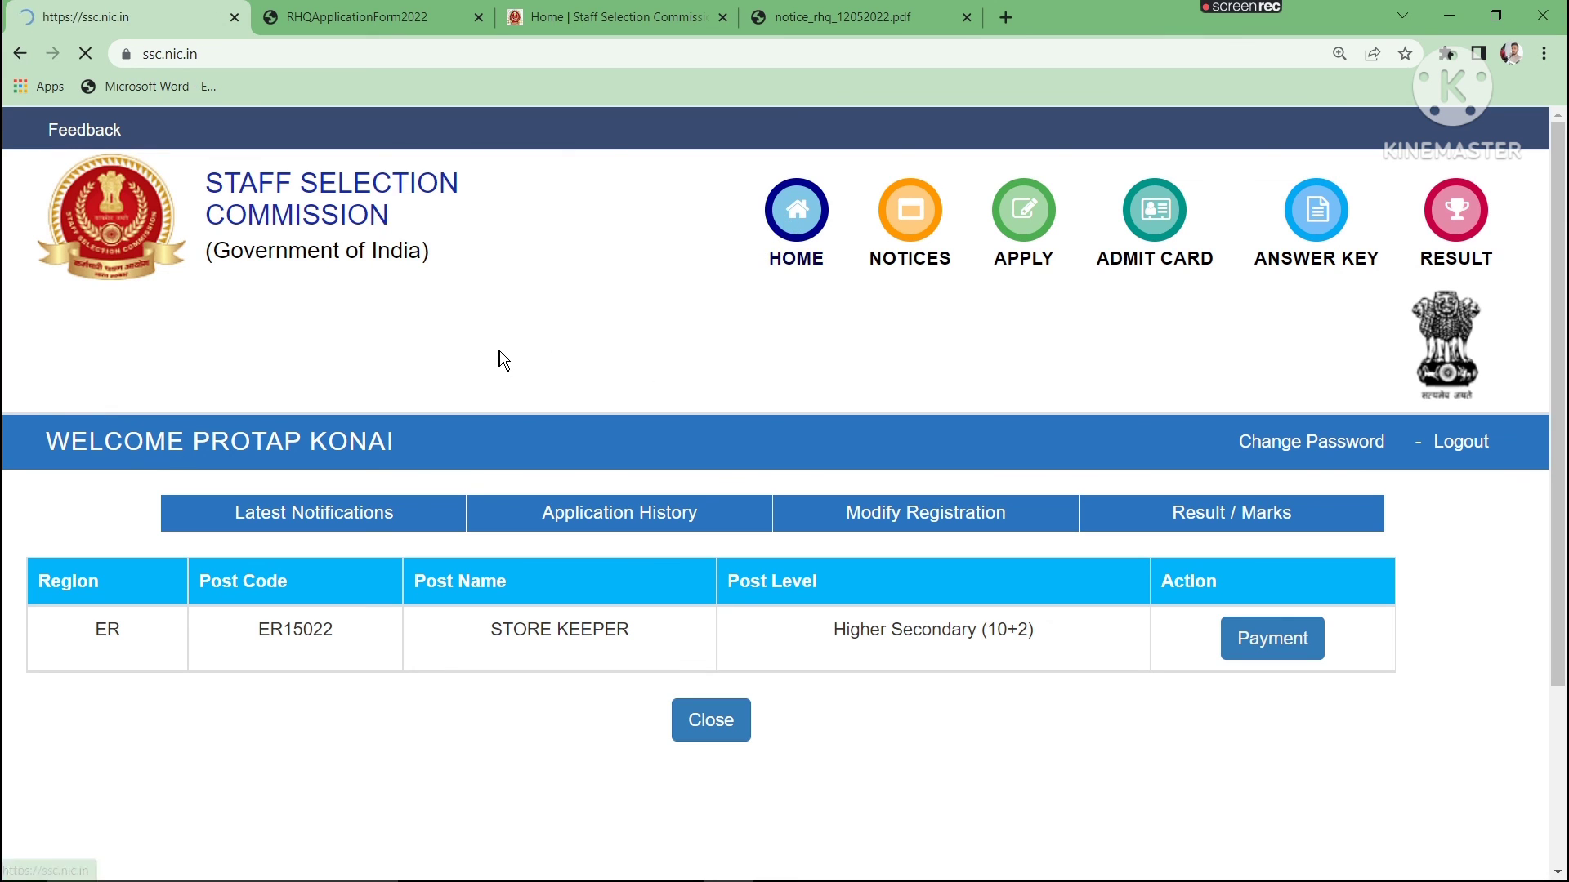